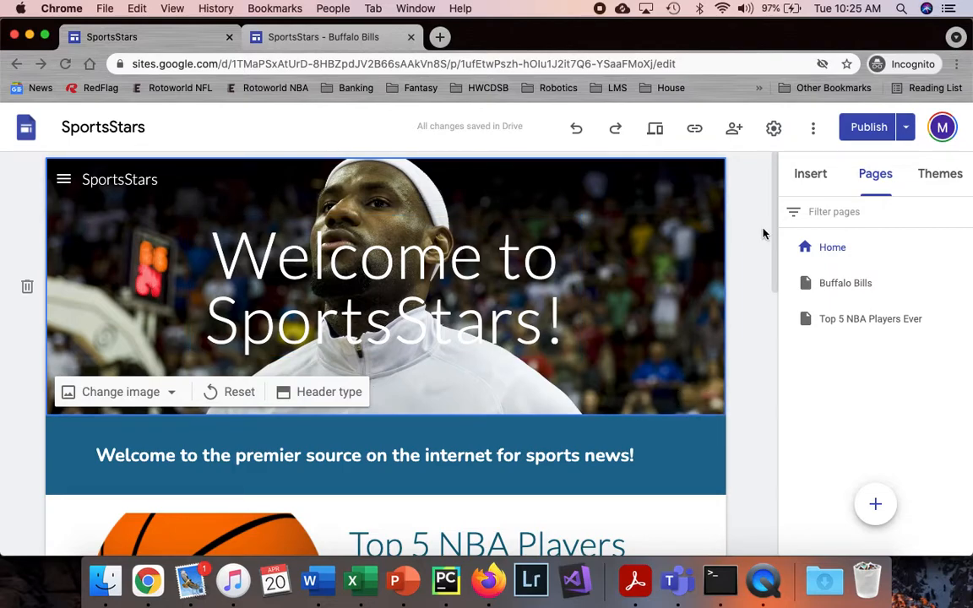
Create a new page named "Why Mr. V should be a top 3 PG in the NBA".
scroll(764, 234, "down", 5)
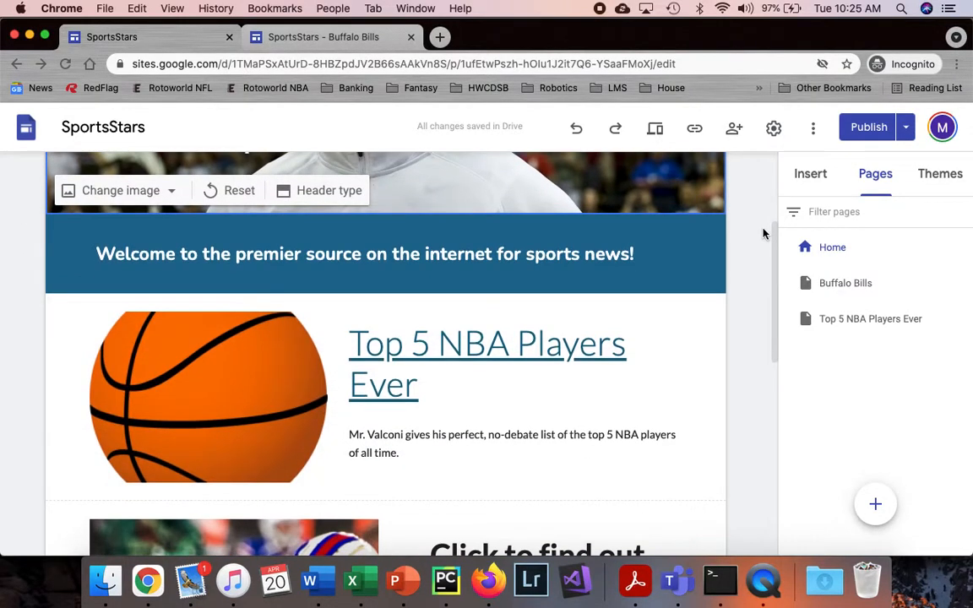
scroll(704, 256, "down", 2)
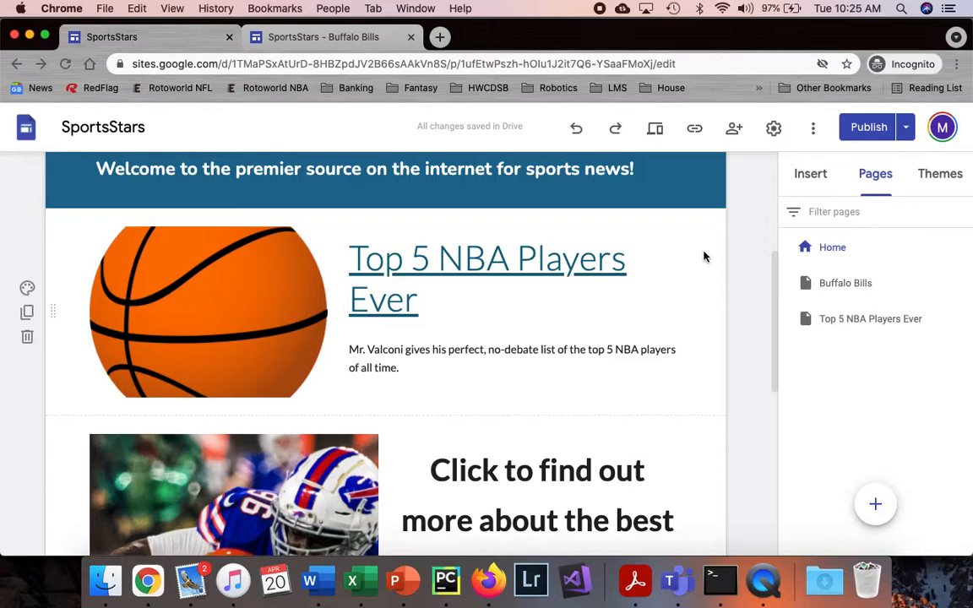
scroll(704, 256, "down", 4)
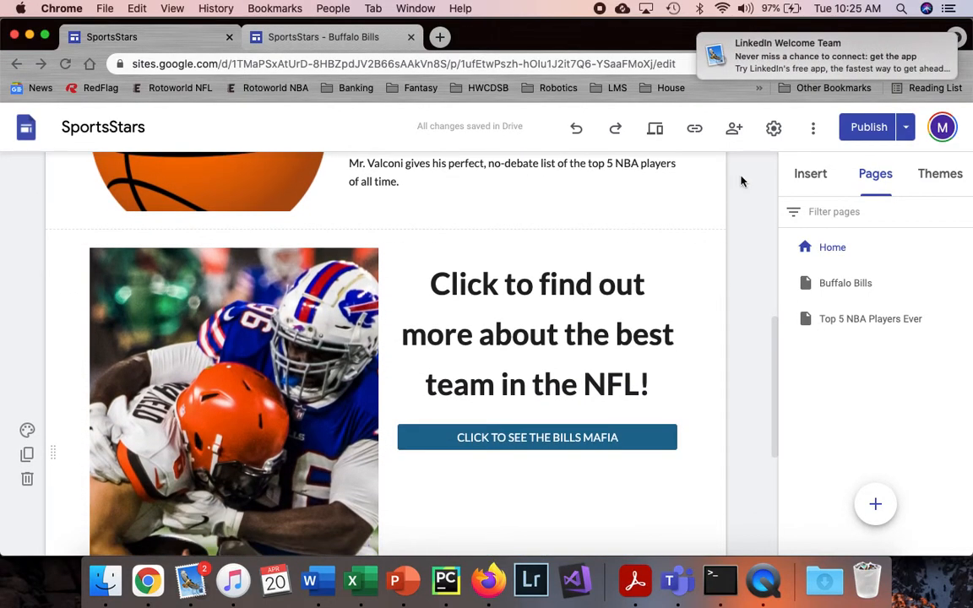
scroll(447, 478, "down", 1)
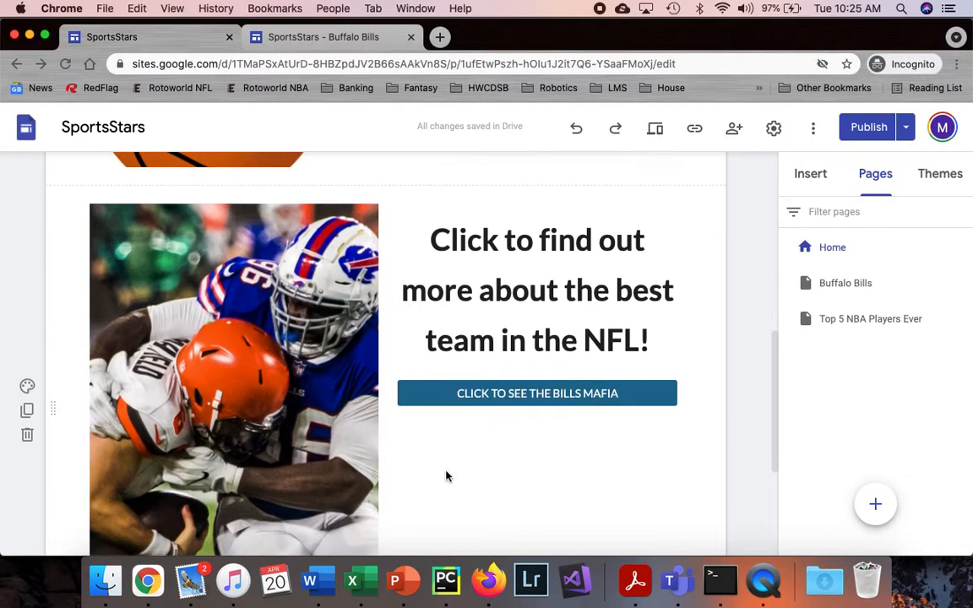
scroll(447, 477, "down", 1)
mouse_move(875, 506)
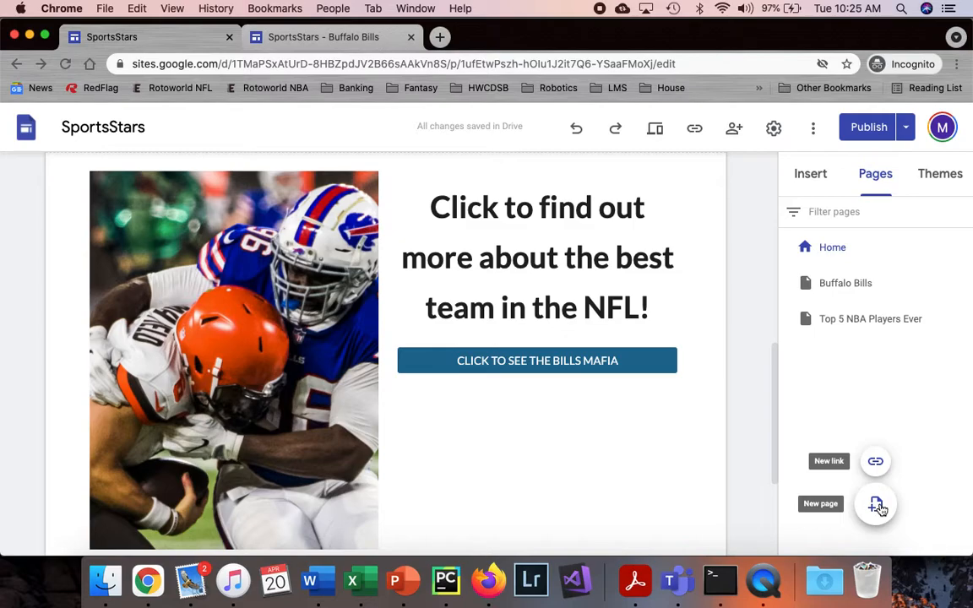
left_click(879, 509)
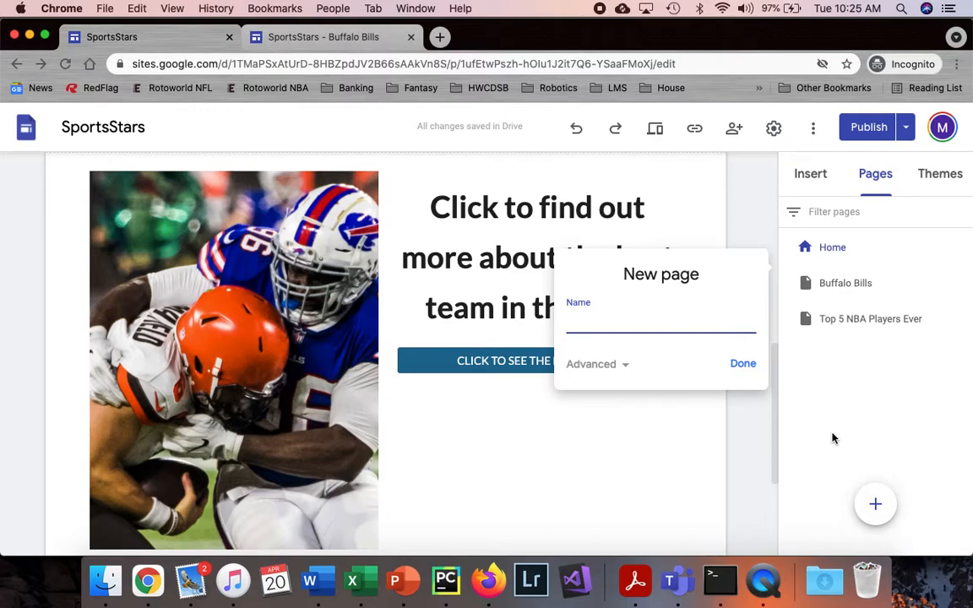
type("Why Mr. V should be ")
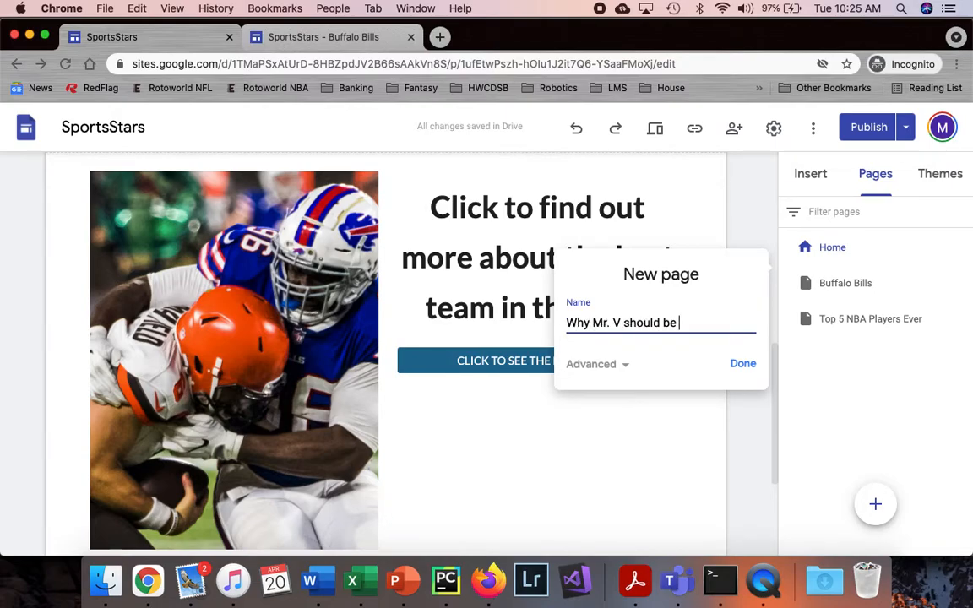
type("a top 5")
key("BackSpace")
type("3 PG in the NBA")
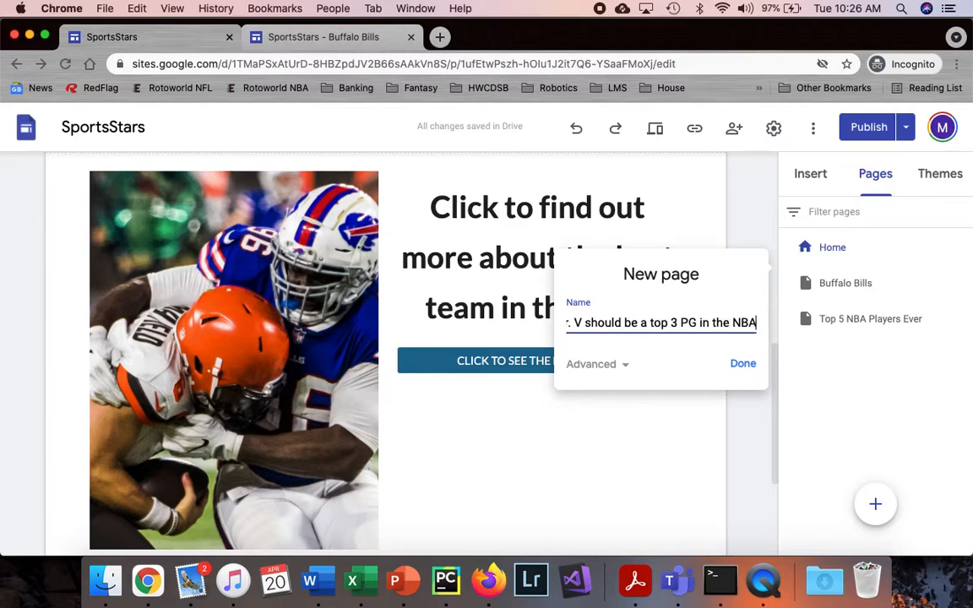
key("Return")
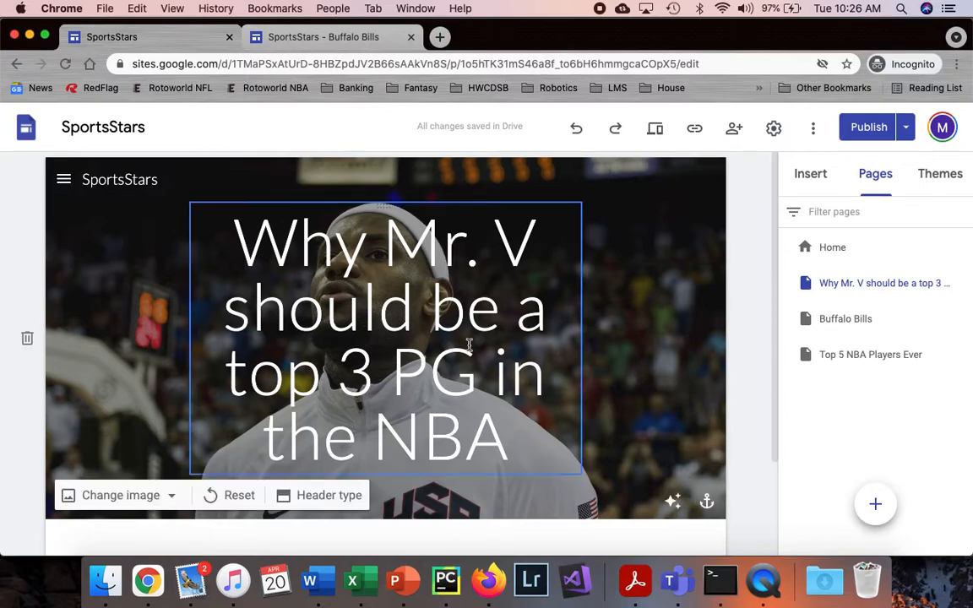
Create another new page named "NBA News".
scroll(523, 414, "down", 2)
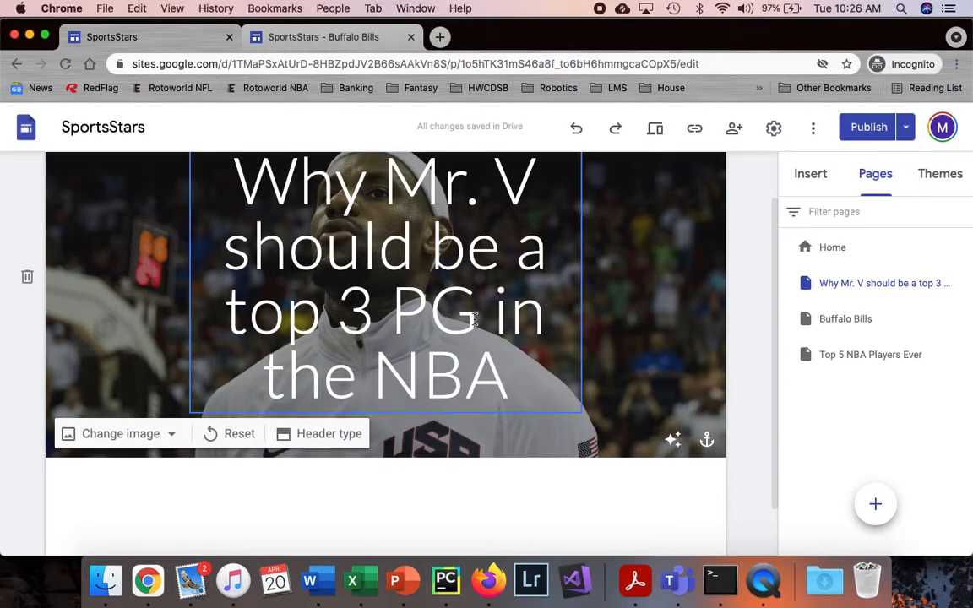
scroll(474, 319, "up", 1)
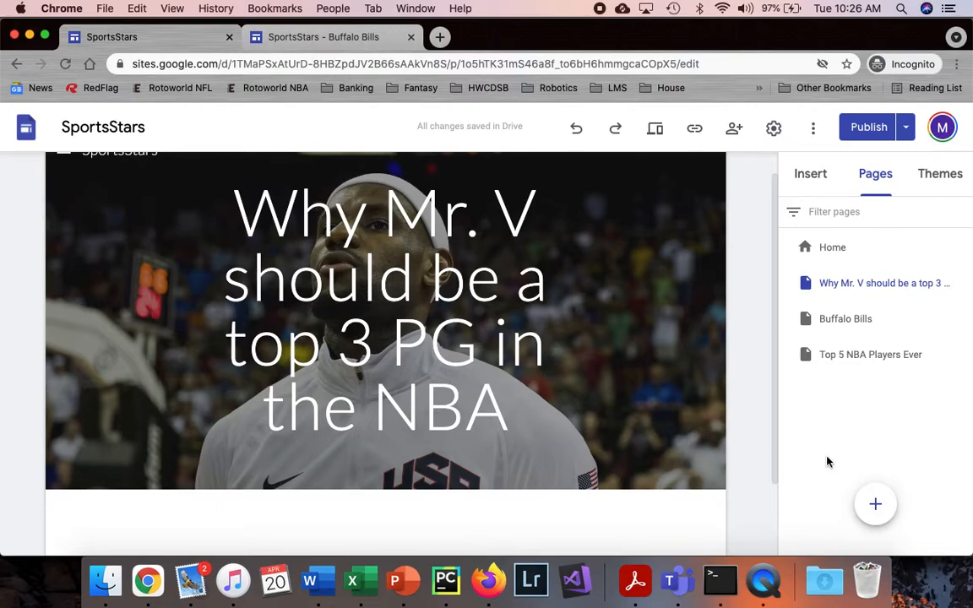
mouse_move(882, 511)
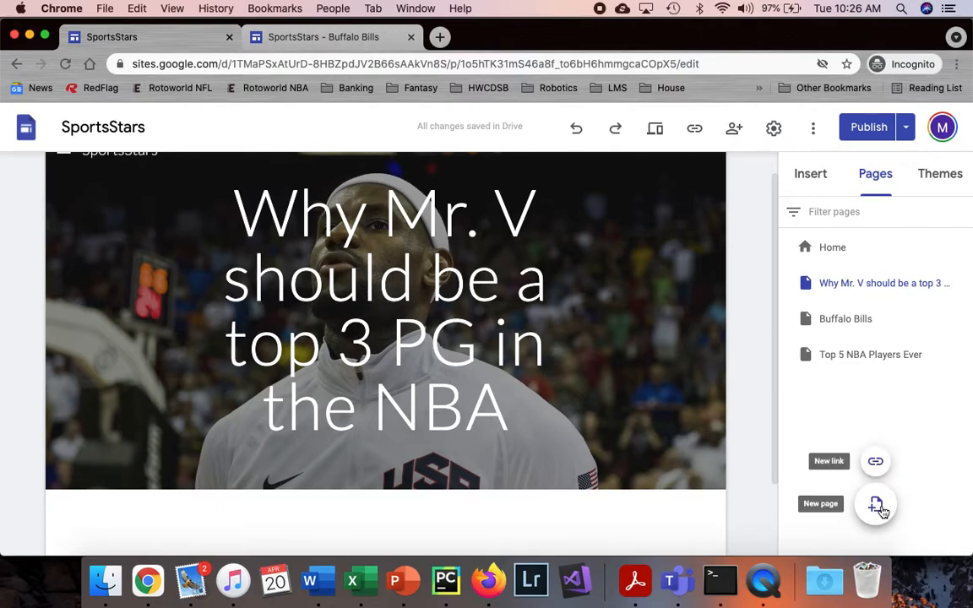
left_click(877, 507)
type("NBA ")
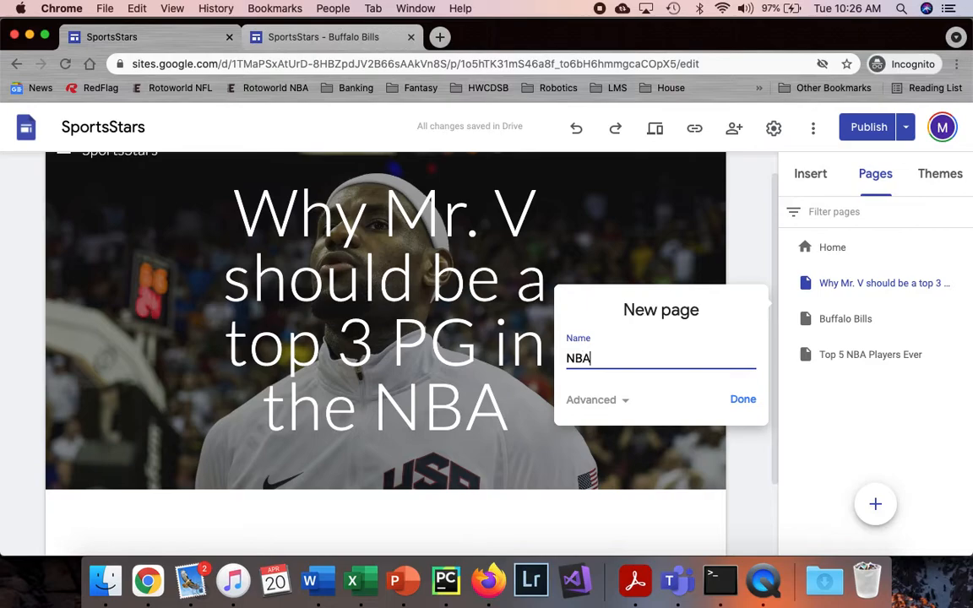
type("NE")
left_click(744, 400)
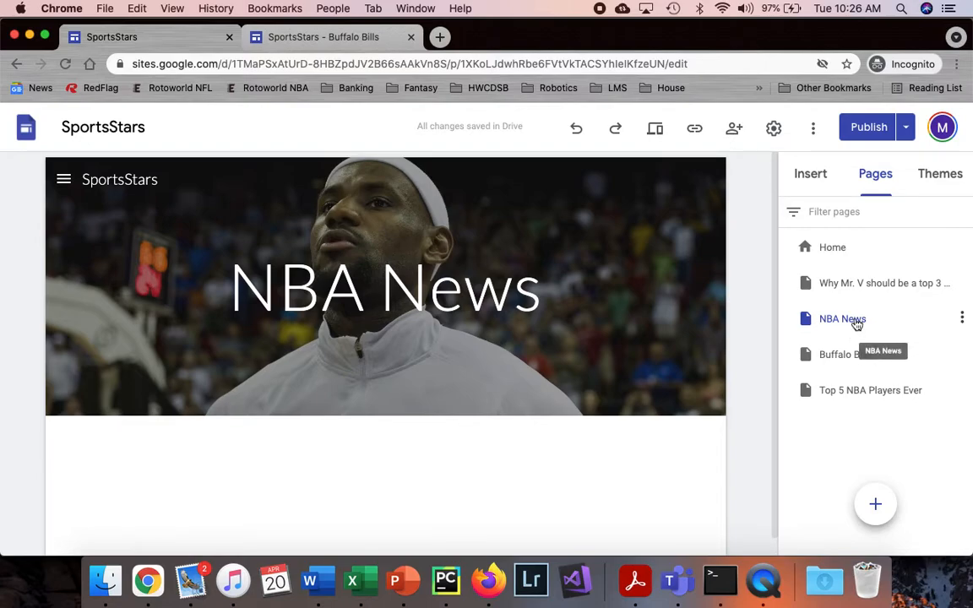
Nest the "Top 5 NBA Players Ever" and "Why Mr. V should be a top 3 PG in the NBA" pages under NBA News.
left_click(851, 282)
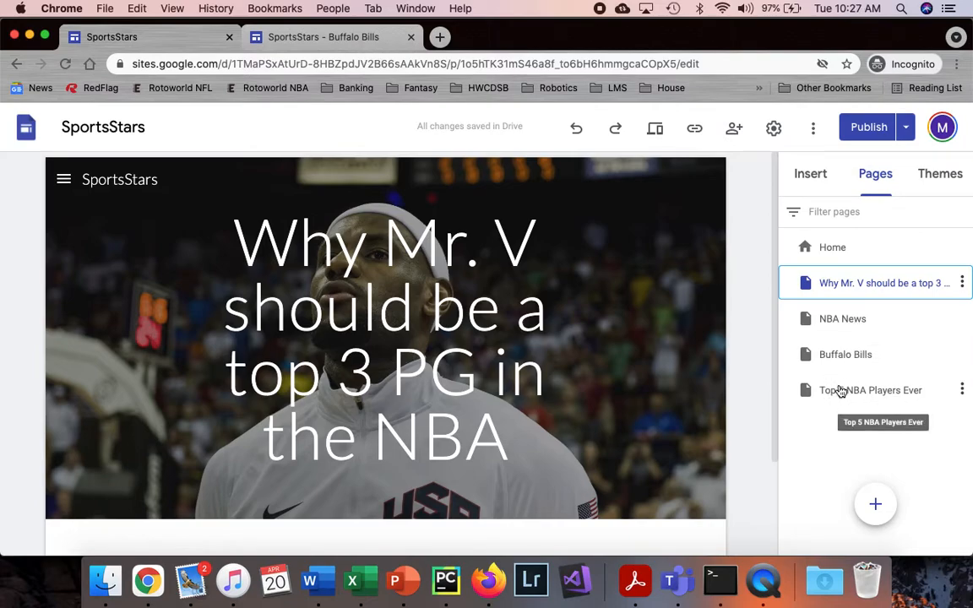
left_click_drag(869, 391, 873, 325)
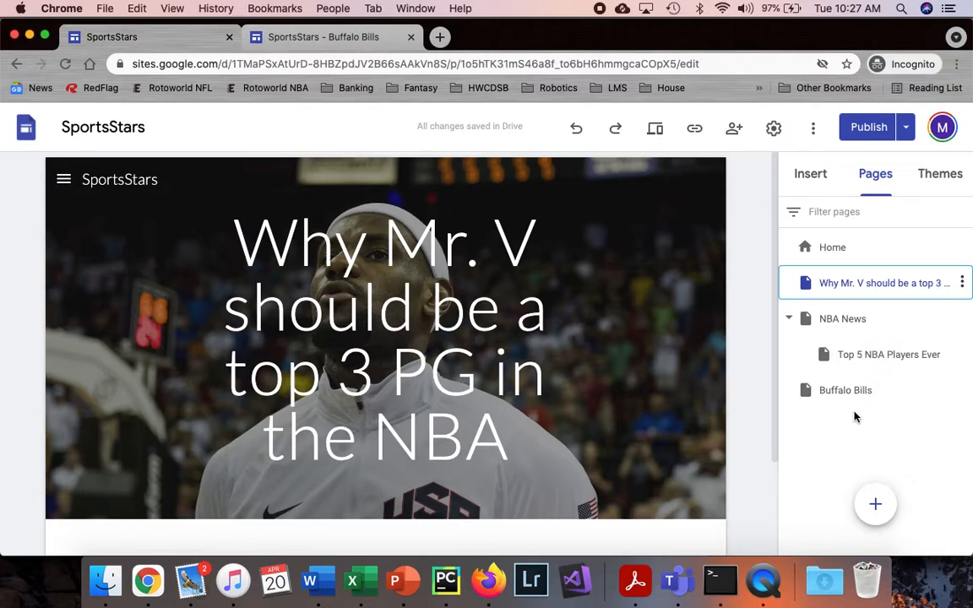
left_click_drag(868, 299, 843, 326)
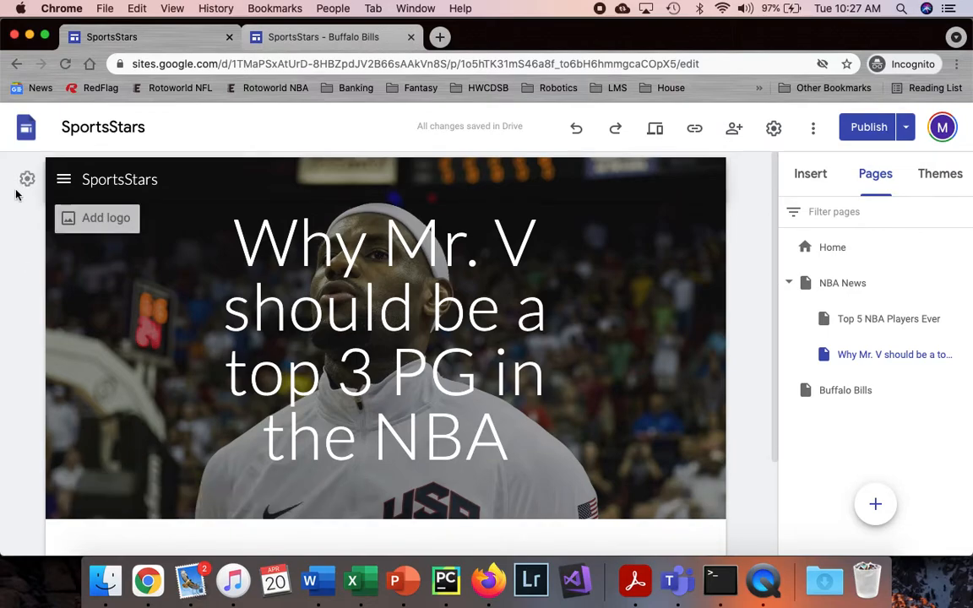
Set the site's navigation mode to Top and check the NBA News submenu in the header.
left_click(26, 180)
left_click(594, 255)
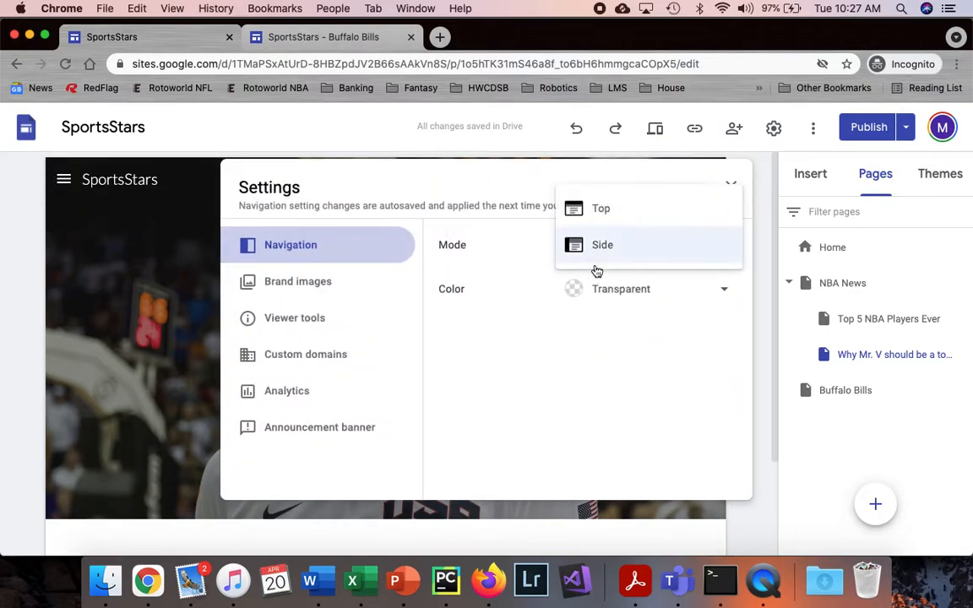
left_click(600, 211)
left_click(731, 183)
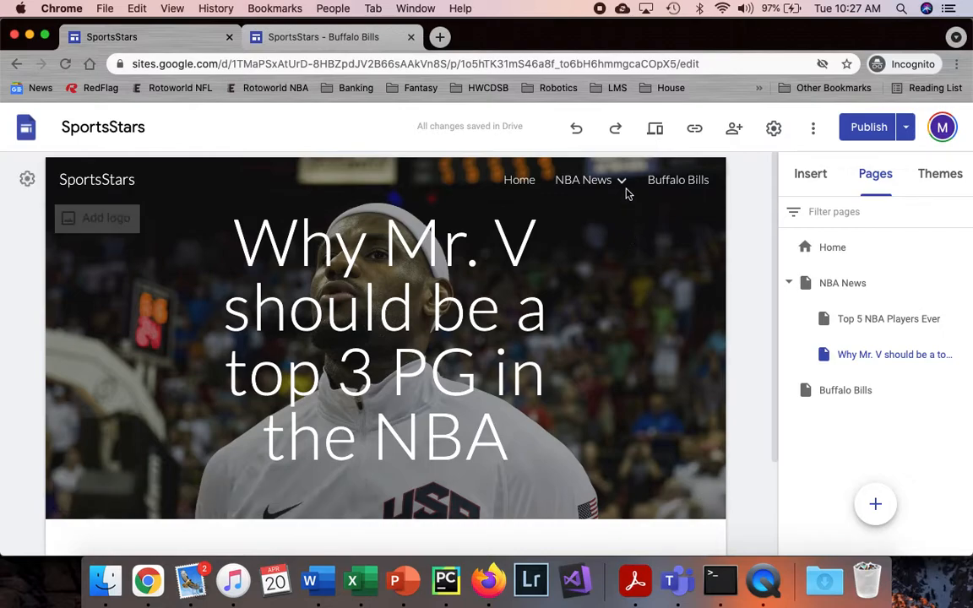
mouse_move(625, 184)
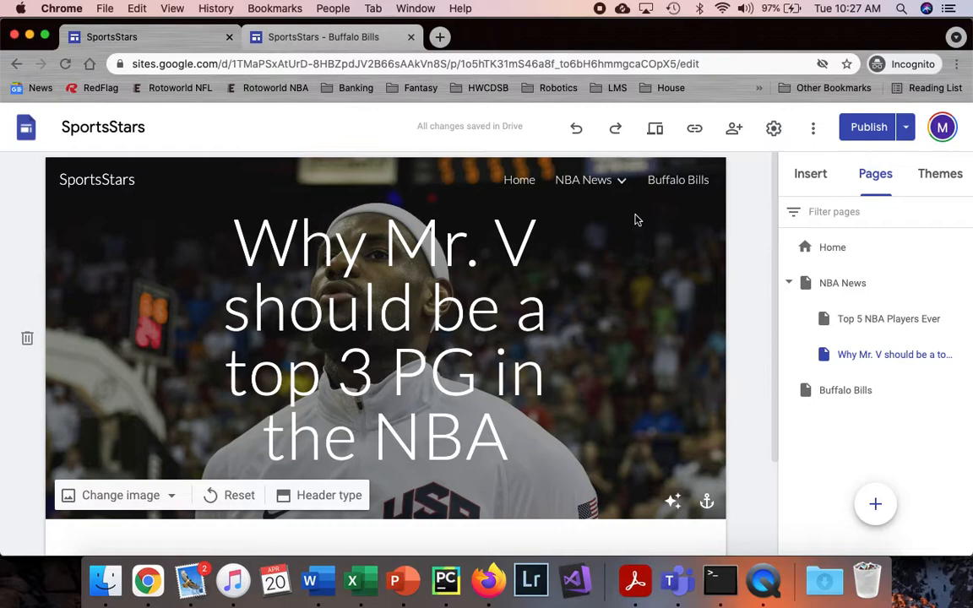
Return to the home page and add a new subpage named "NFL News" under NBA News.
left_click(518, 188)
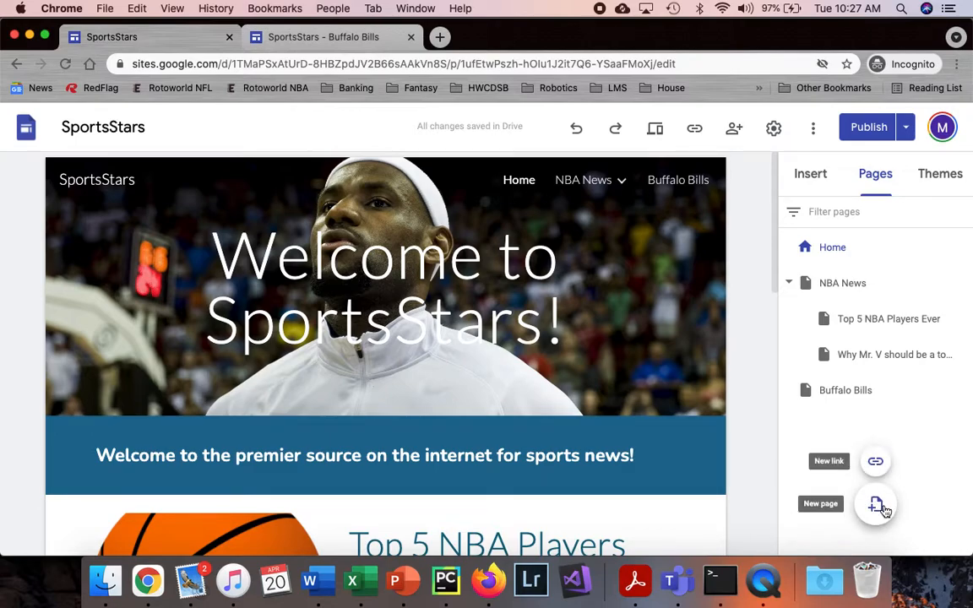
left_click(879, 506)
type("NFL")
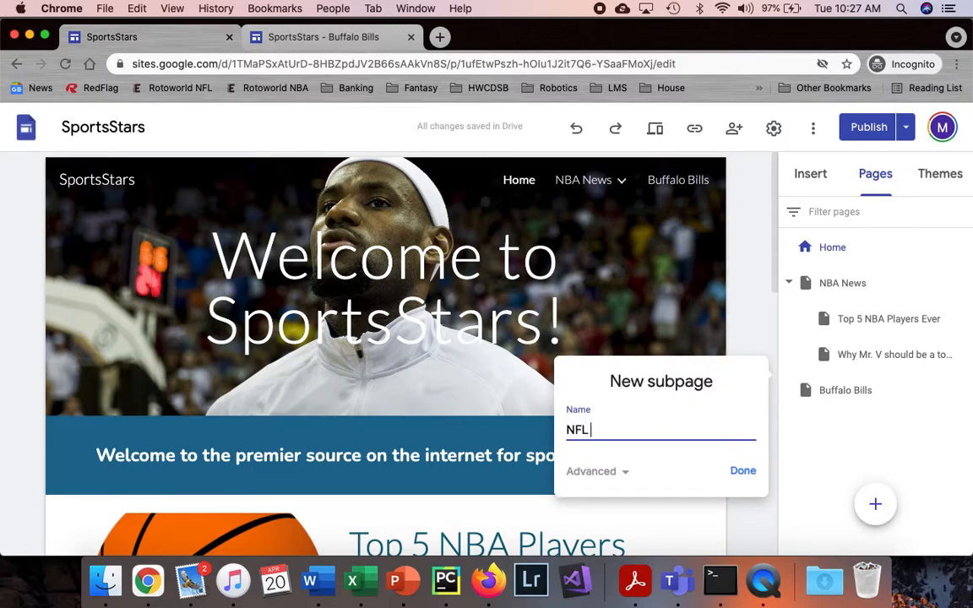
type(" News")
left_click(745, 471)
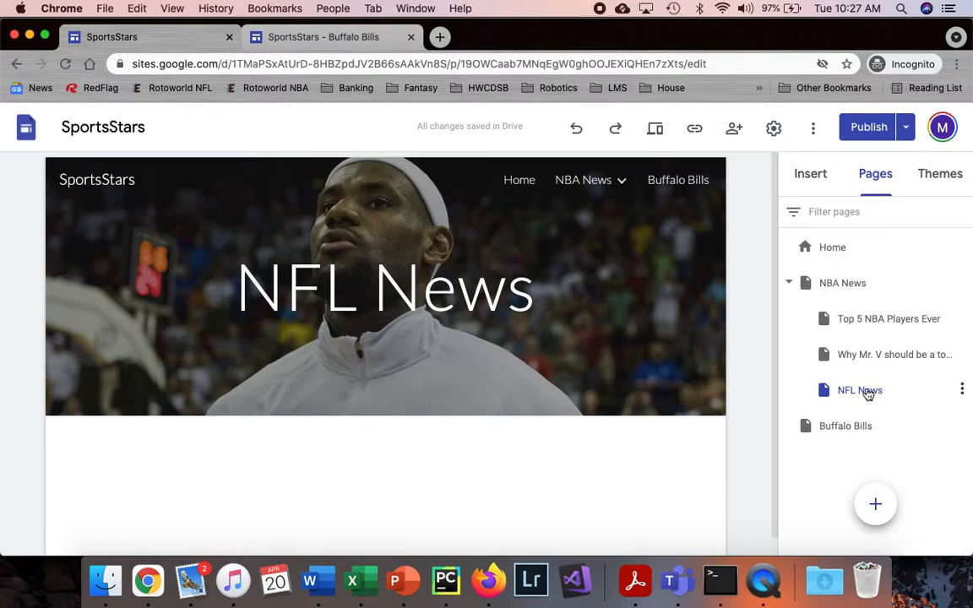
Try nesting the NFL News page under Home and undo that move.
left_click_drag(850, 409, 841, 250)
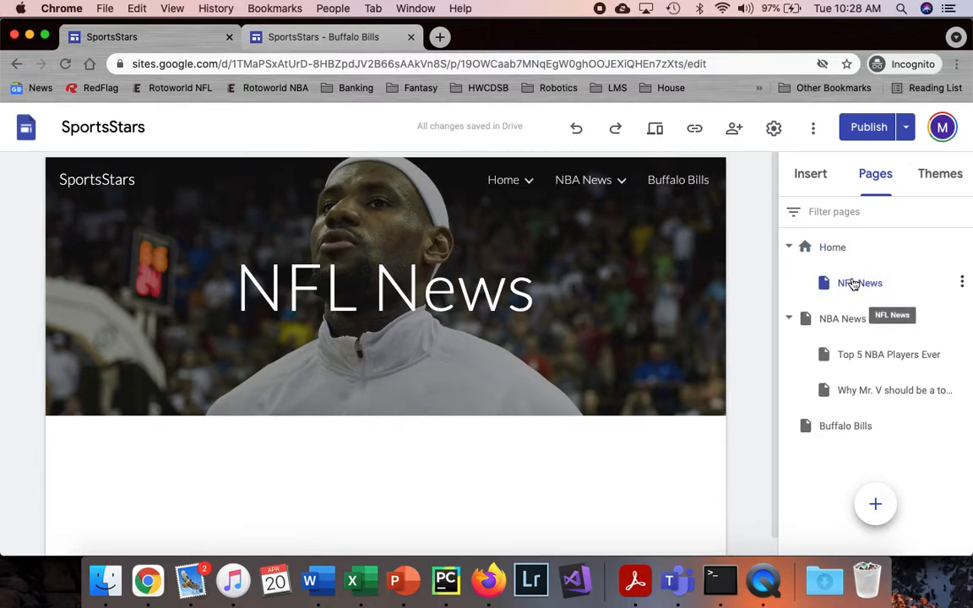
mouse_move(525, 183)
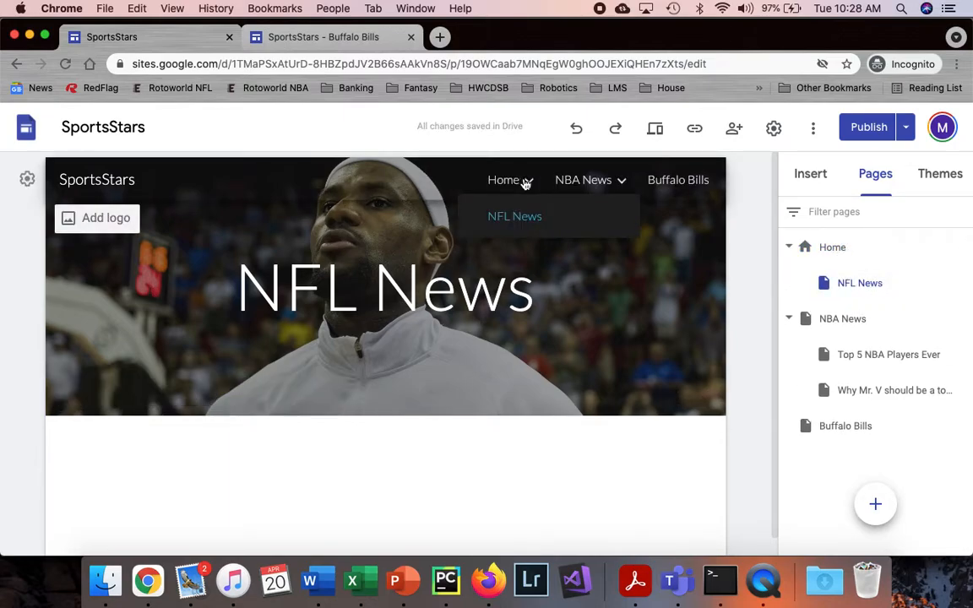
key("super+z")
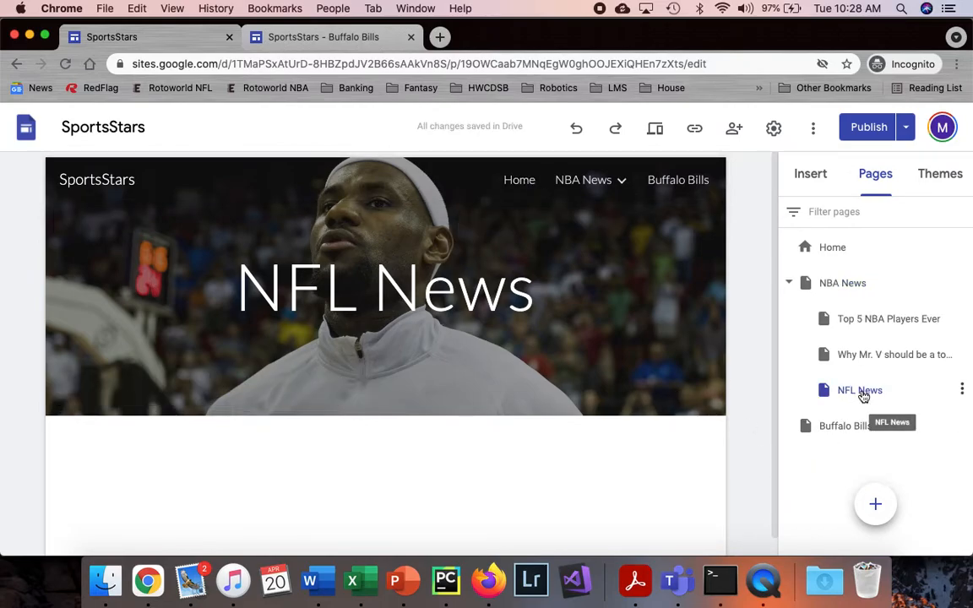
Move NFL News to the top level of the page list and nest the Buffalo Bills page under it.
left_click_drag(910, 404, 831, 448)
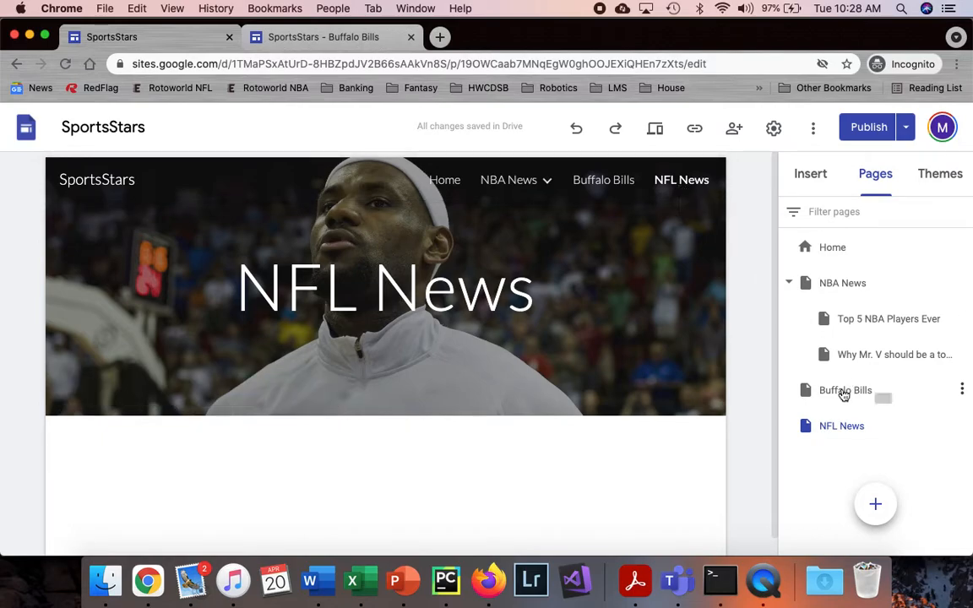
left_click_drag(854, 396, 870, 425)
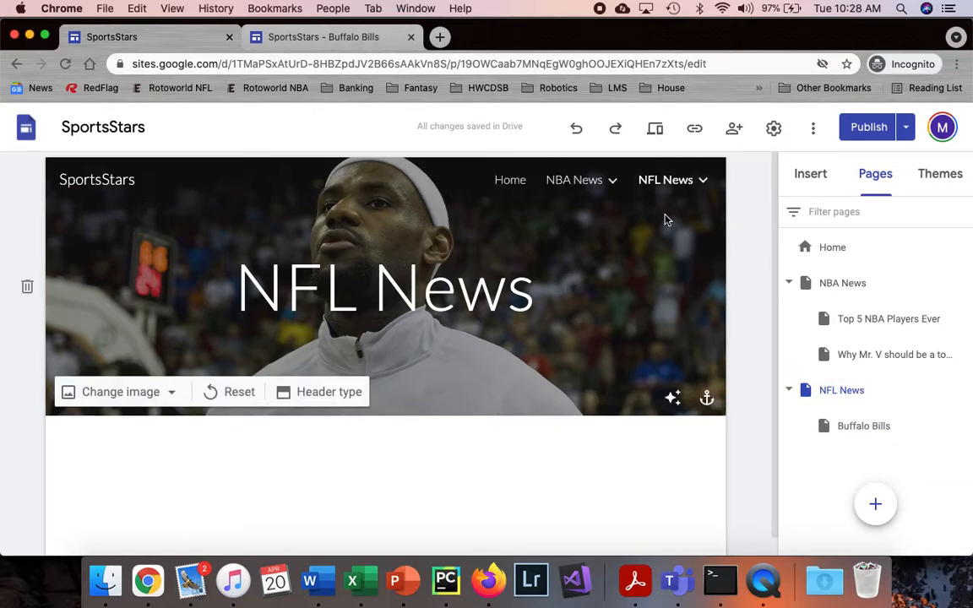
mouse_move(665, 187)
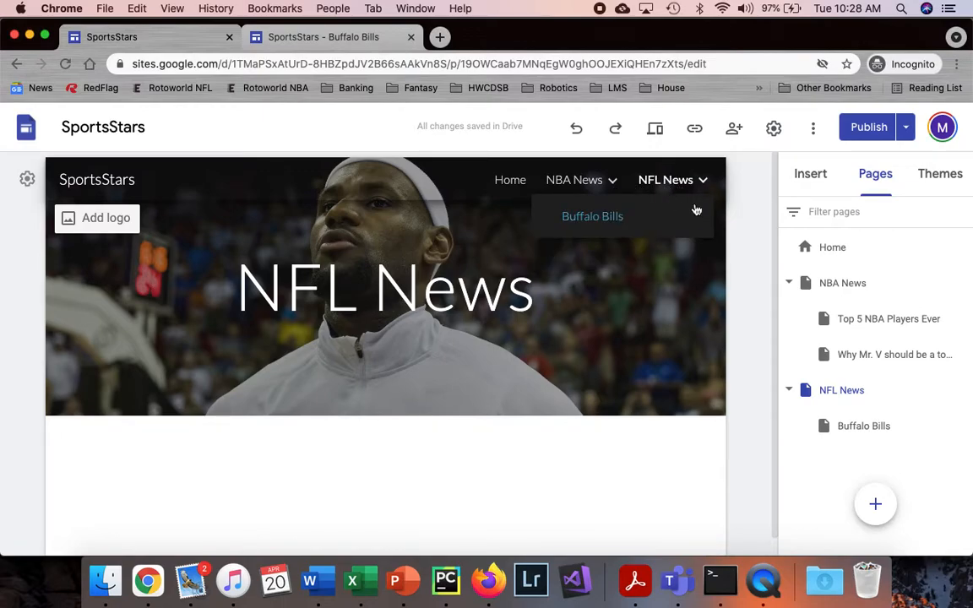
Open the "Why Mr. V should be a top 3 PG in the NBA" page and view the area below its header.
left_click(852, 356)
scroll(687, 330, "down", 3)
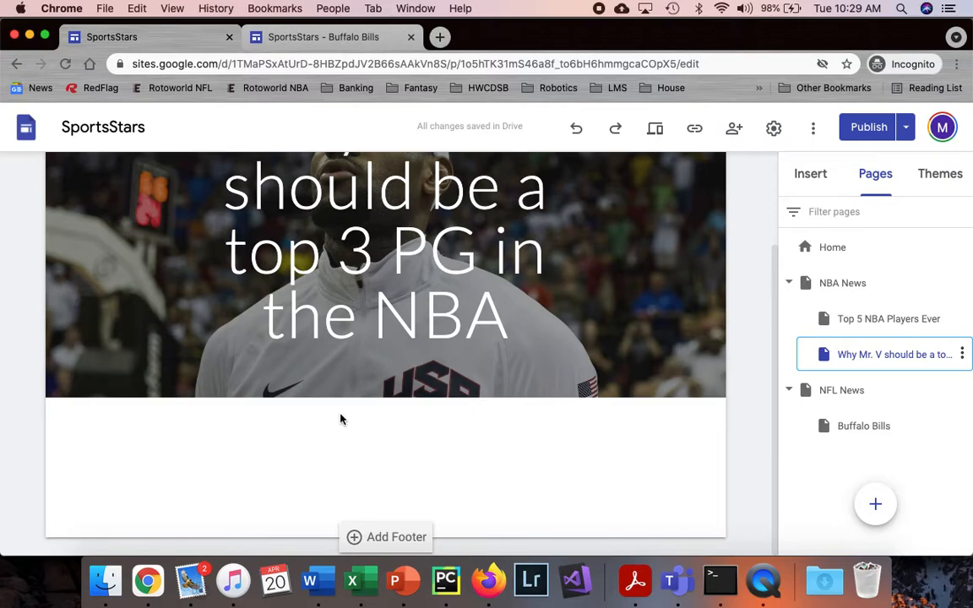
mouse_move(650, 307)
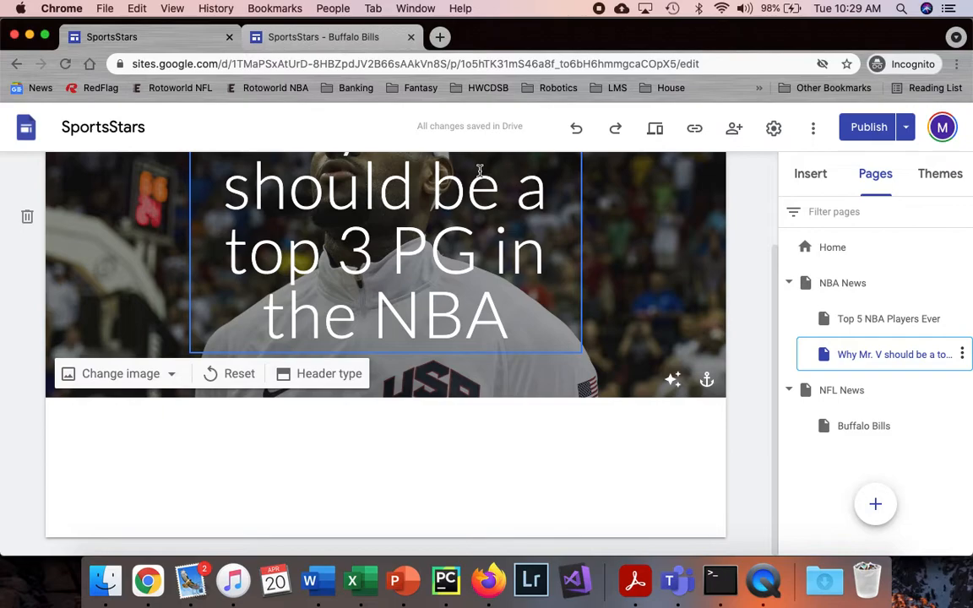
Open Google Drive at drive.google.com in a new browser tab.
left_click(441, 38)
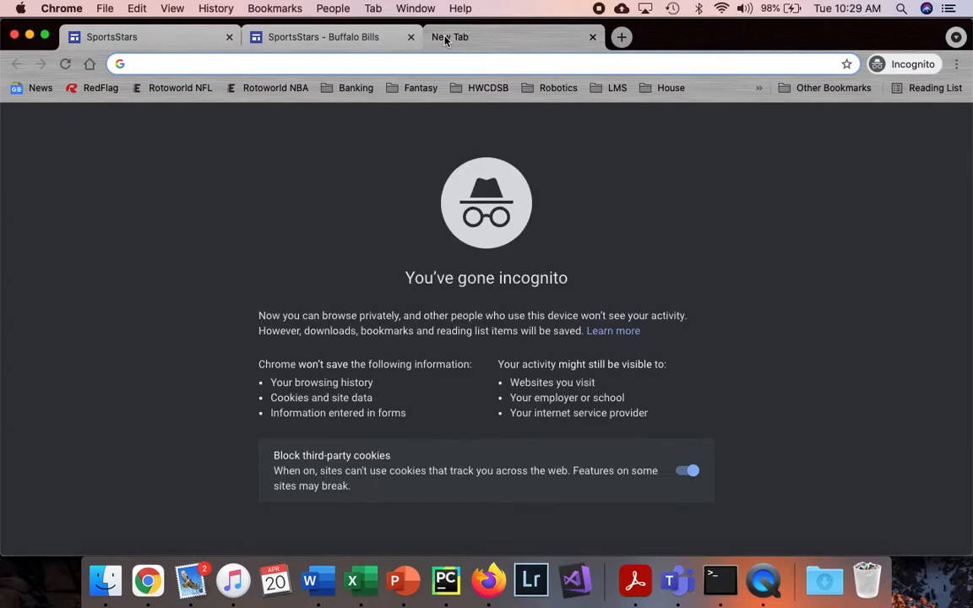
type("drive.google.com")
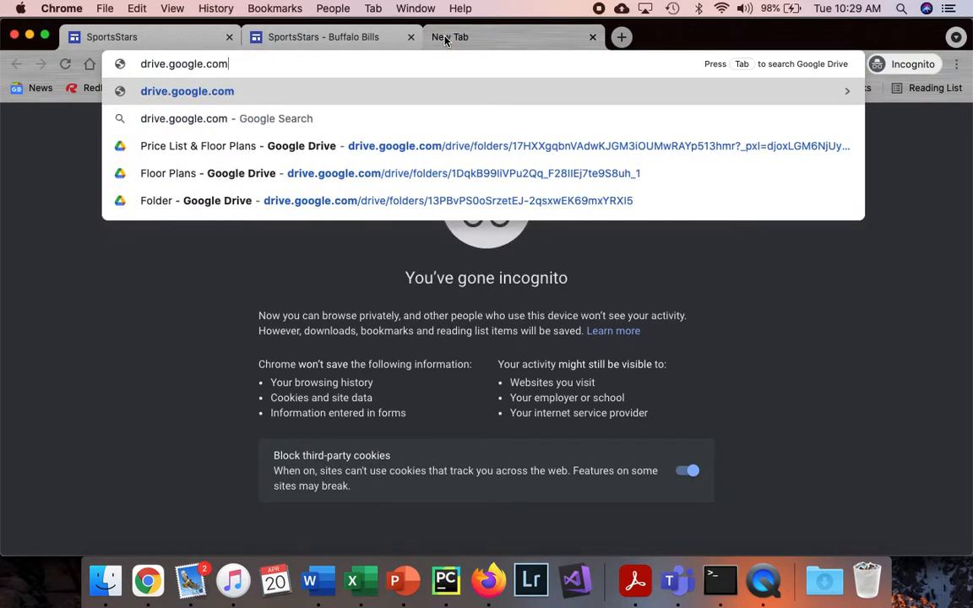
key("Return")
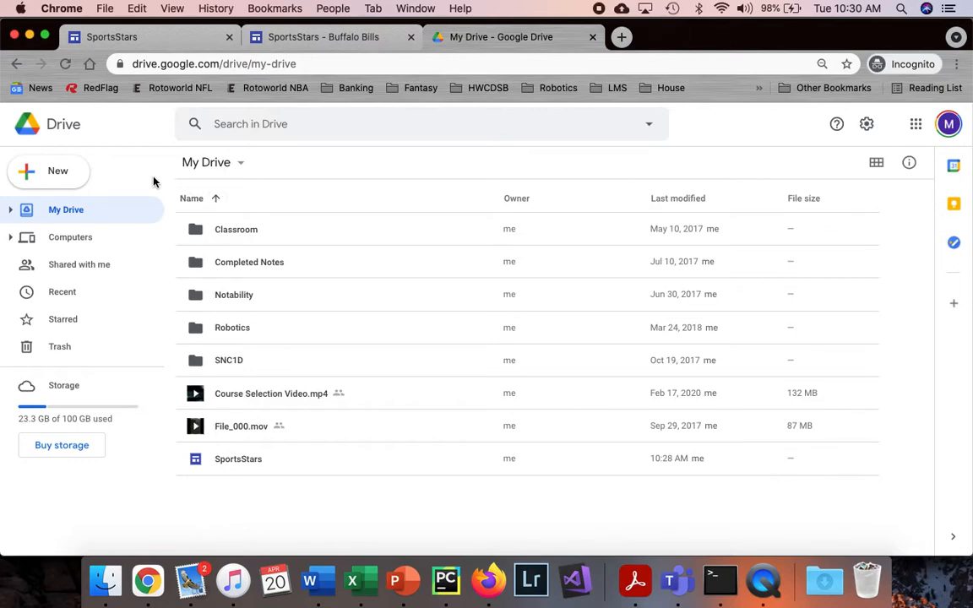
Upload "Final Exam (Solutions File).pdf" from the "Unit 7 - Google Sites" folder to My Drive.
left_click(77, 184)
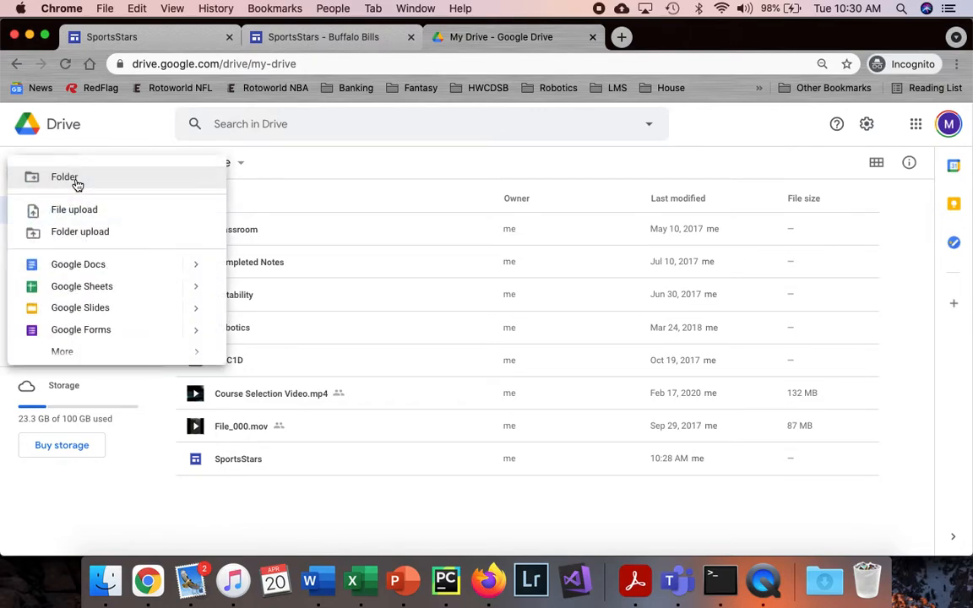
left_click(79, 208)
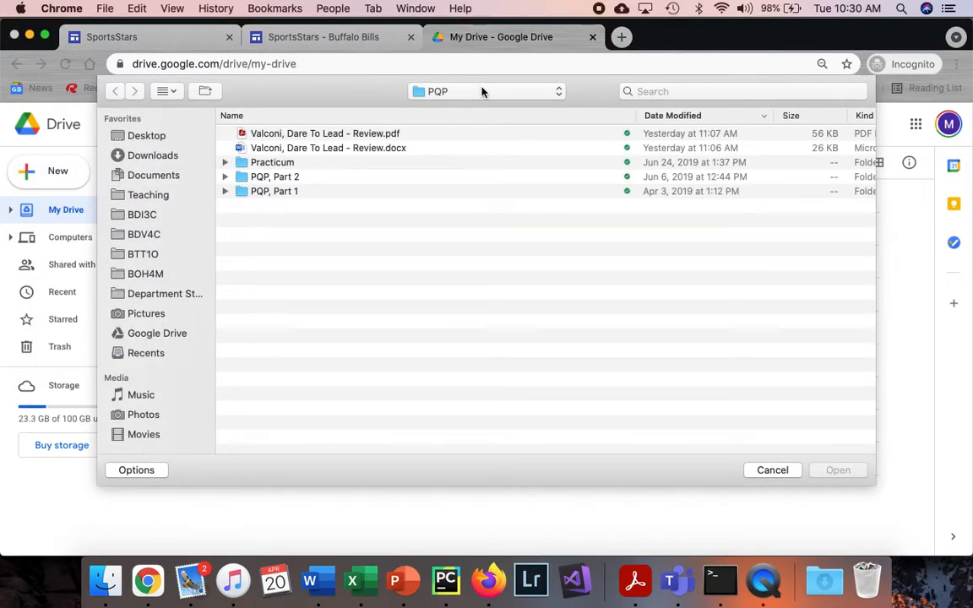
left_click(482, 92)
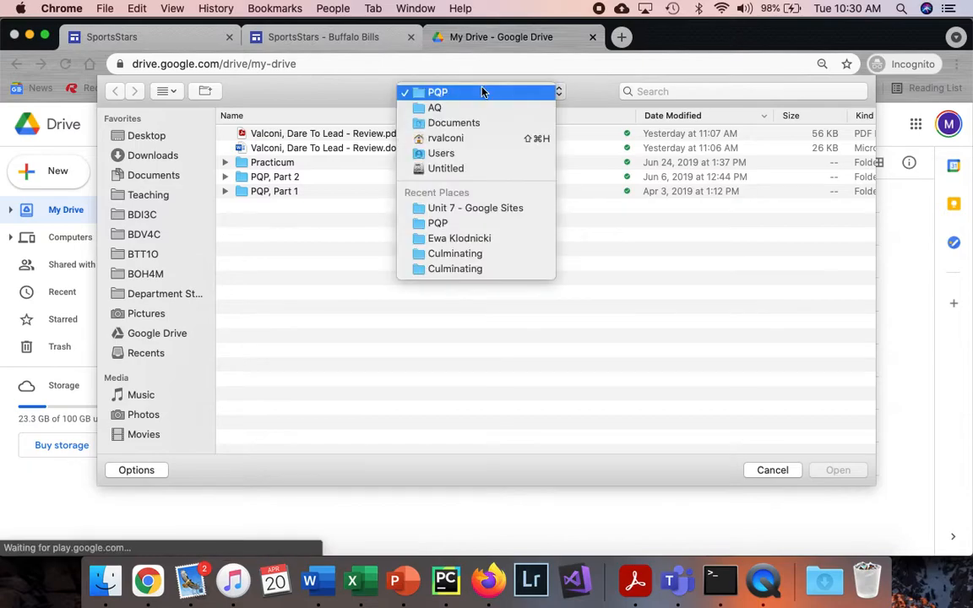
left_click(486, 212)
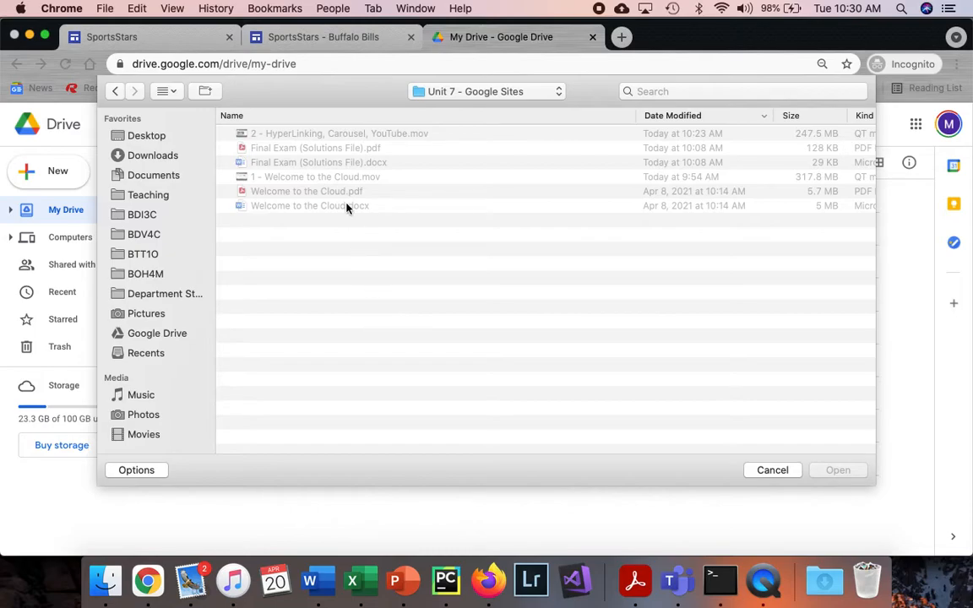
left_click(333, 153)
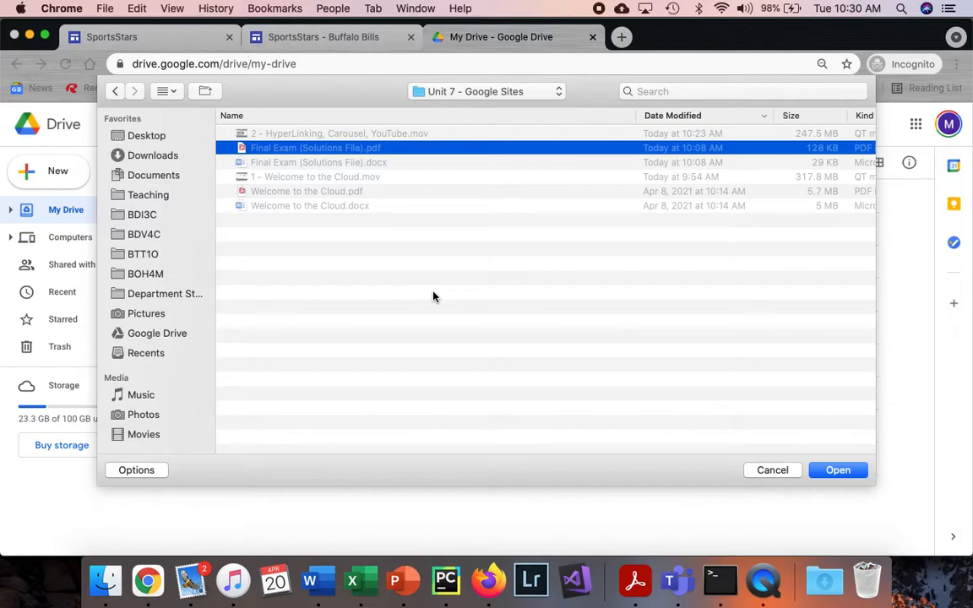
left_click(839, 471)
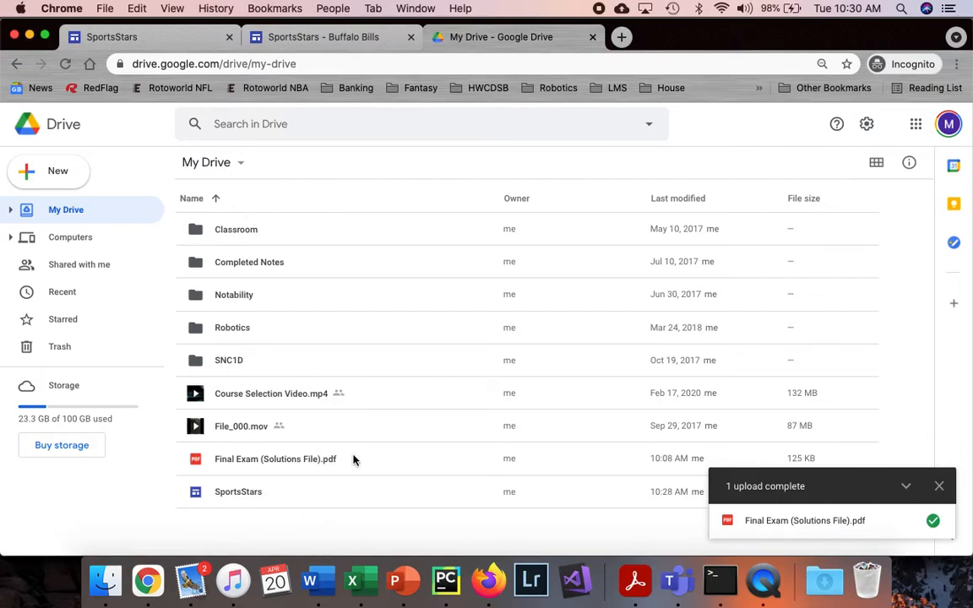
Close the Buffalo Bills browser tab and return to the SportsStars site editor.
left_click(331, 38)
left_click(411, 38)
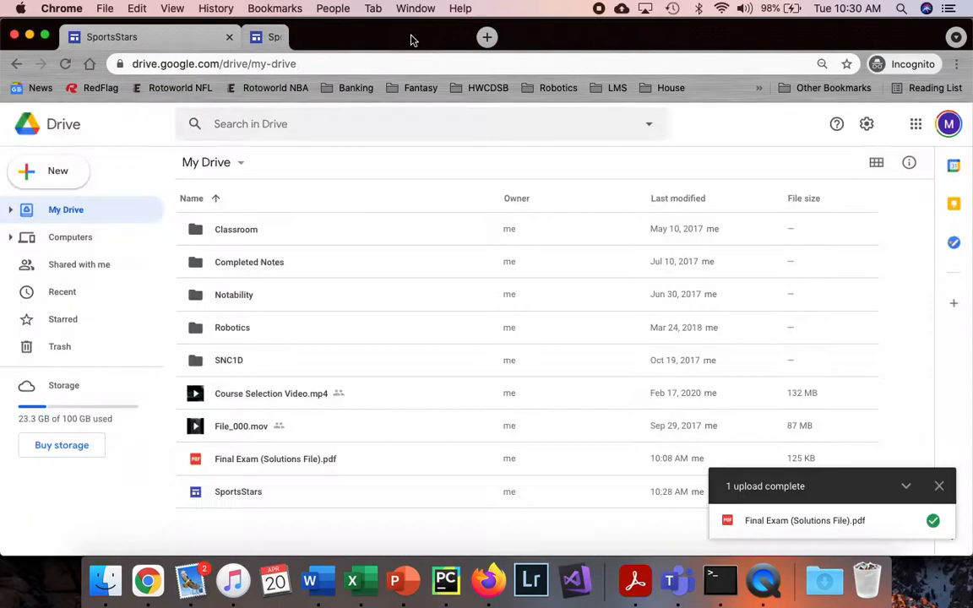
left_click(204, 41)
scroll(393, 288, "up", 2)
scroll(393, 288, "down", 2)
Add a text box below the header reading "For coming to this website, please enjoy the document below." followed by an empty line.
double_click(309, 456)
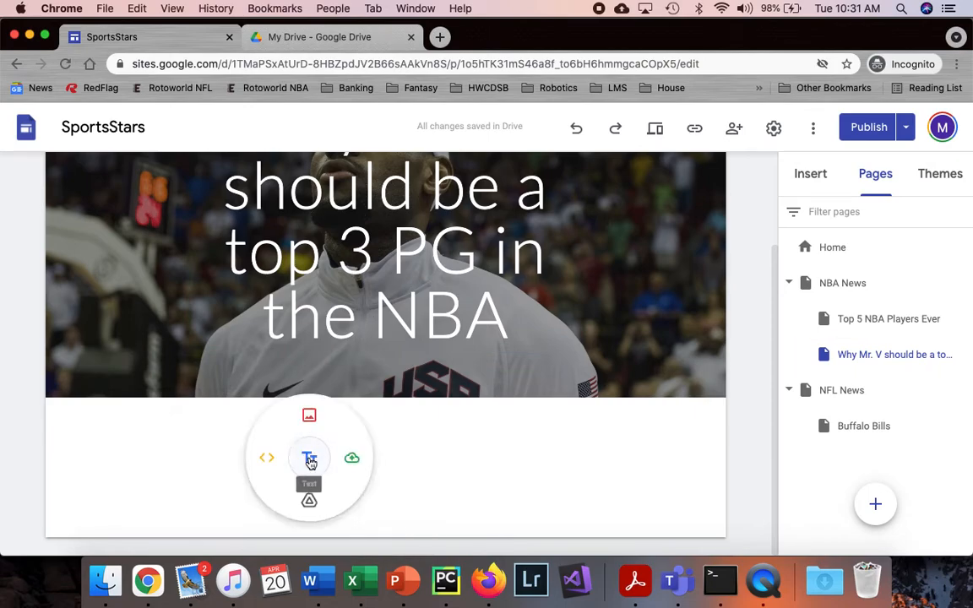
left_click(309, 458)
type("For co")
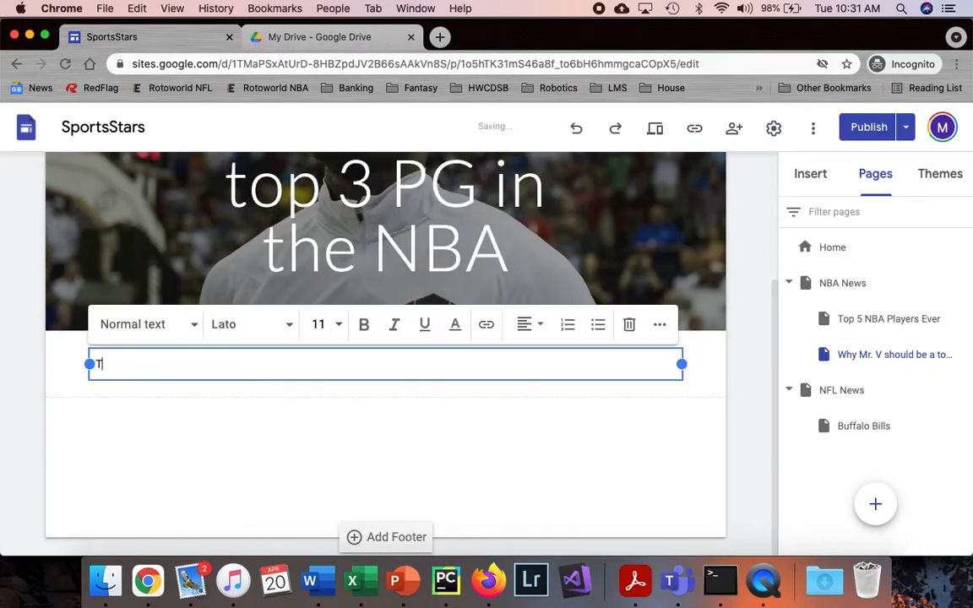
type("ming to")
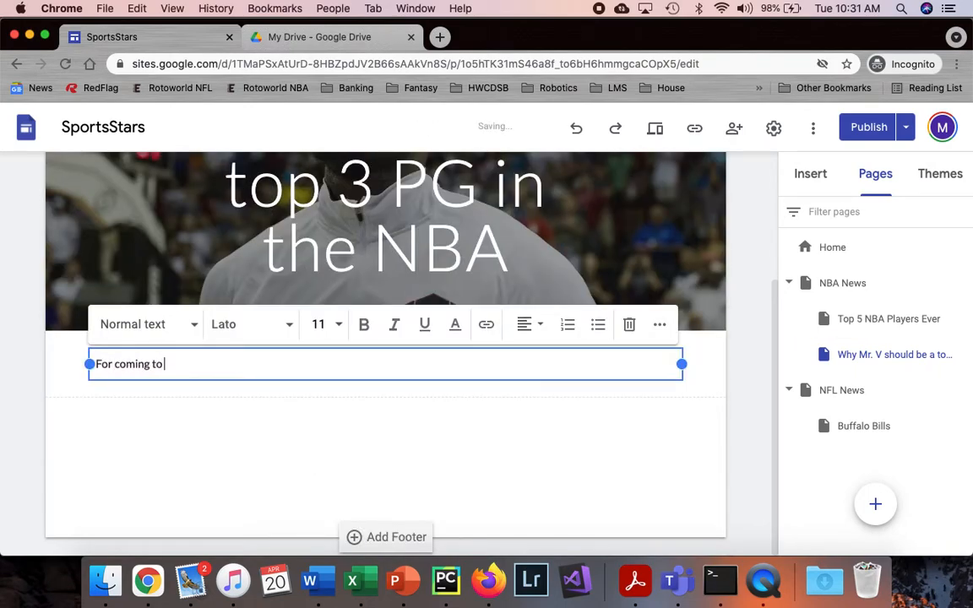
type(" this website, ")
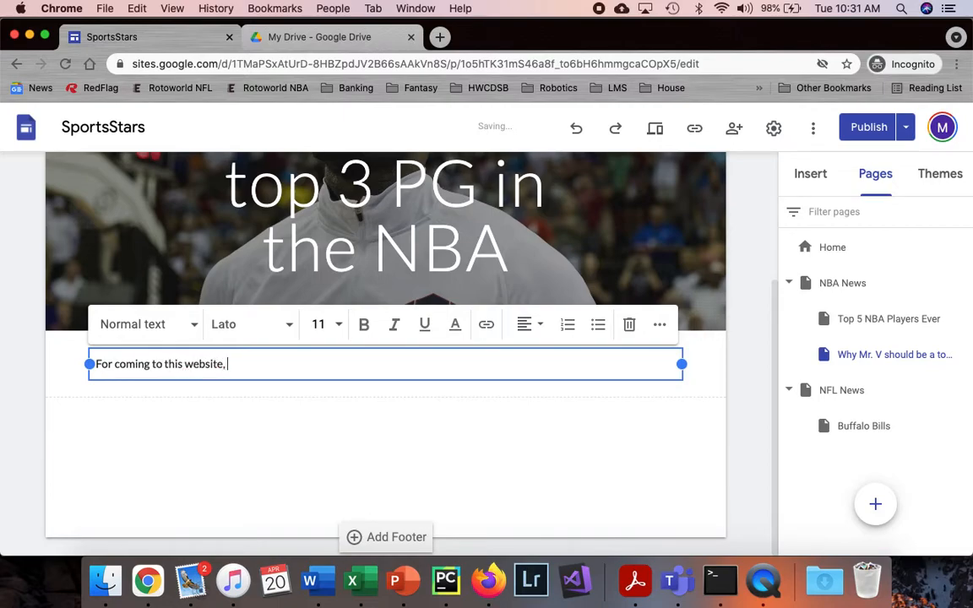
type("please en")
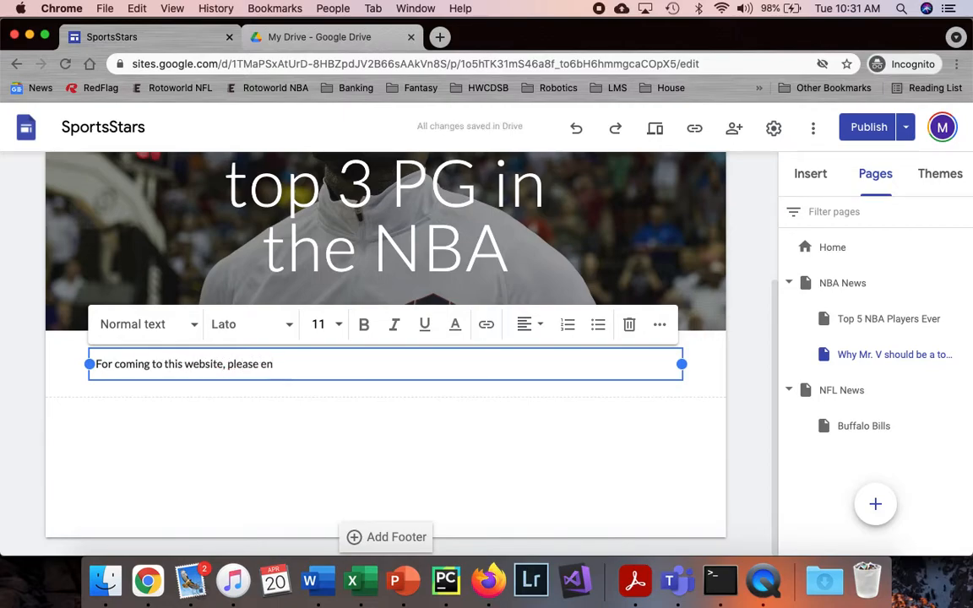
type("joy the document below.")
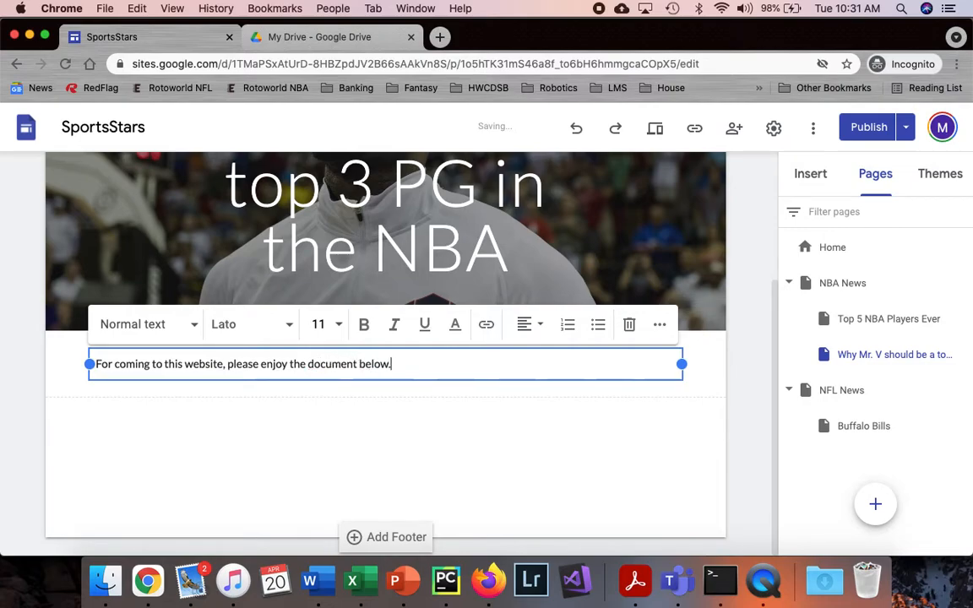
key("Return")
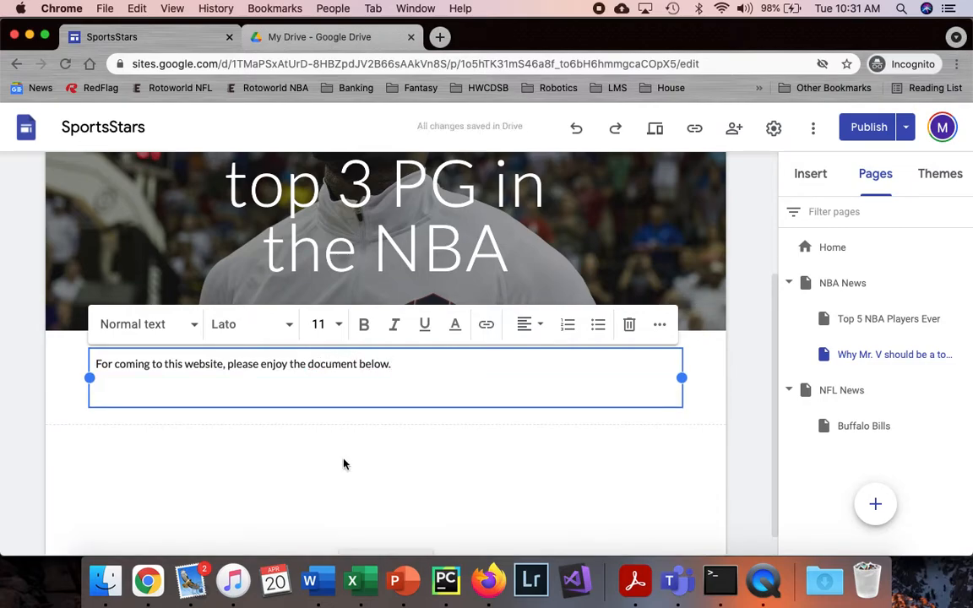
left_click(737, 443)
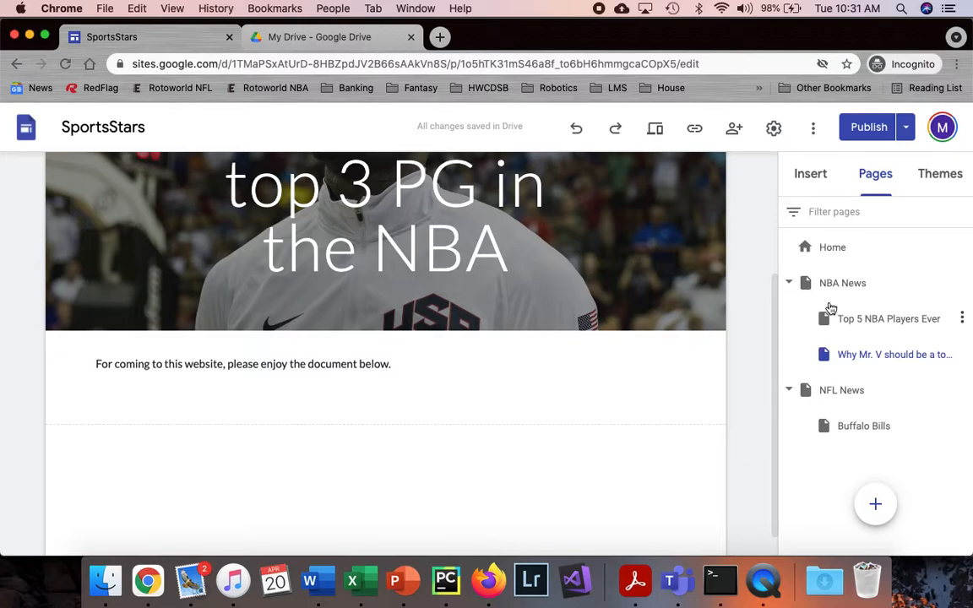
Insert "Final Exam (Solutions File).pdf" from My Drive into the page below the text box.
left_click(814, 185)
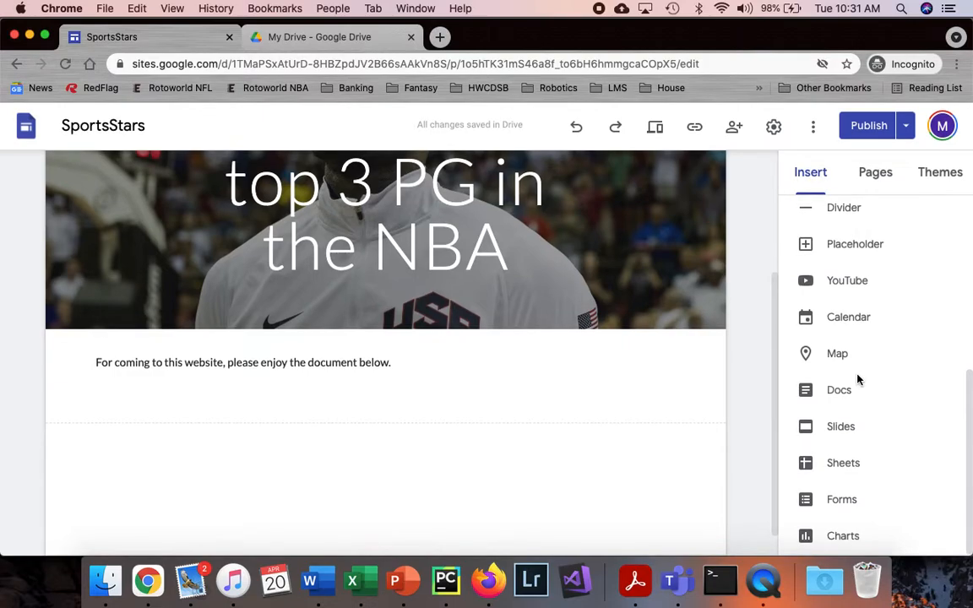
scroll(858, 410, "up", 5)
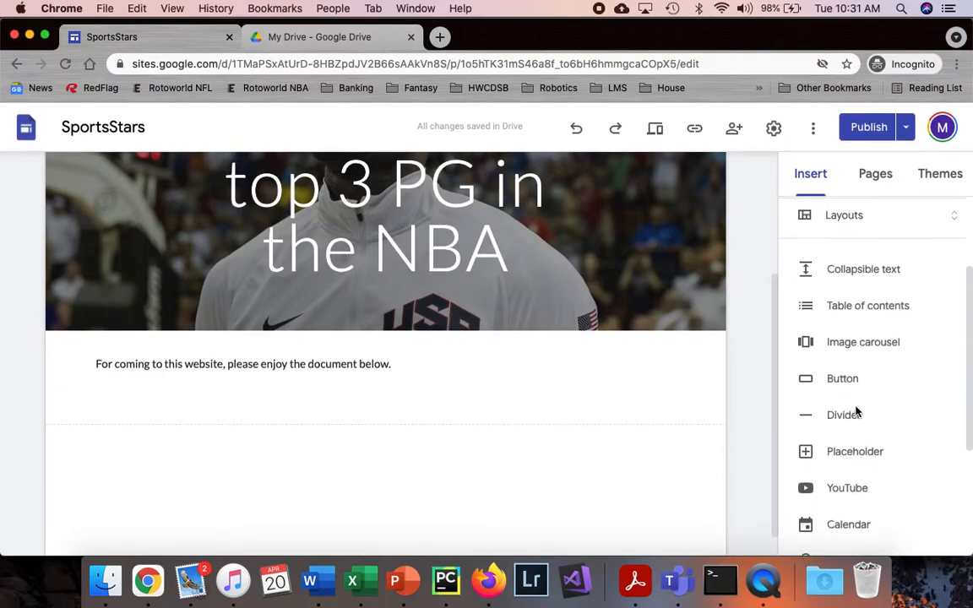
scroll(845, 410, "up", 2)
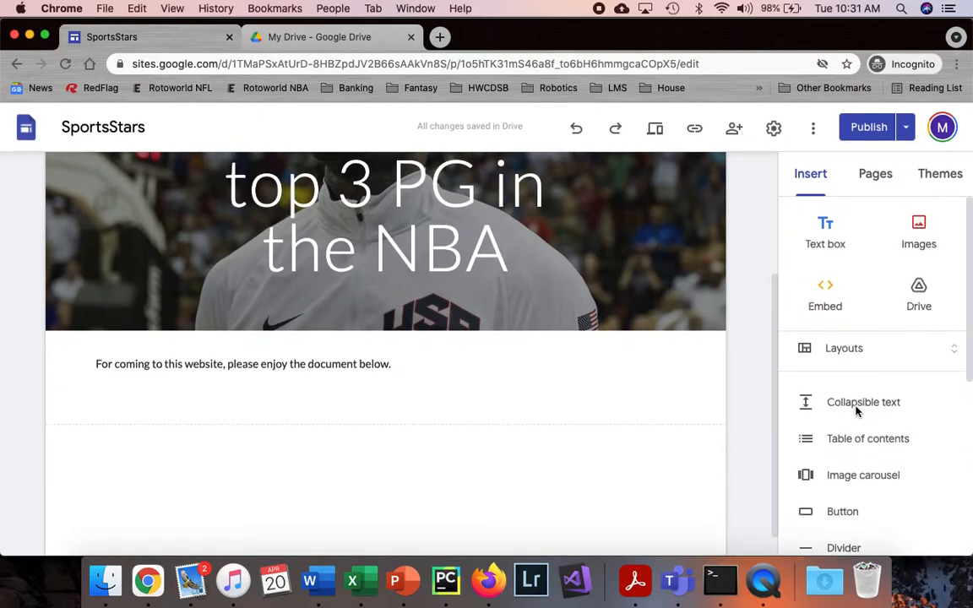
left_click(921, 296)
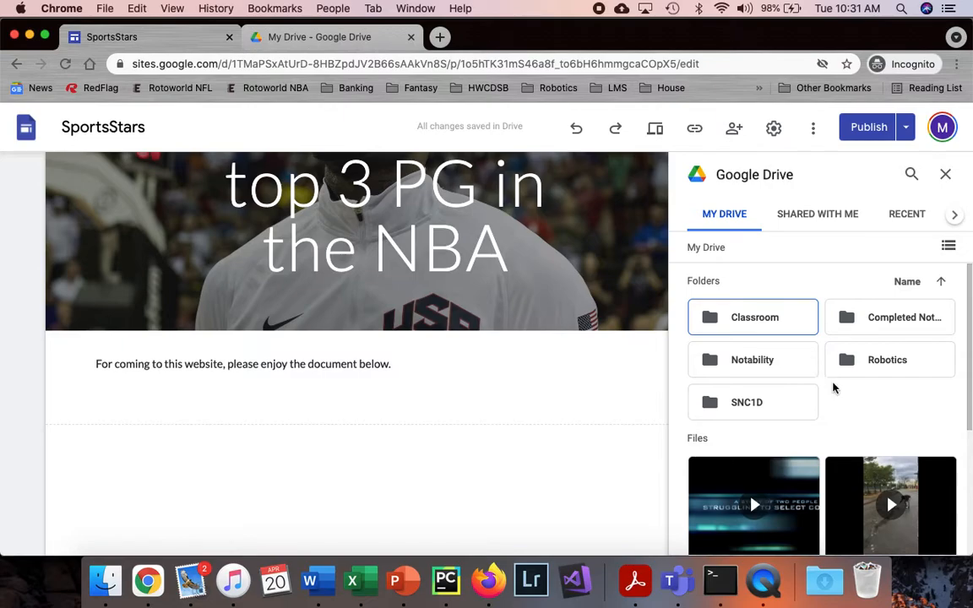
scroll(841, 410, "down", 4)
scroll(841, 411, "down", 1)
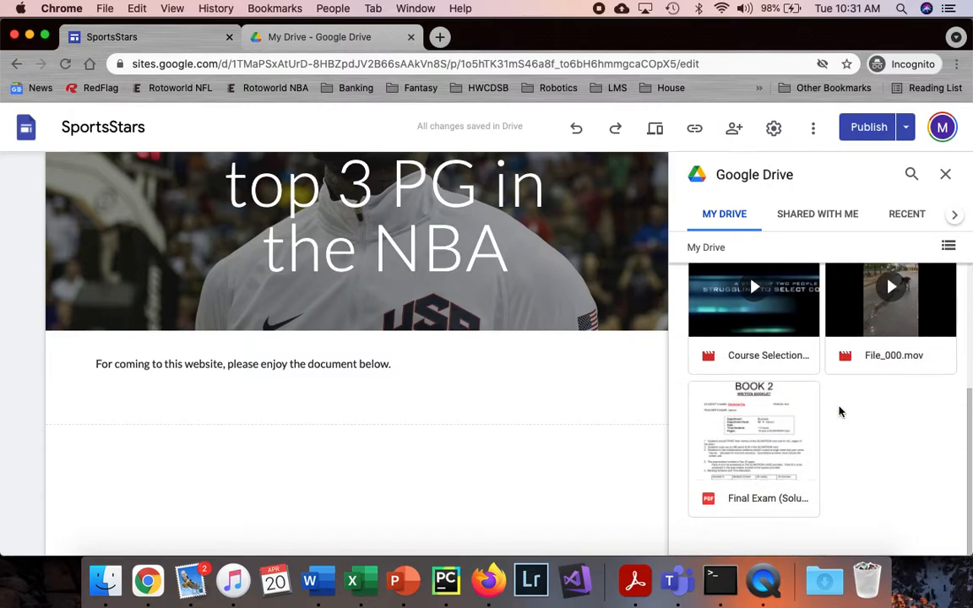
left_click(757, 448)
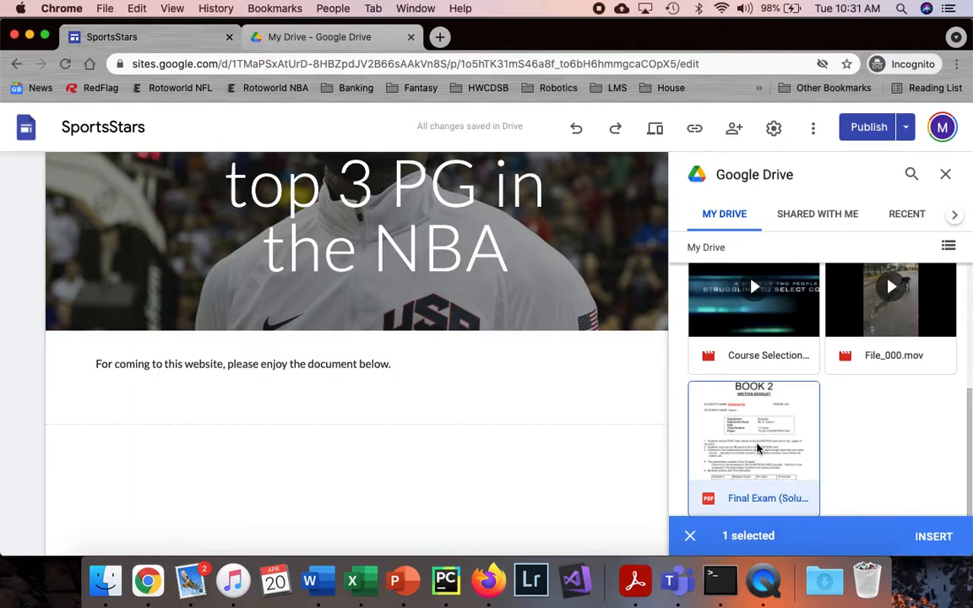
left_click(934, 538)
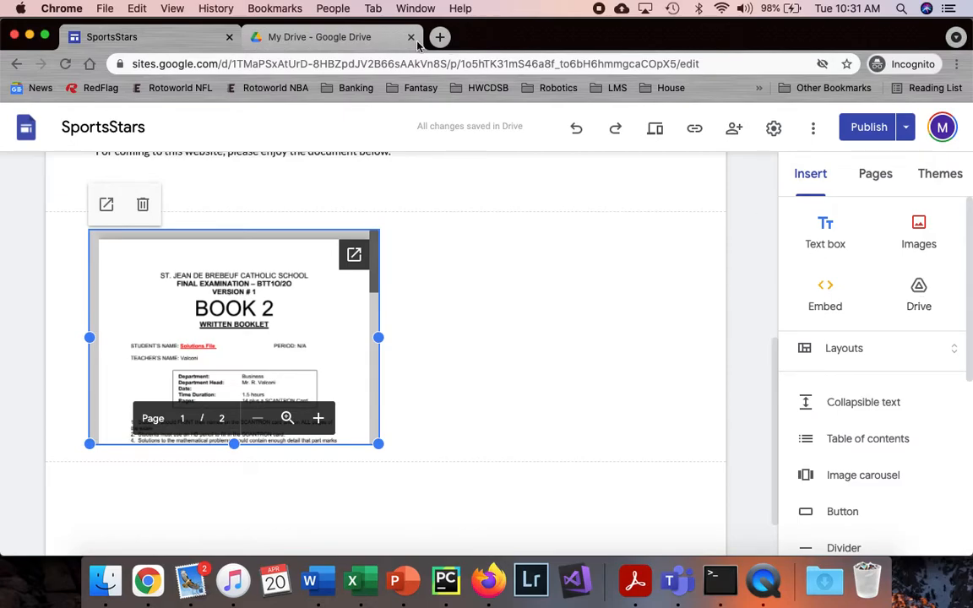
left_click(325, 38)
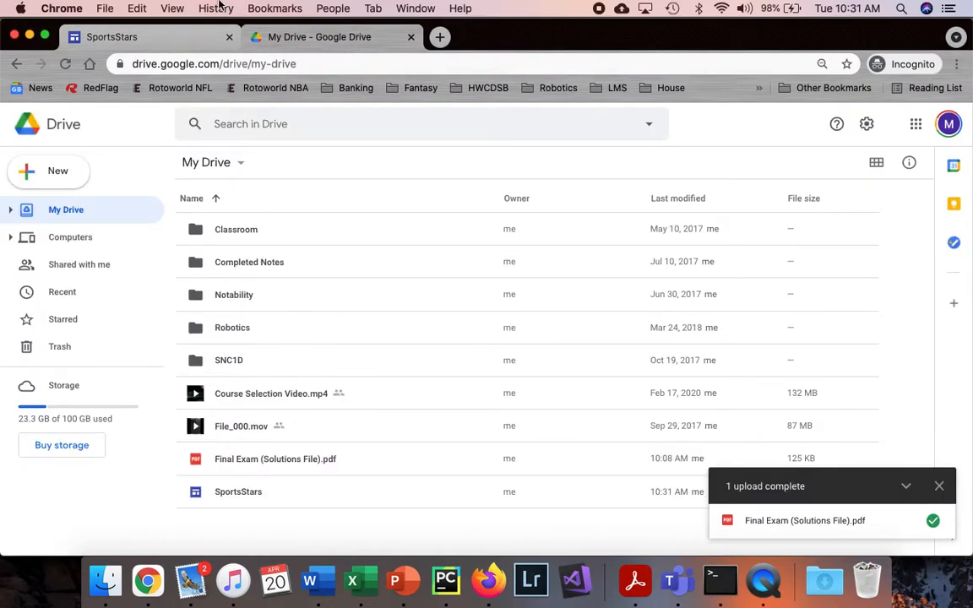
left_click(170, 42)
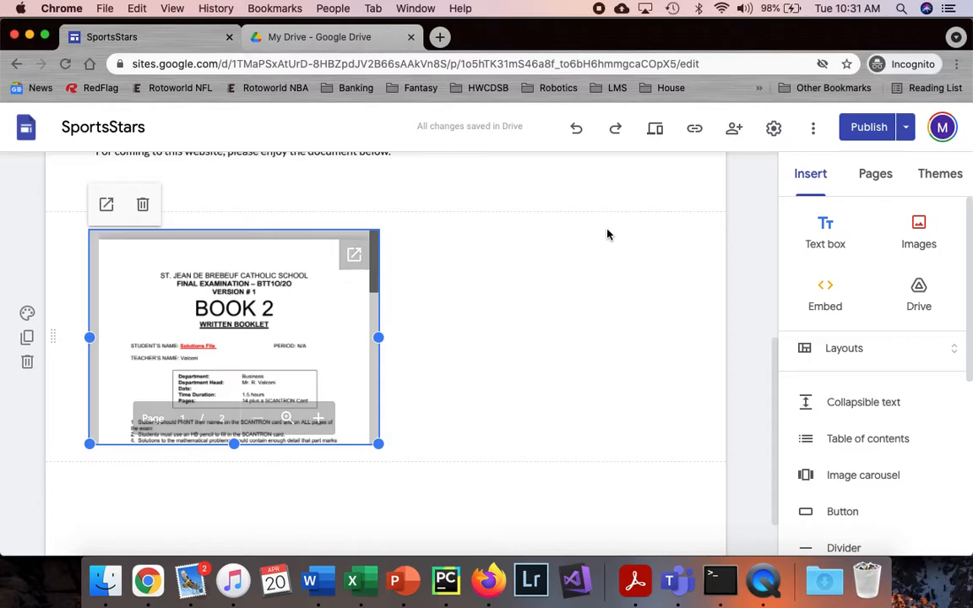
left_click(304, 40)
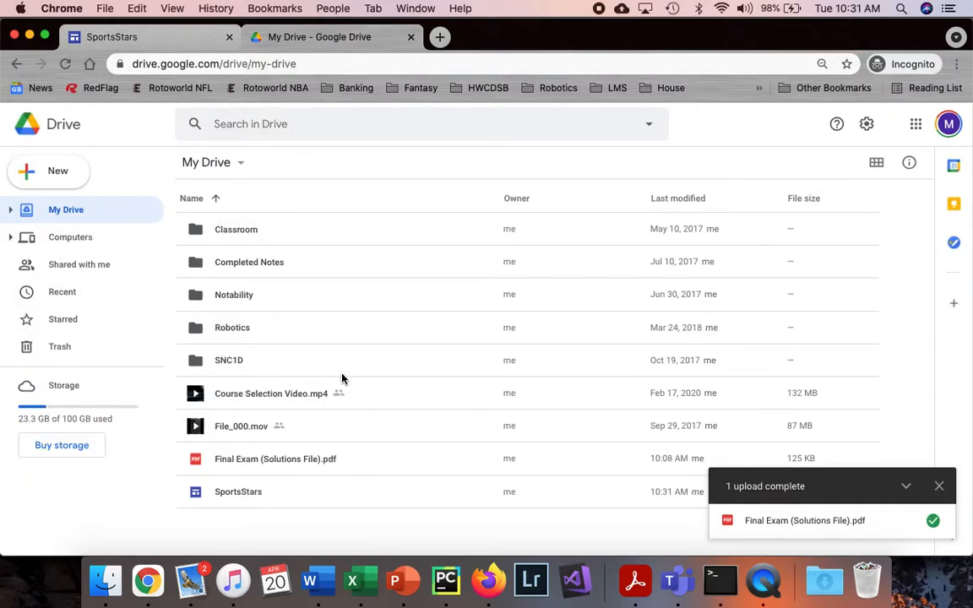
left_click(170, 37)
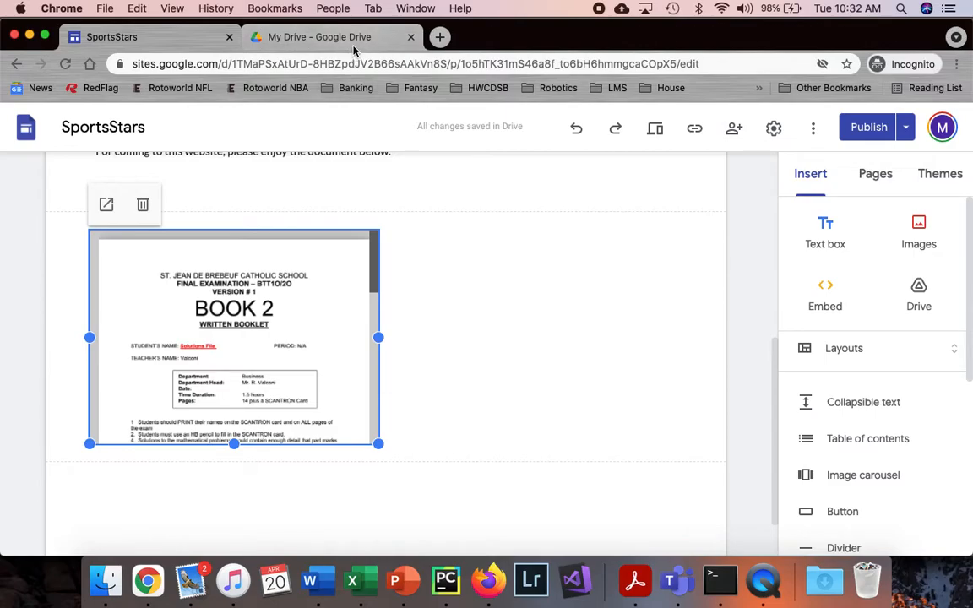
Open the sharing settings of "Final Exam (Solutions File).pdf" in My Drive and dismiss the sharing restrictions hint.
left_click(318, 39)
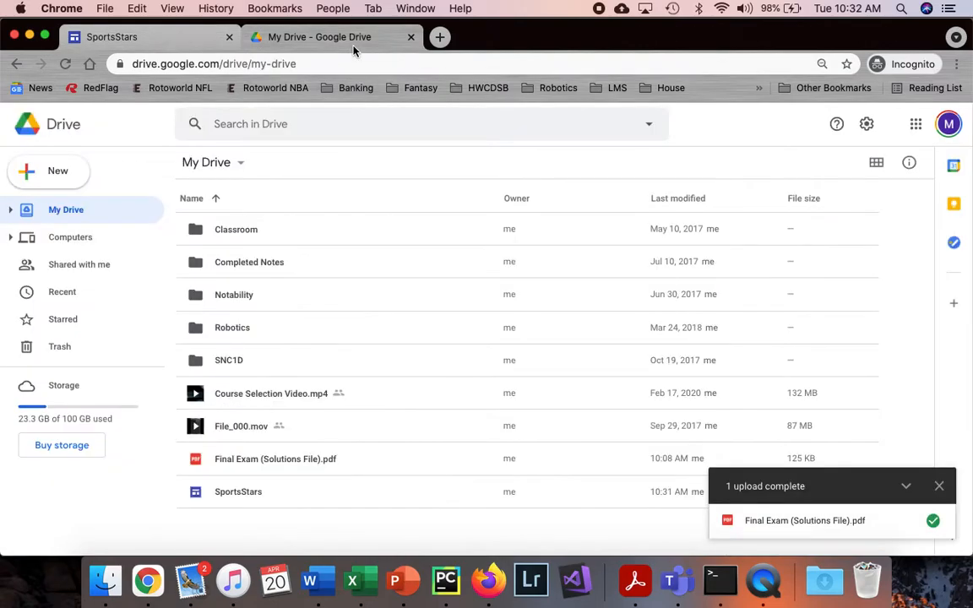
left_click(400, 470)
right_click(401, 470)
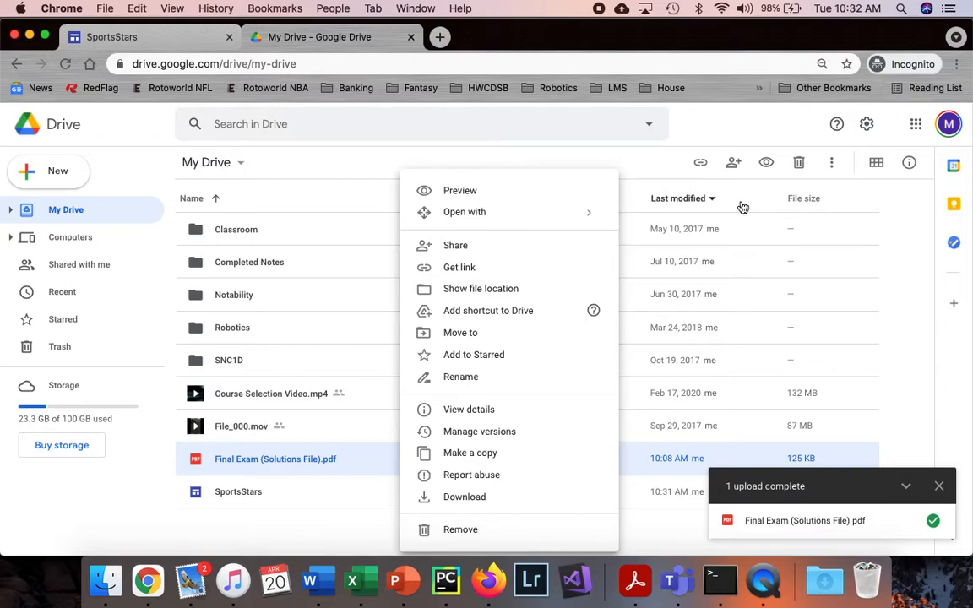
left_click(782, 139)
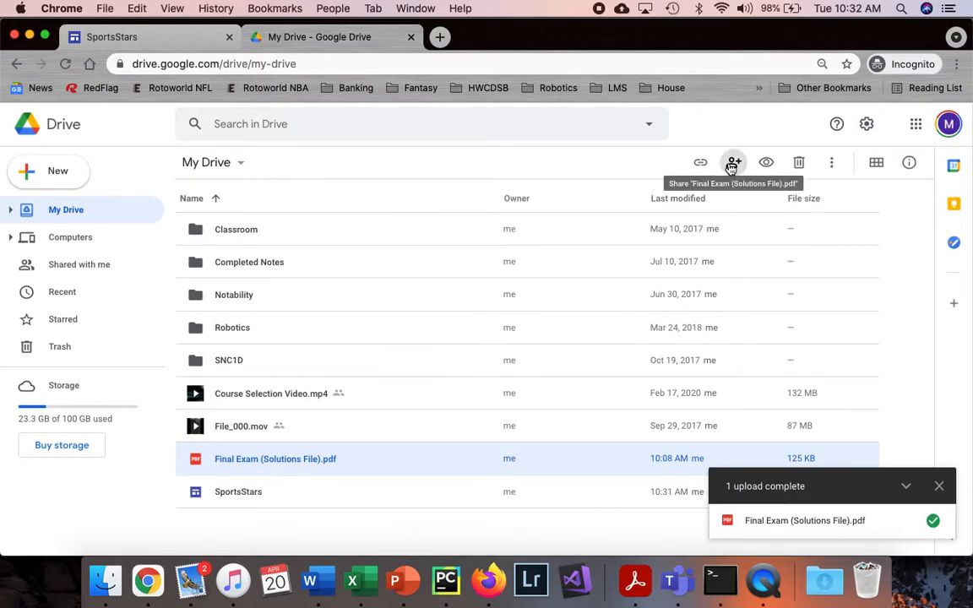
left_click(733, 164)
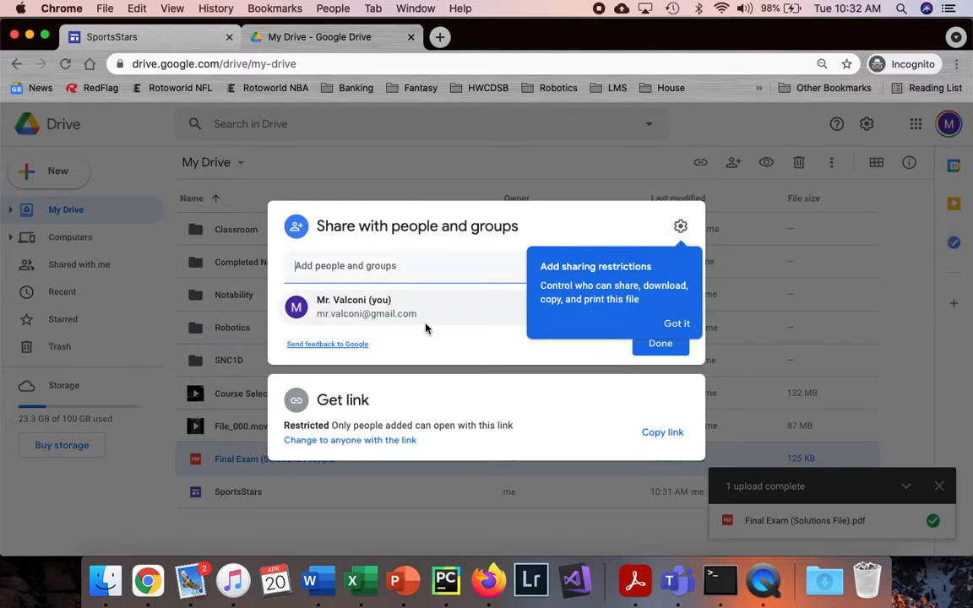
left_click(677, 326)
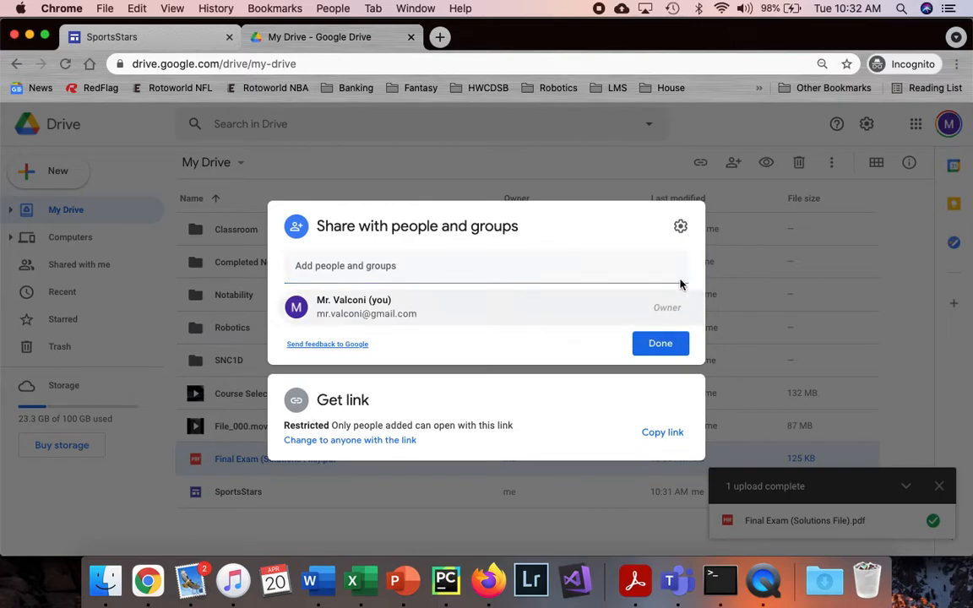
Review the PDF's people-sharing permissions, and set its link access to anyone with the link as Viewer.
left_click(682, 228)
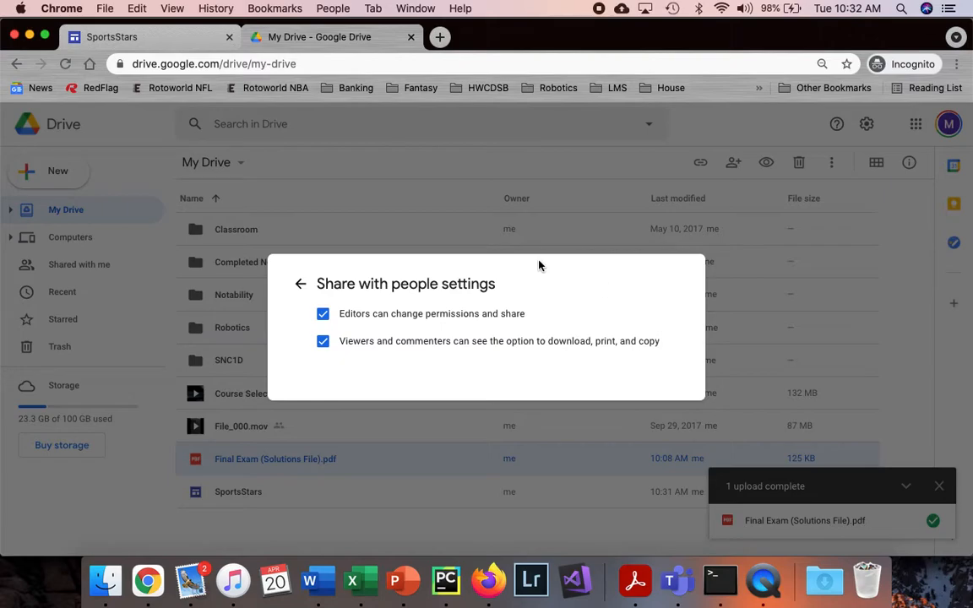
left_click(300, 284)
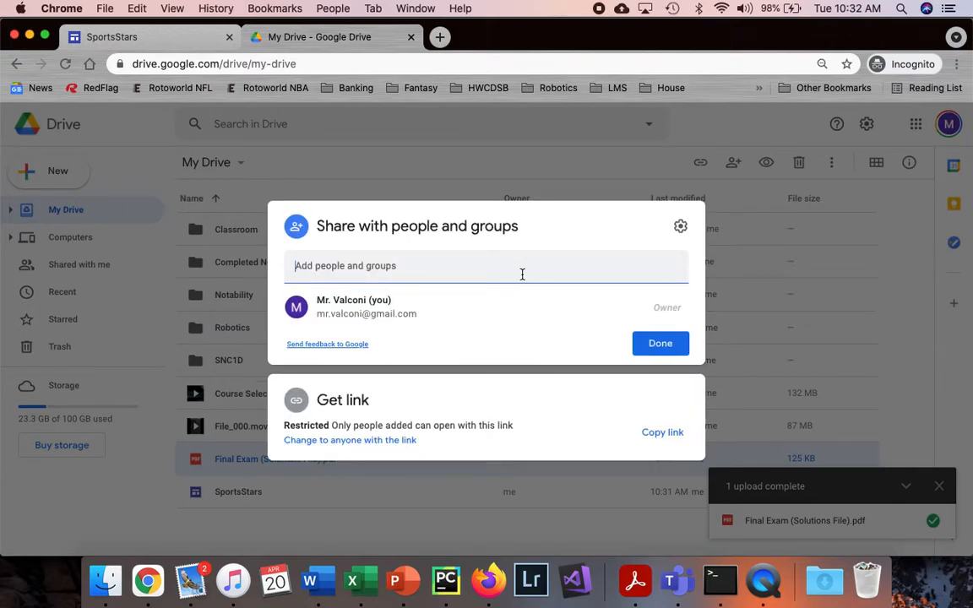
left_click(366, 442)
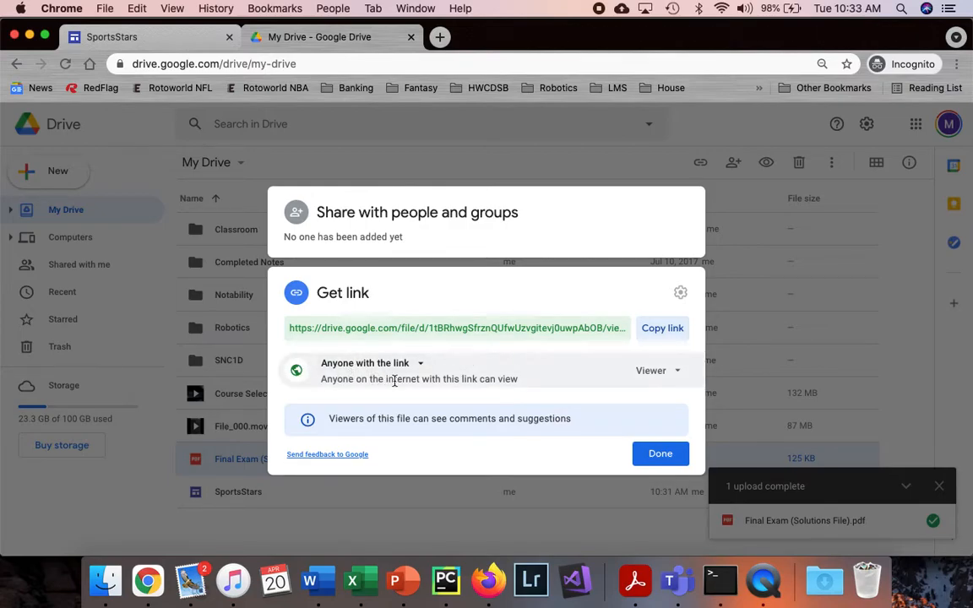
left_click(650, 462)
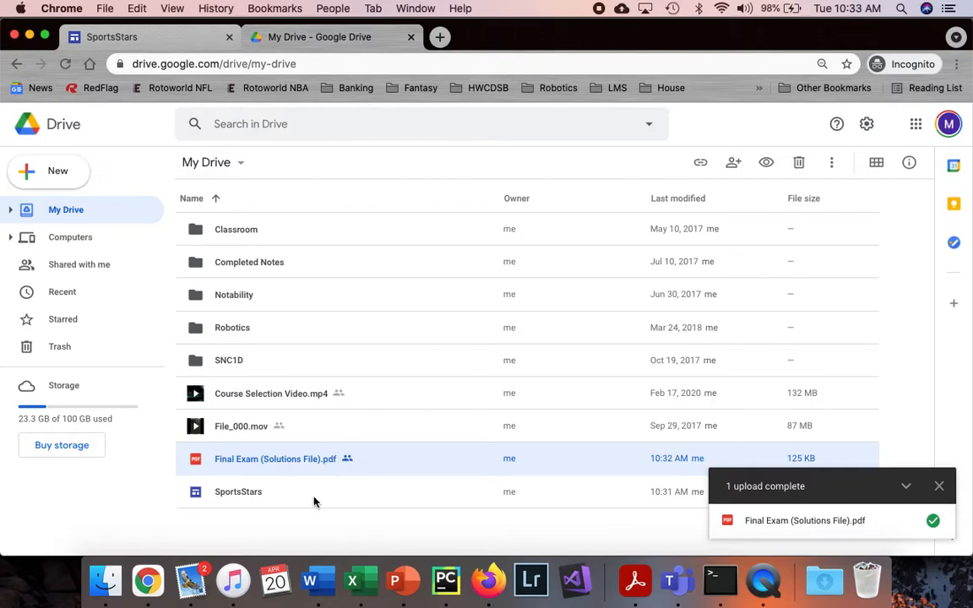
Return to the SportsStars site editor and publish the site's pending changes.
left_click(127, 33)
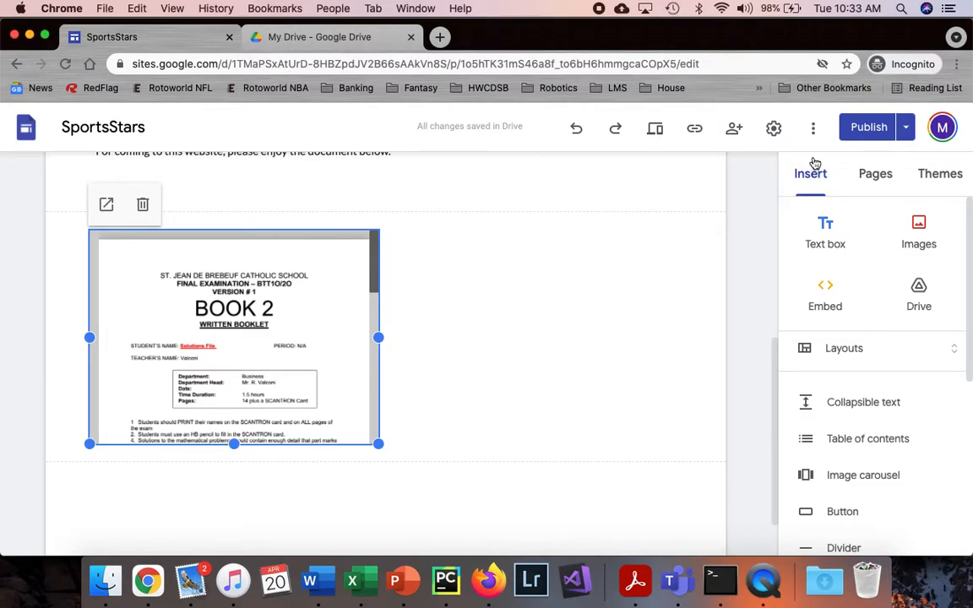
left_click(852, 138)
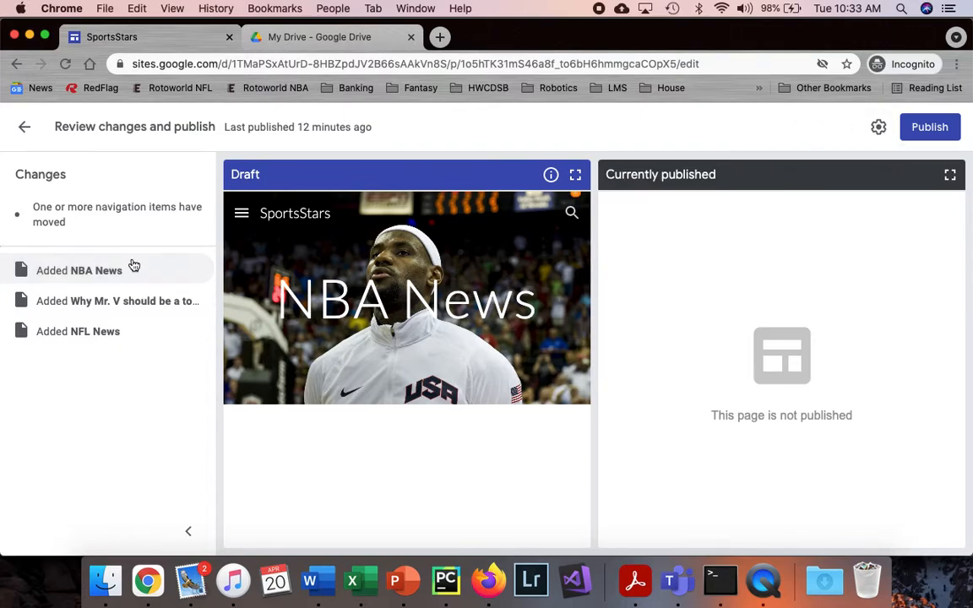
left_click(917, 125)
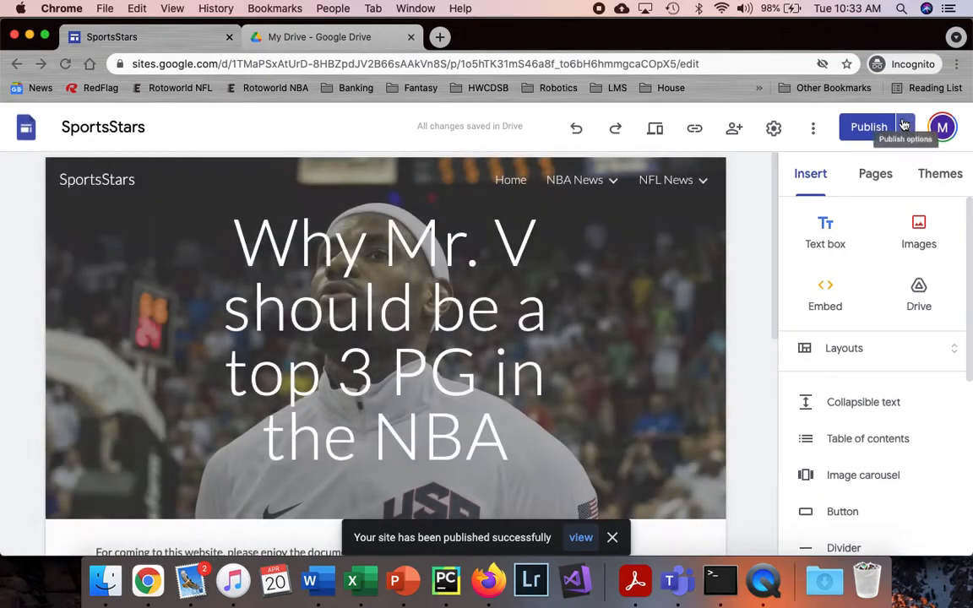
View the published "Why Mr. V should be a top 3 PG in the NBA" page and examine its embedded PDF.
mouse_move(693, 190)
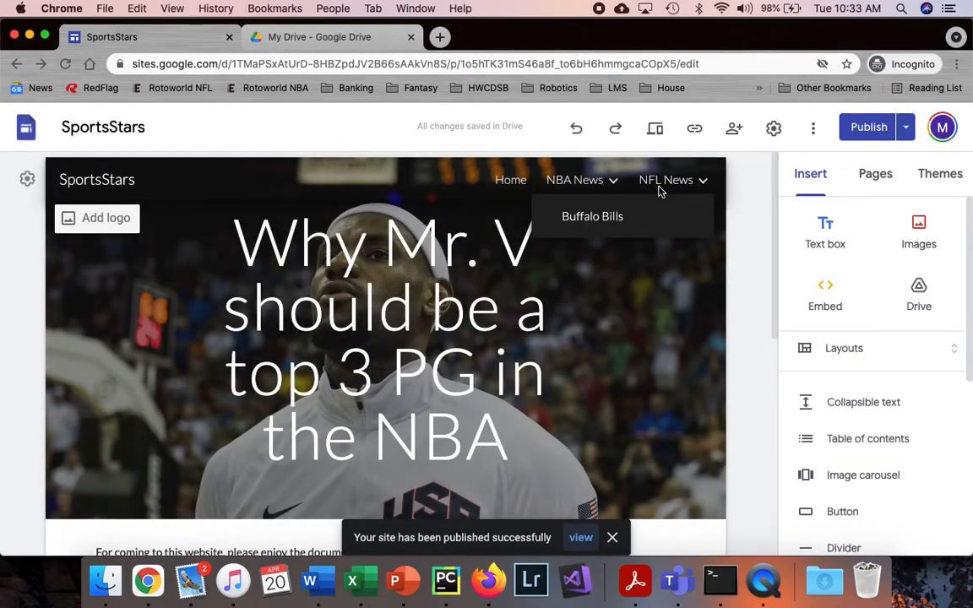
mouse_move(607, 183)
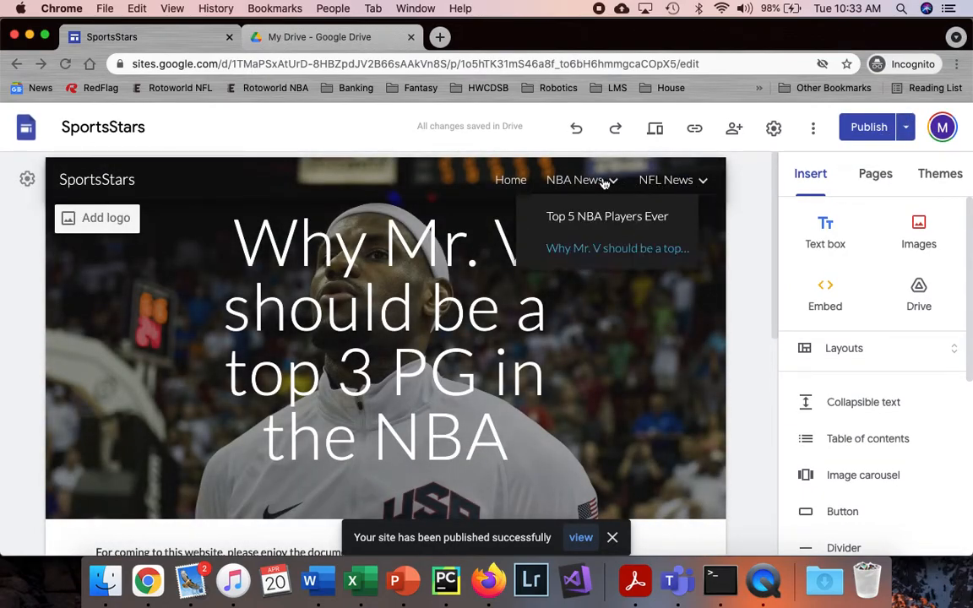
left_click(582, 537)
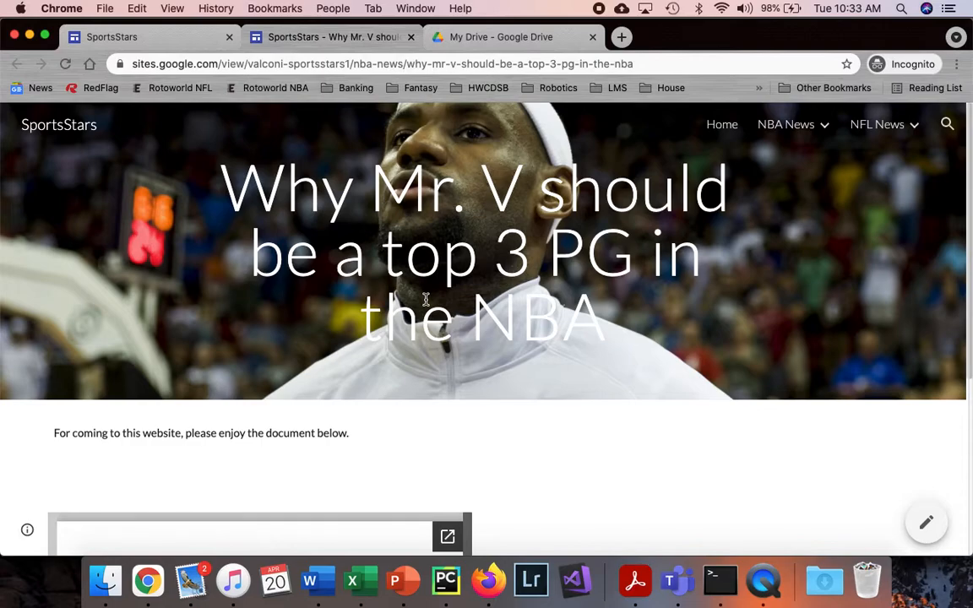
scroll(433, 293, "down", 5)
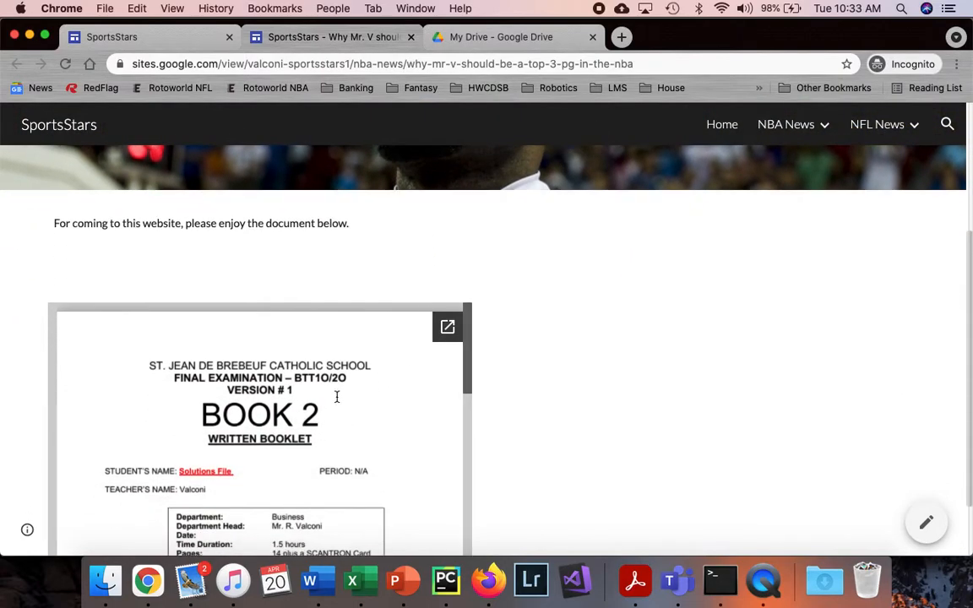
scroll(306, 407, "down", 5)
scroll(306, 407, "up", 5)
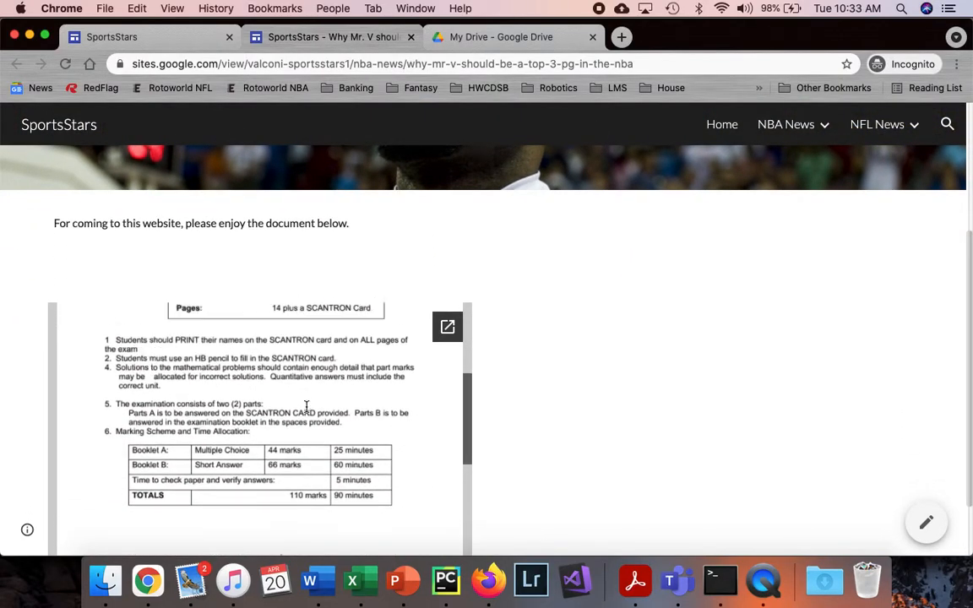
scroll(565, 271, "down", 2)
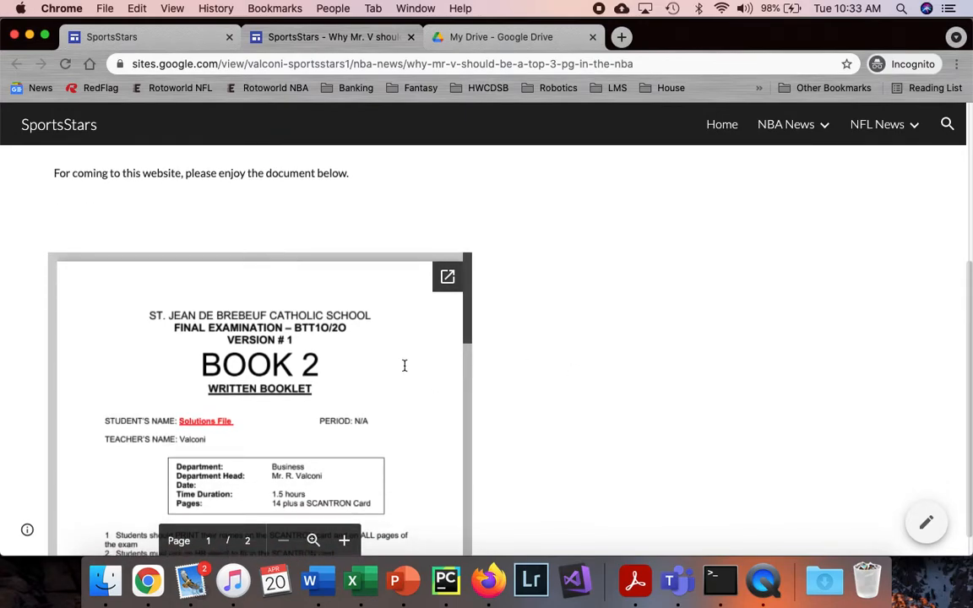
scroll(352, 306, "up", 3)
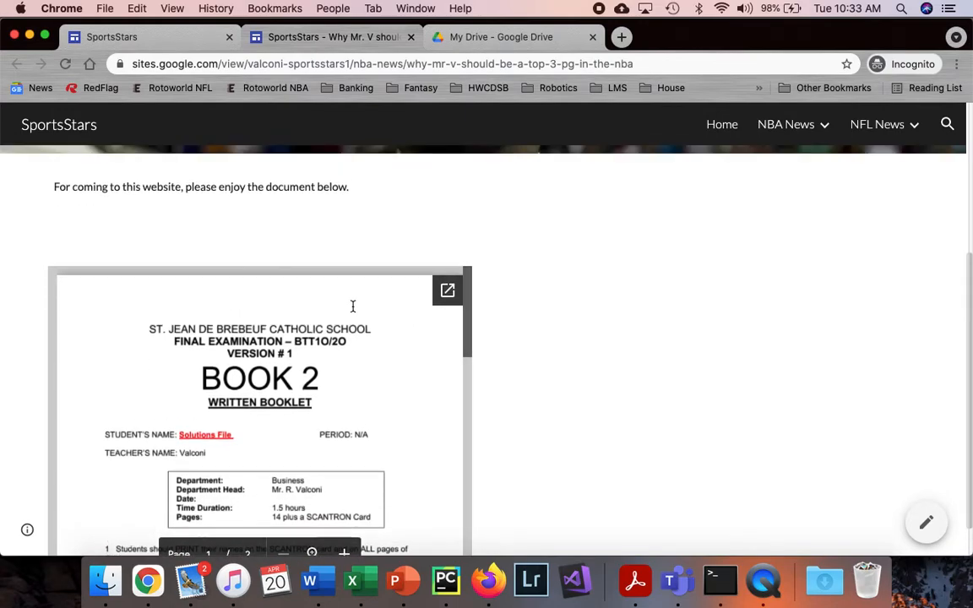
scroll(560, 270, "up", 1)
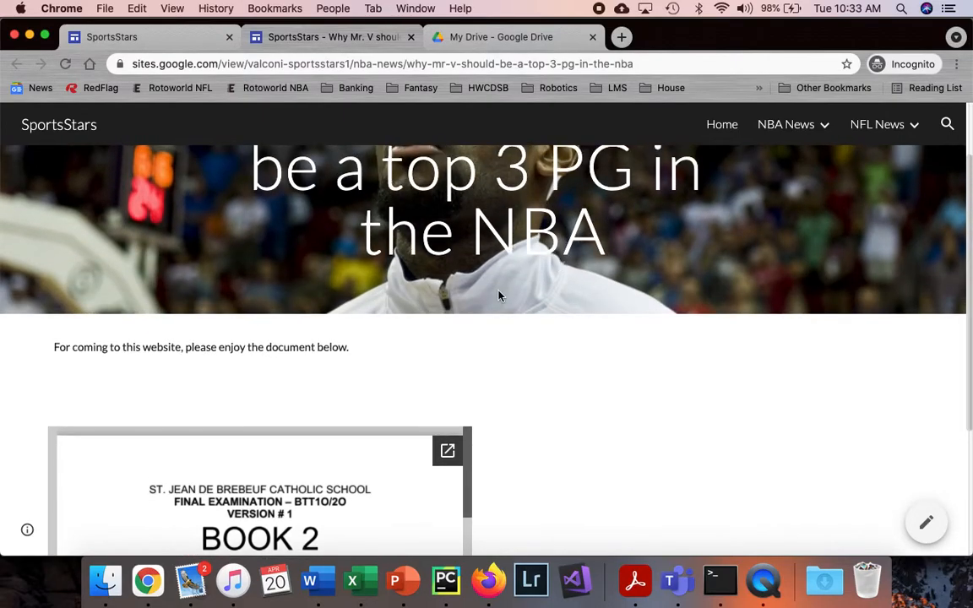
scroll(367, 317, "down", 1)
scroll(367, 317, "down", 3)
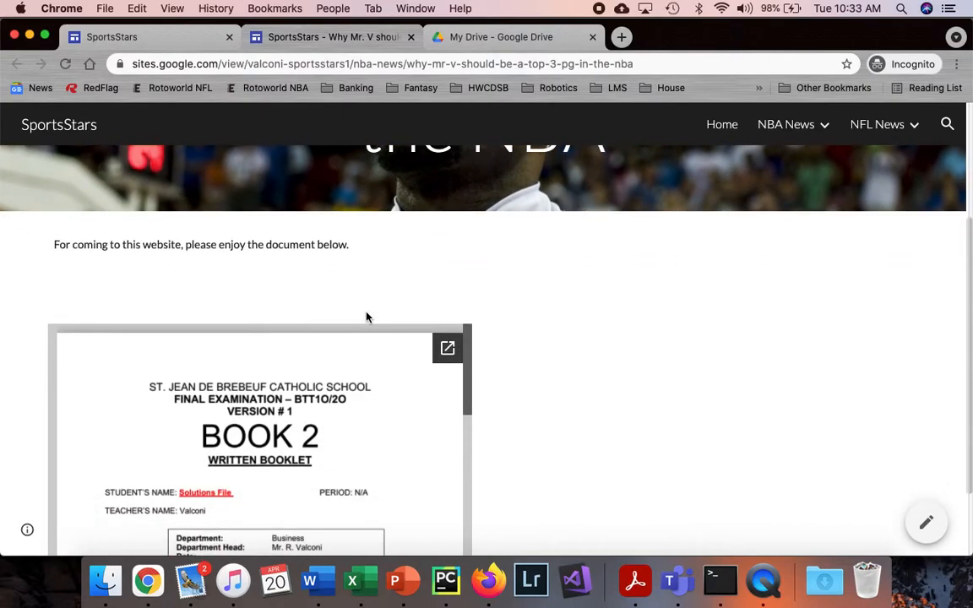
scroll(358, 386, "down", 5)
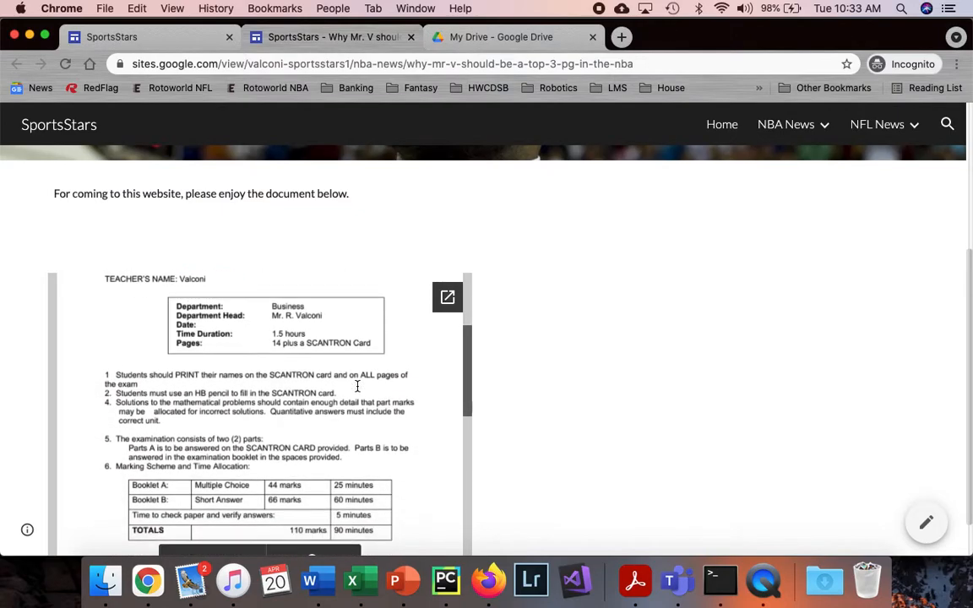
scroll(357, 386, "up", 5)
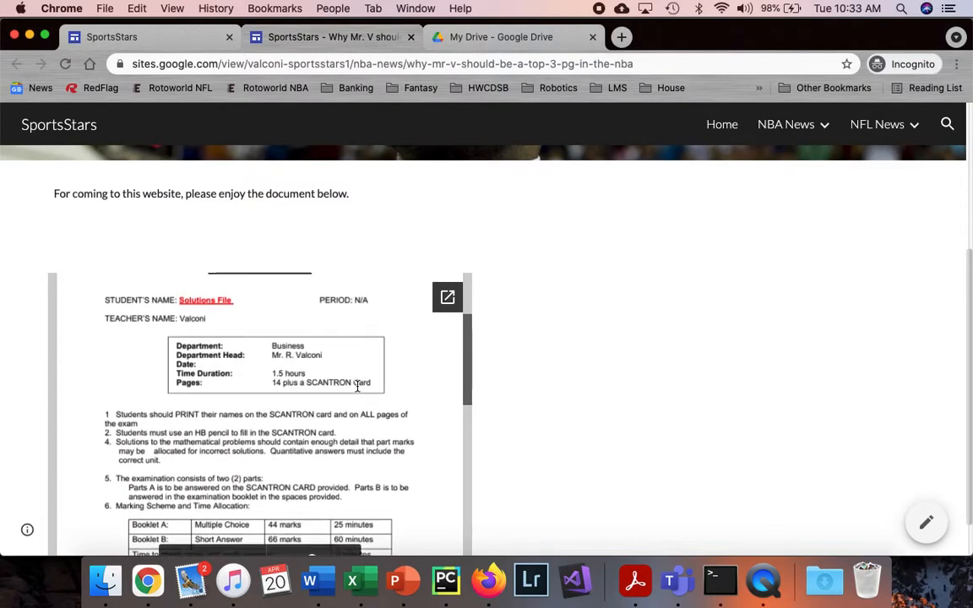
Open the embedded PDF in its own browser tab, look through its pages, and close that tab.
left_click(445, 298)
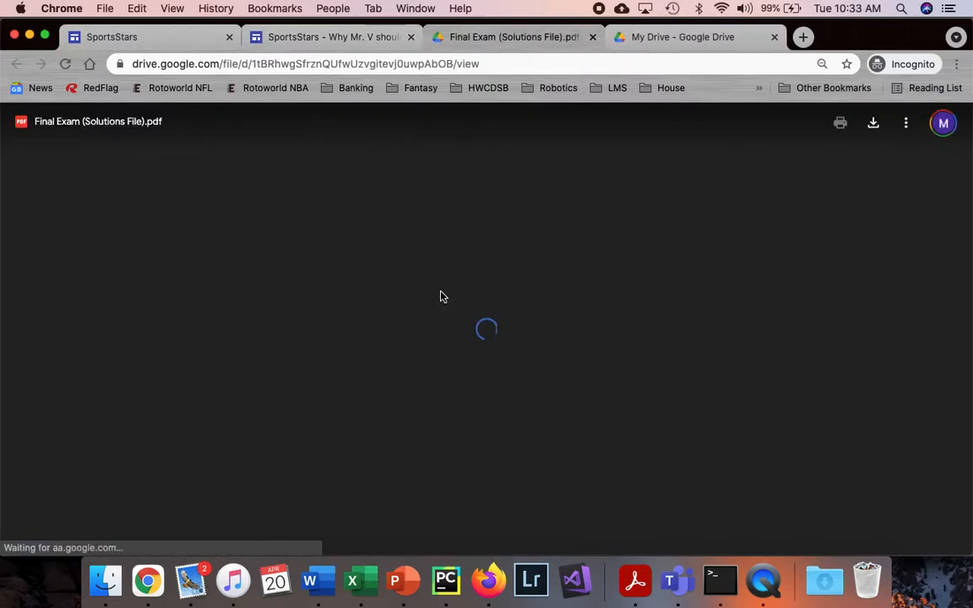
scroll(441, 292, "down", 5)
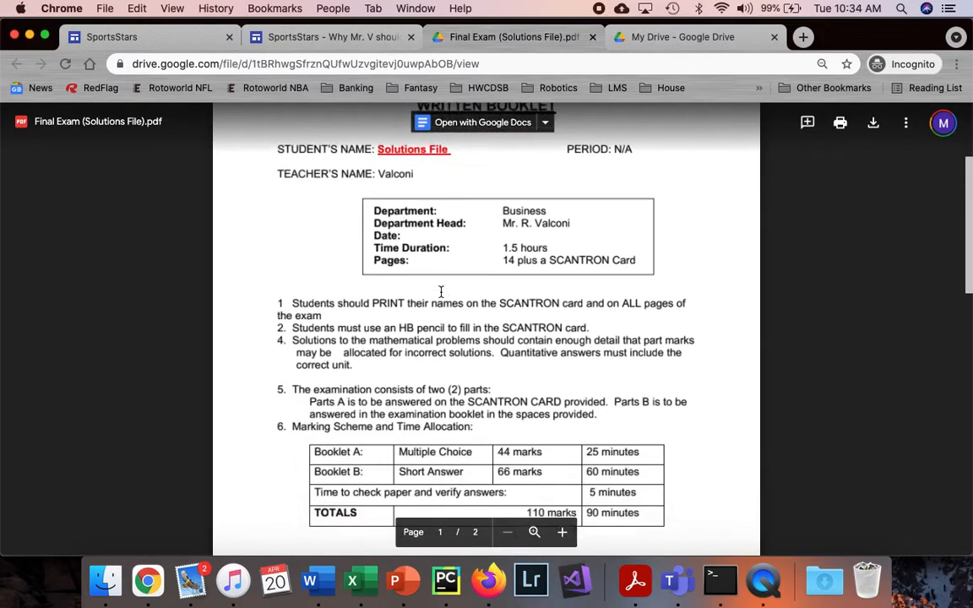
scroll(441, 291, "down", 4)
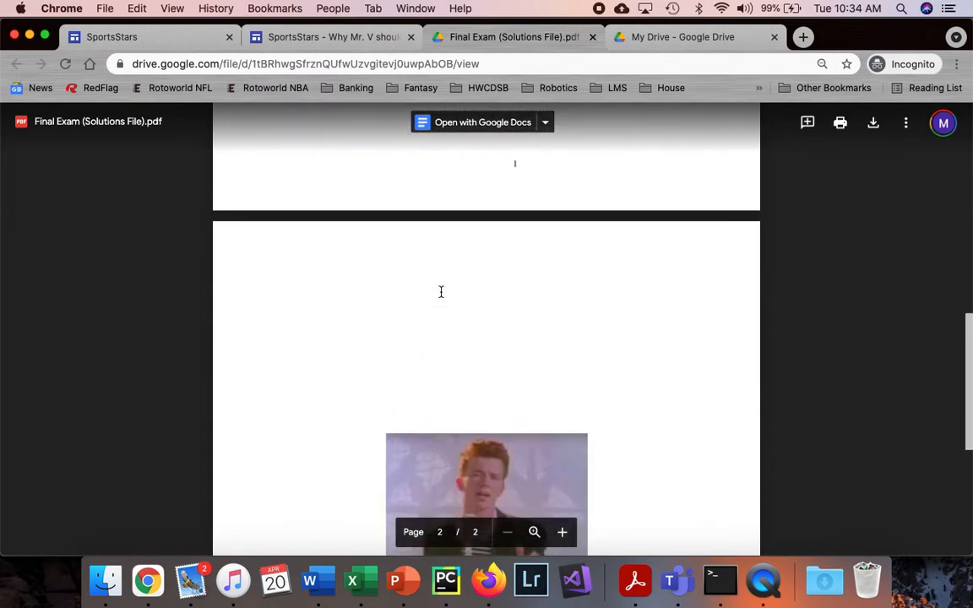
scroll(441, 292, "up", 6)
scroll(441, 292, "up", 2)
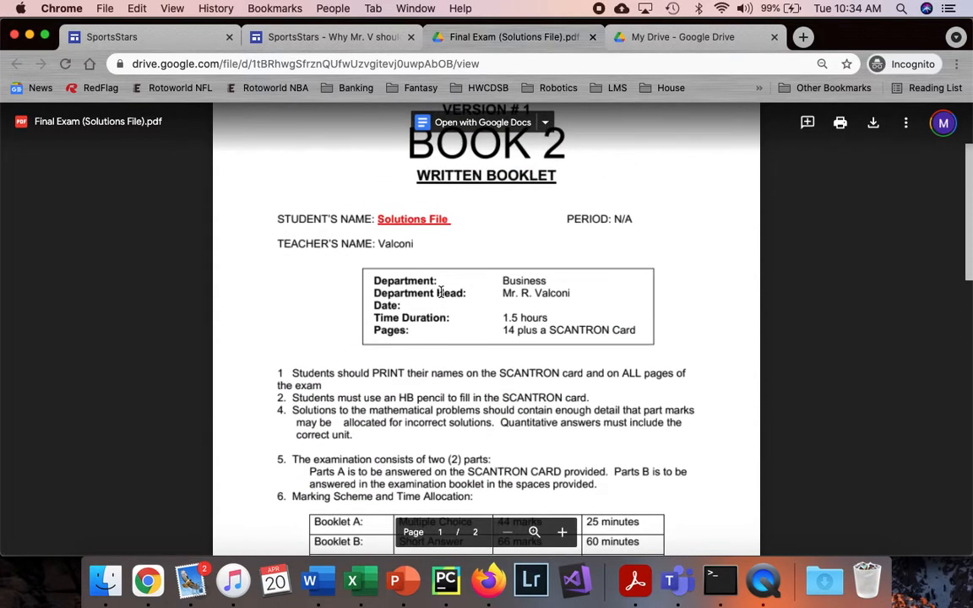
scroll(441, 292, "up", 2)
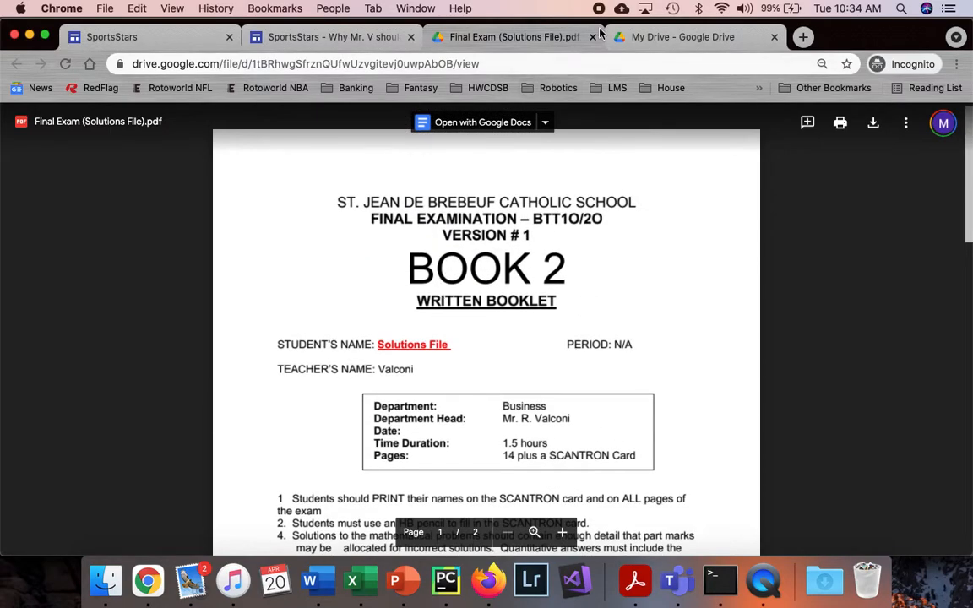
left_click(594, 37)
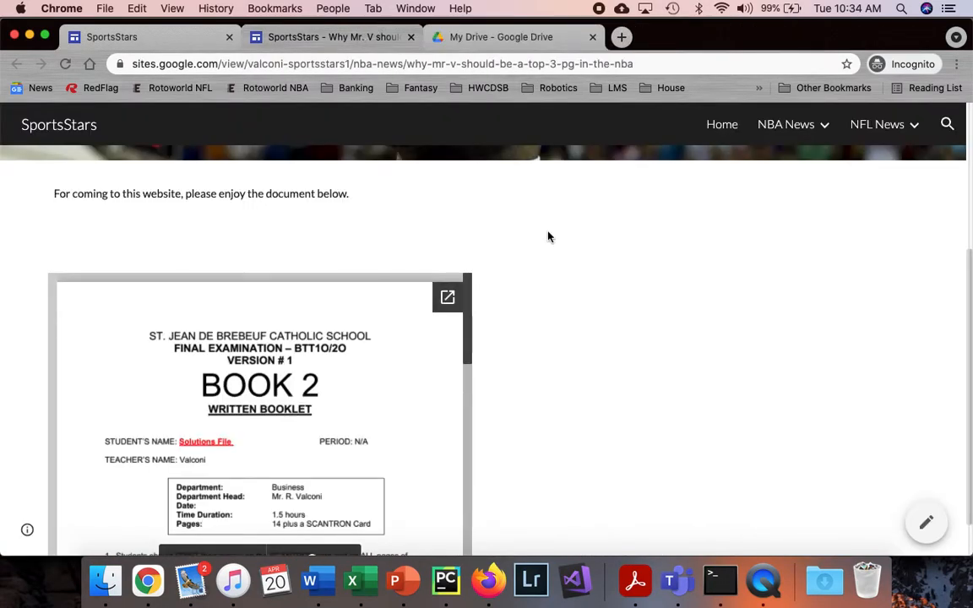
Return to My Drive, review the link access of "Final Exam (Solutions File).pdf" in its sharing settings, and close them.
scroll(500, 263, "up", 2)
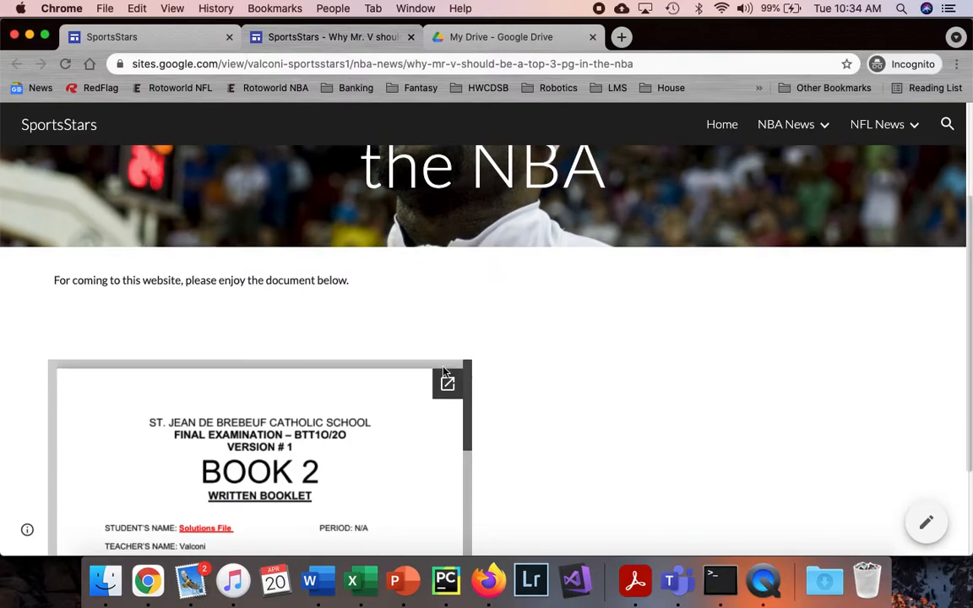
left_click(509, 39)
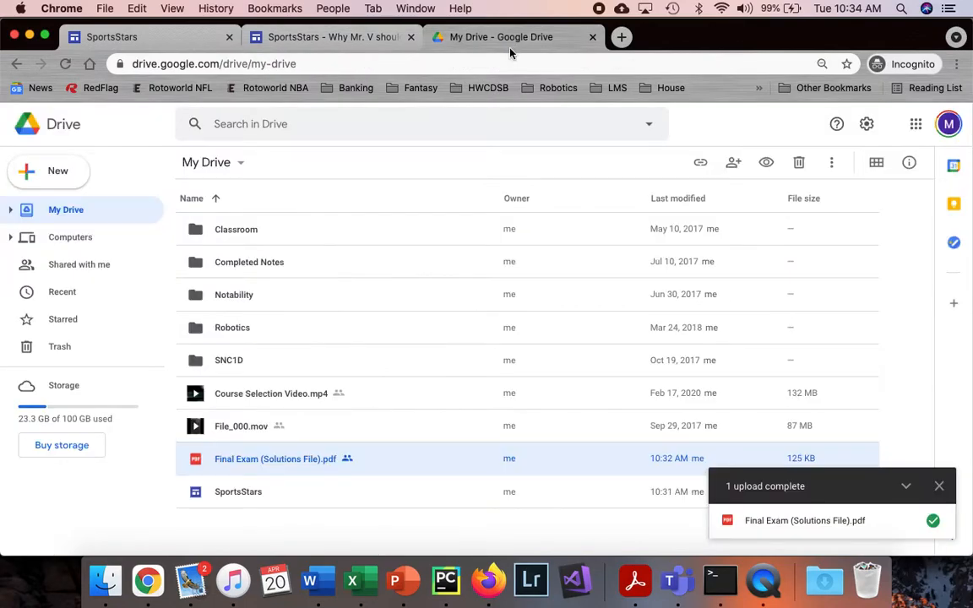
right_click(425, 463)
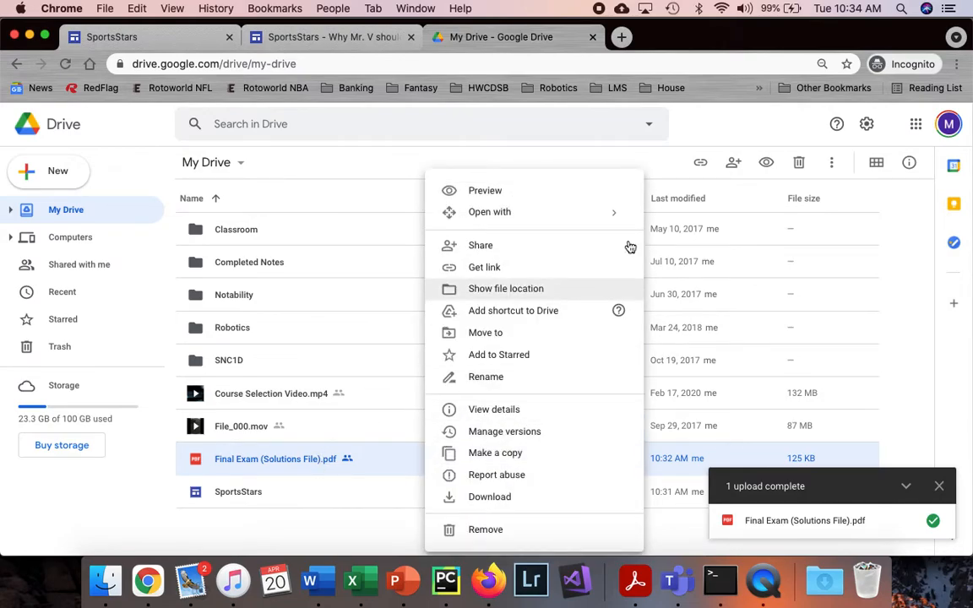
left_click(737, 166)
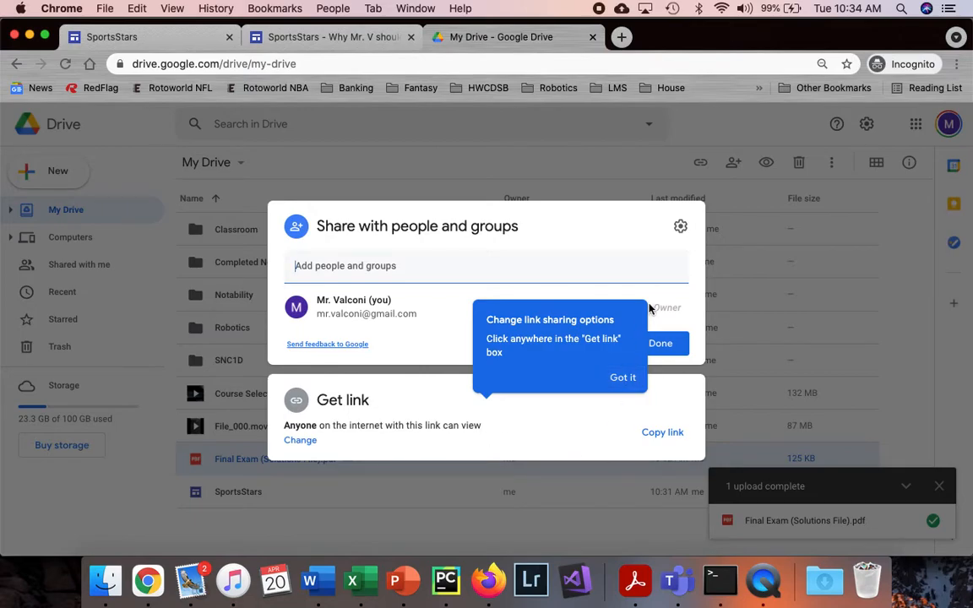
left_click(761, 205)
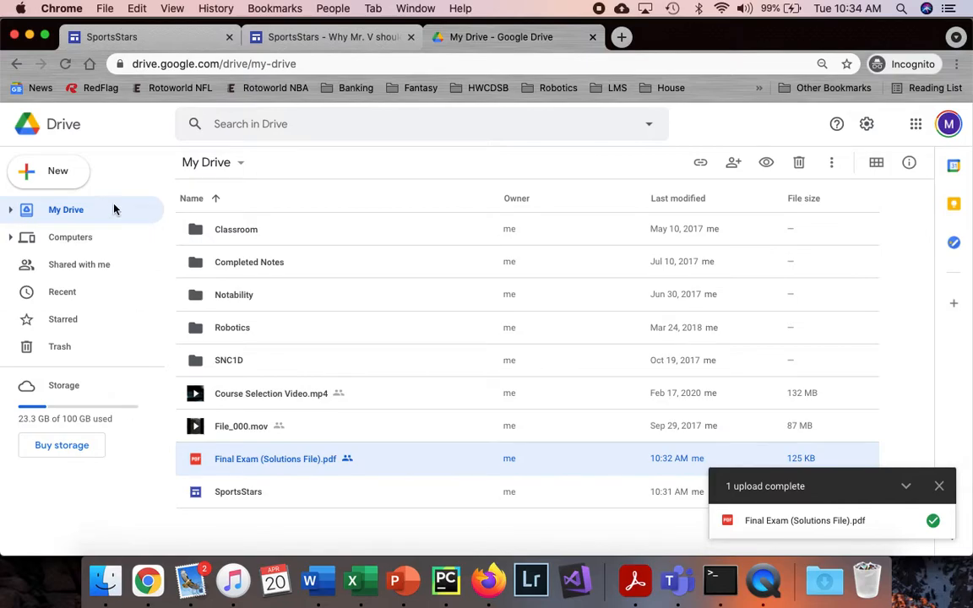
Upload the file "Welcome to the Cloud.pdf" from the computer to My Drive.
left_click(72, 174)
left_click(91, 212)
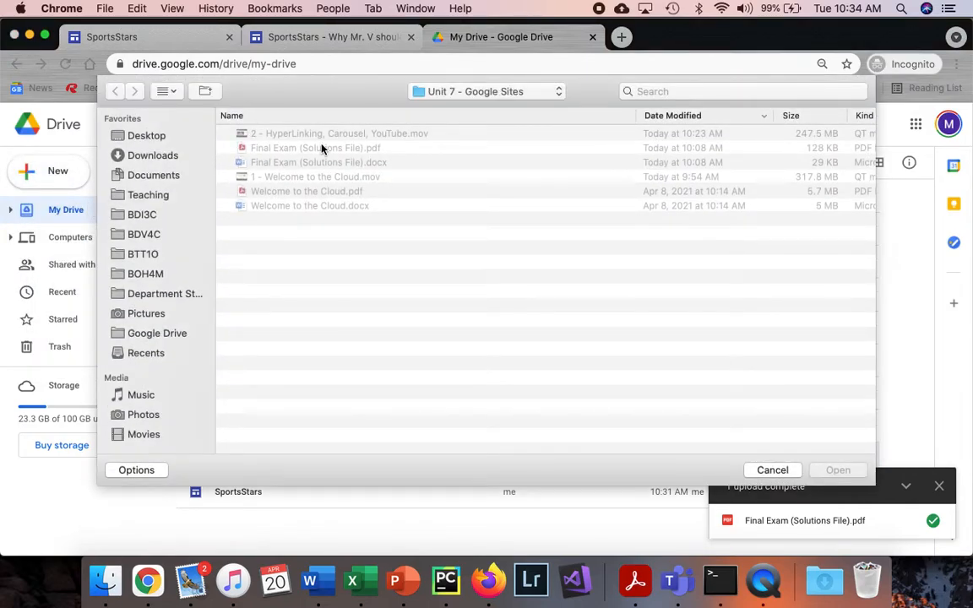
left_click(330, 192)
left_click(837, 470)
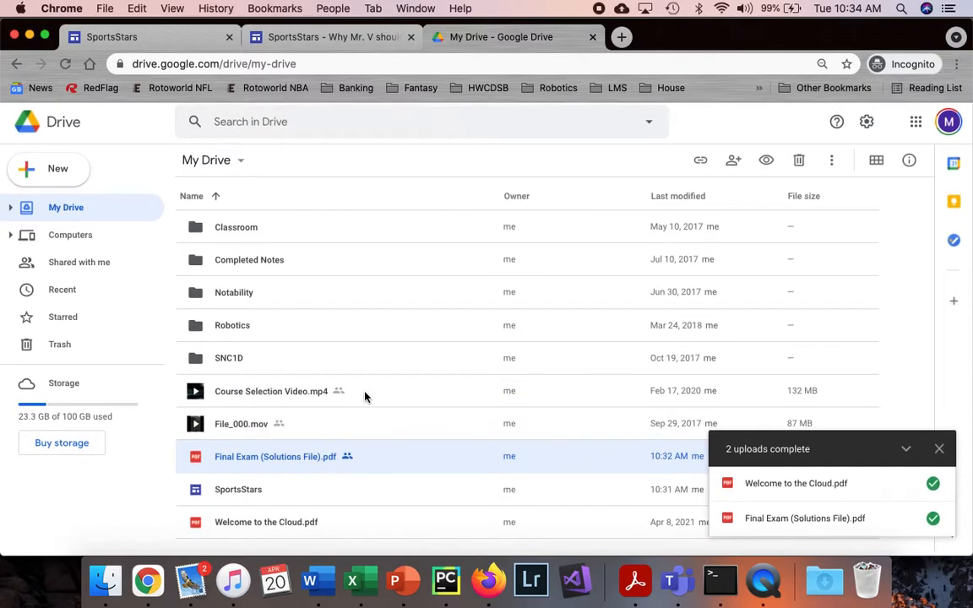
Share "Welcome to the Cloud.pdf" with anyone with the link as Viewer, copy its link, and close the sharing settings.
left_click(326, 528)
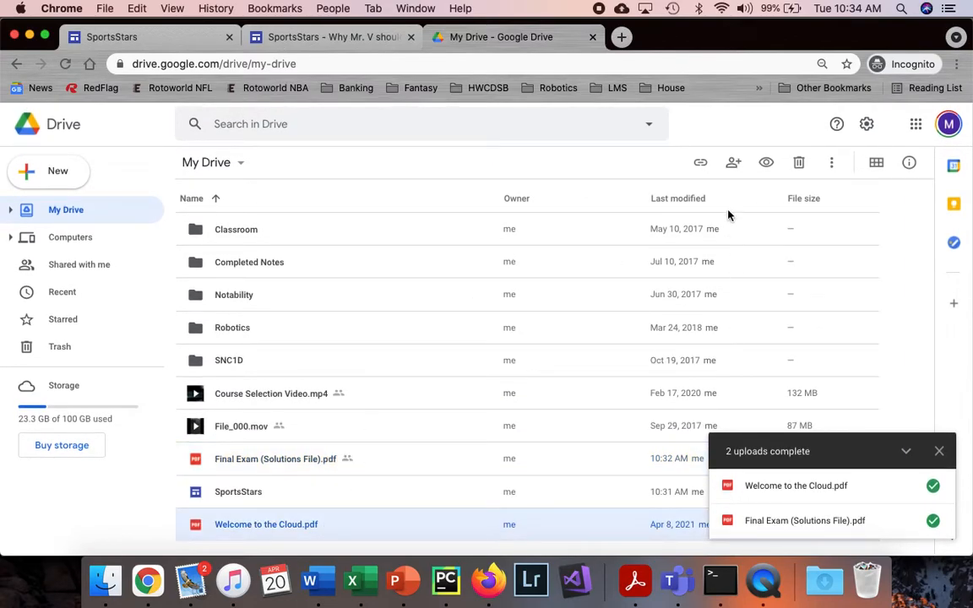
left_click(703, 165)
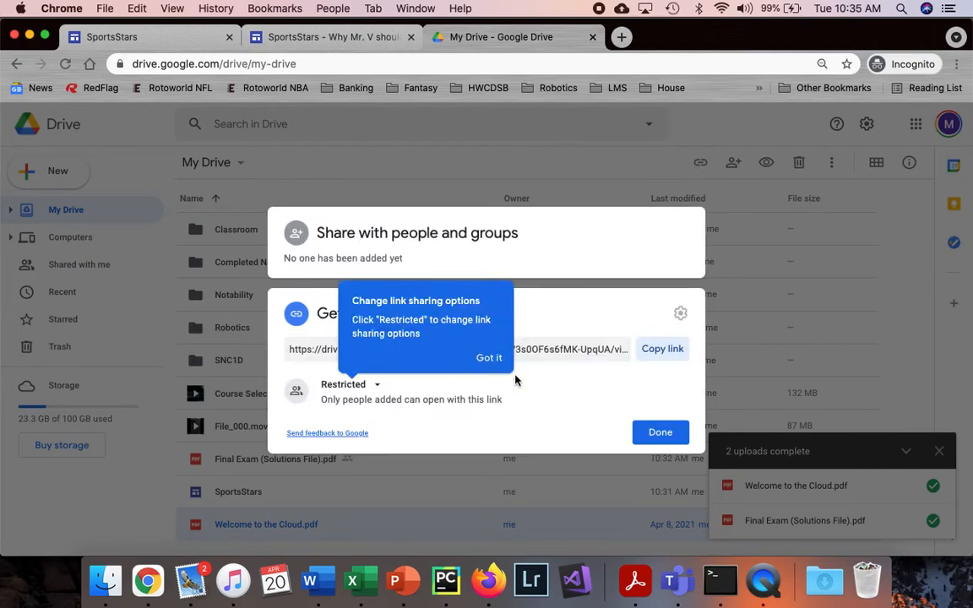
left_click(489, 359)
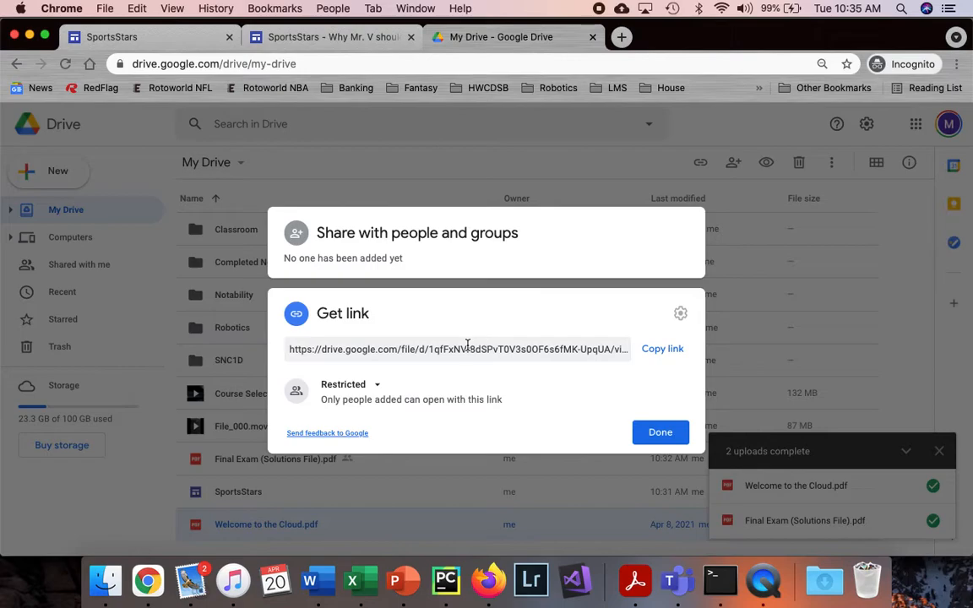
left_click(378, 388)
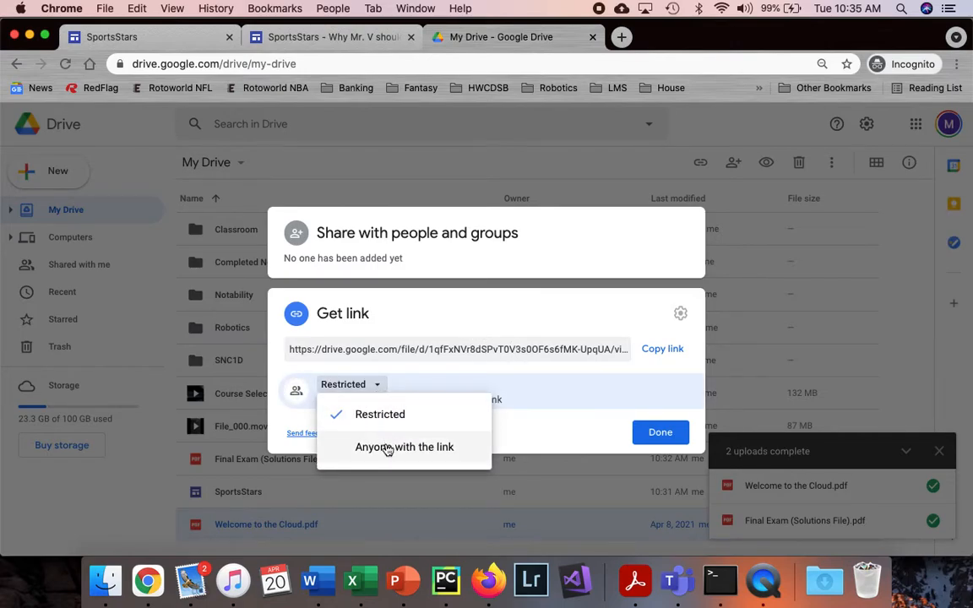
left_click(387, 450)
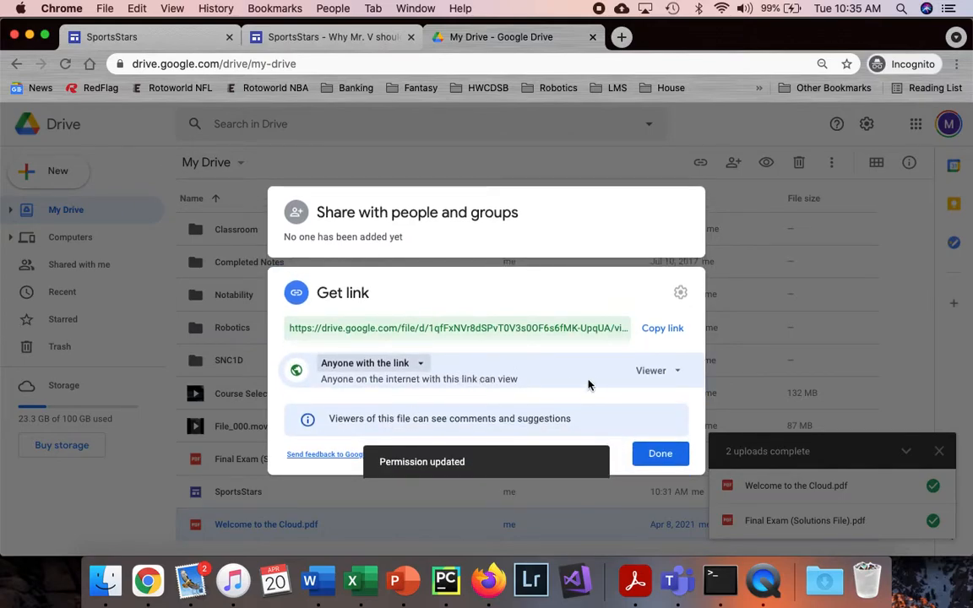
left_click(664, 336)
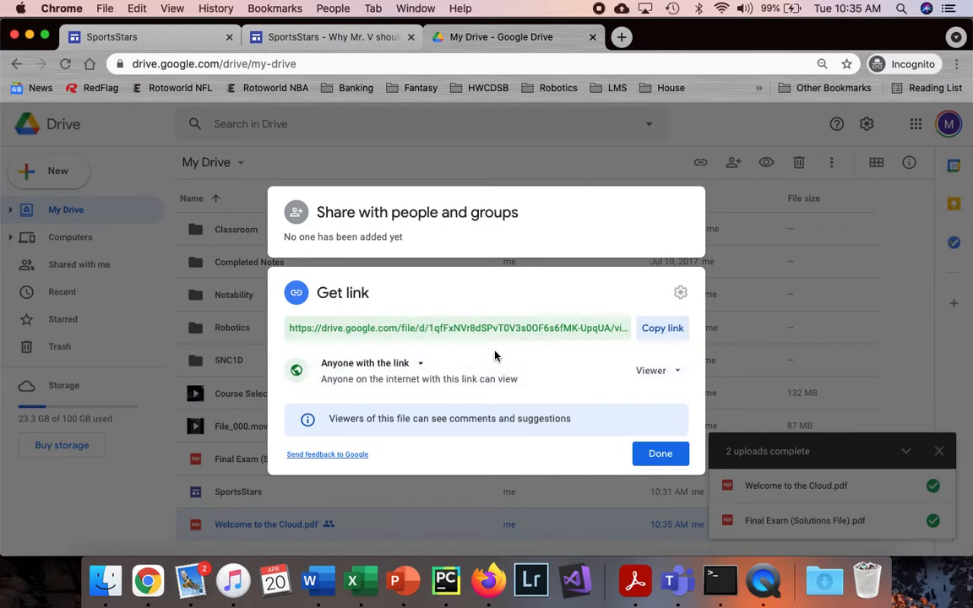
left_click(661, 338)
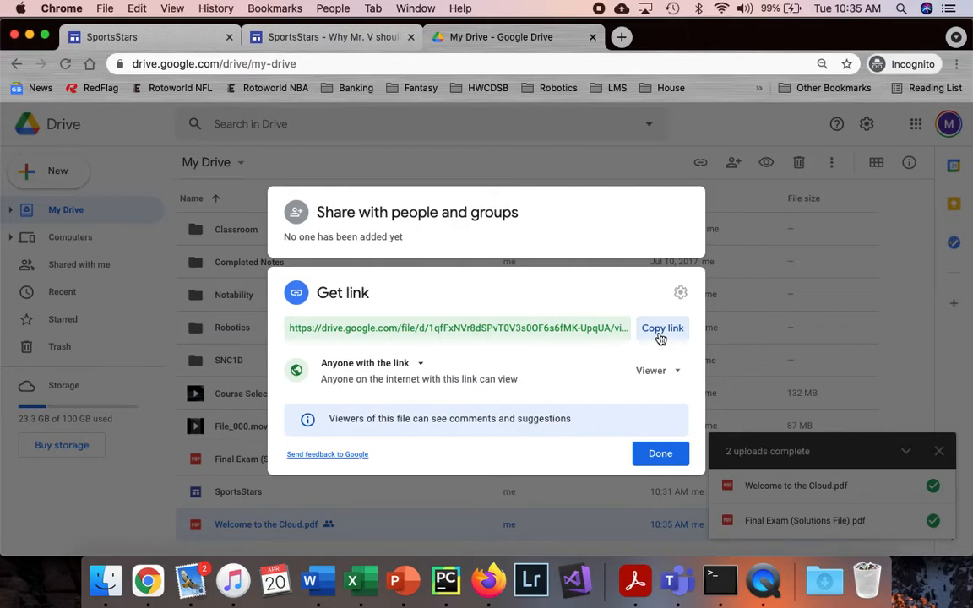
left_click(657, 457)
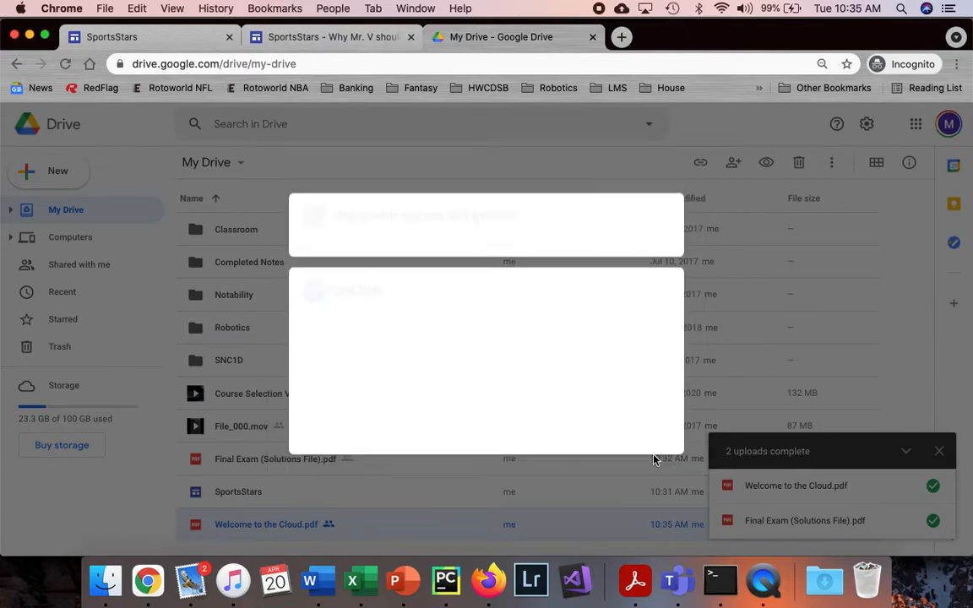
Return to the SportsStars site editor and add the line "Or check out this other document!" under the sentence above the embedded PDF.
left_click(372, 38)
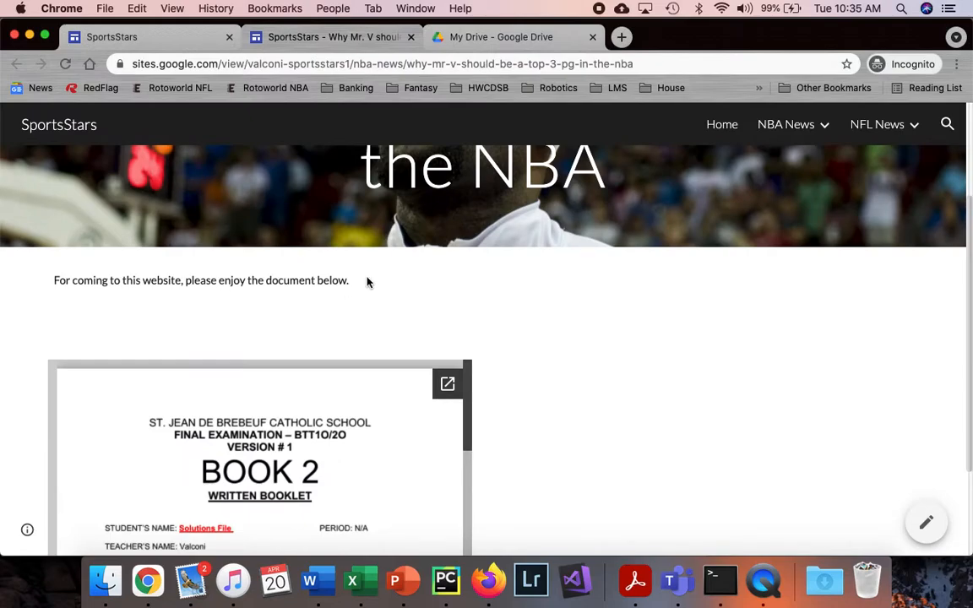
left_click(180, 36)
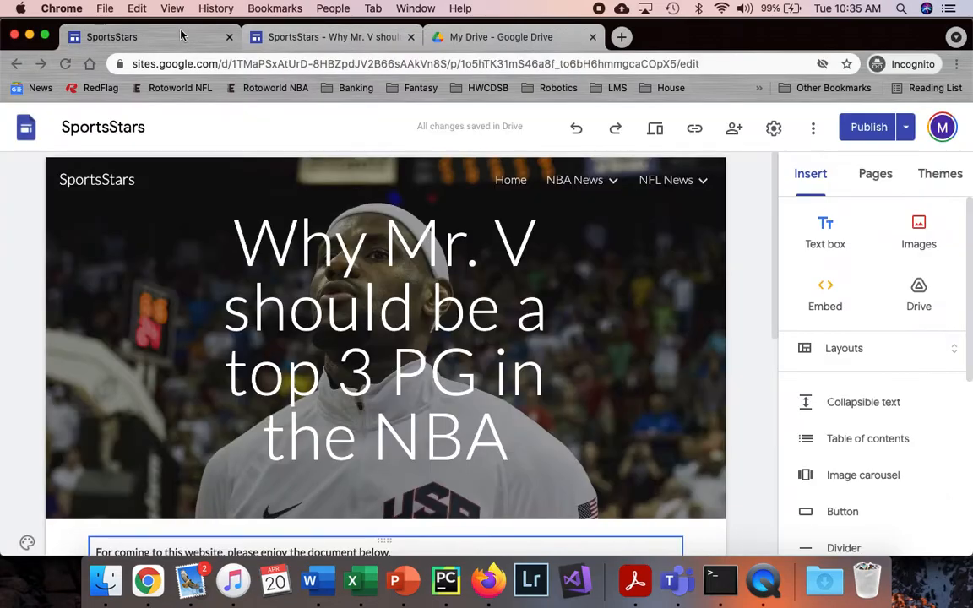
scroll(383, 250, "down", 5)
left_click(303, 378)
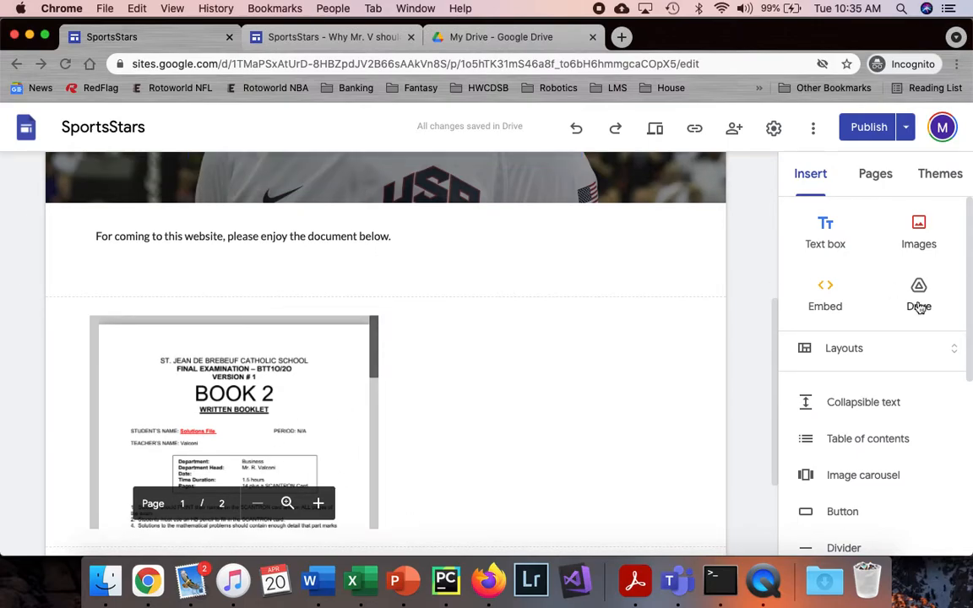
left_click(360, 237)
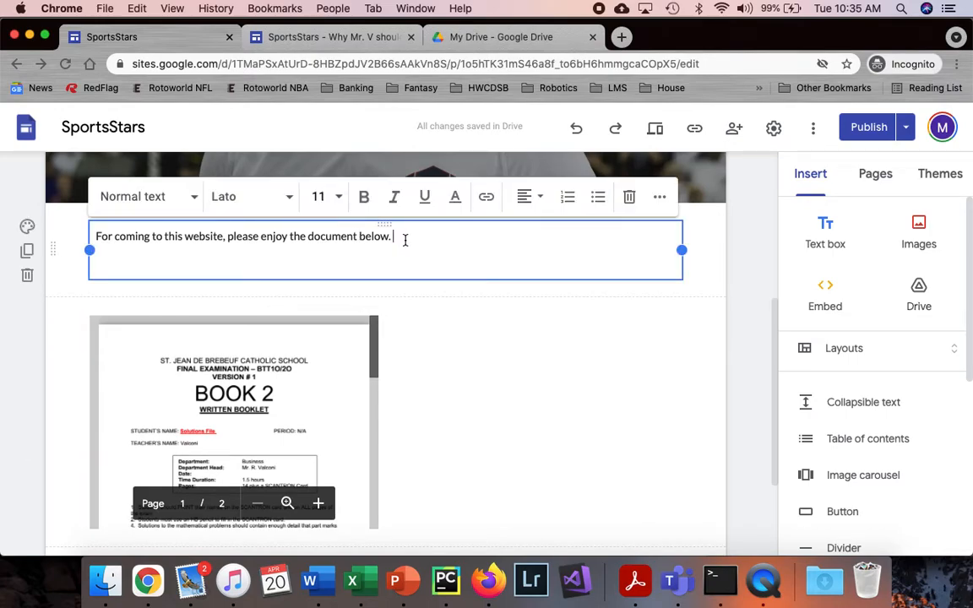
key("Return")
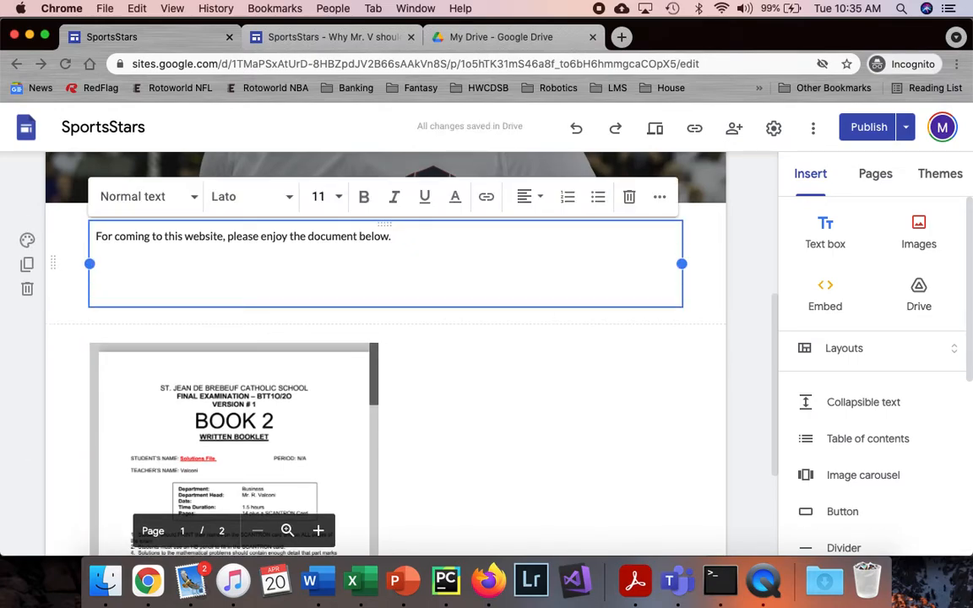
key("super+v")
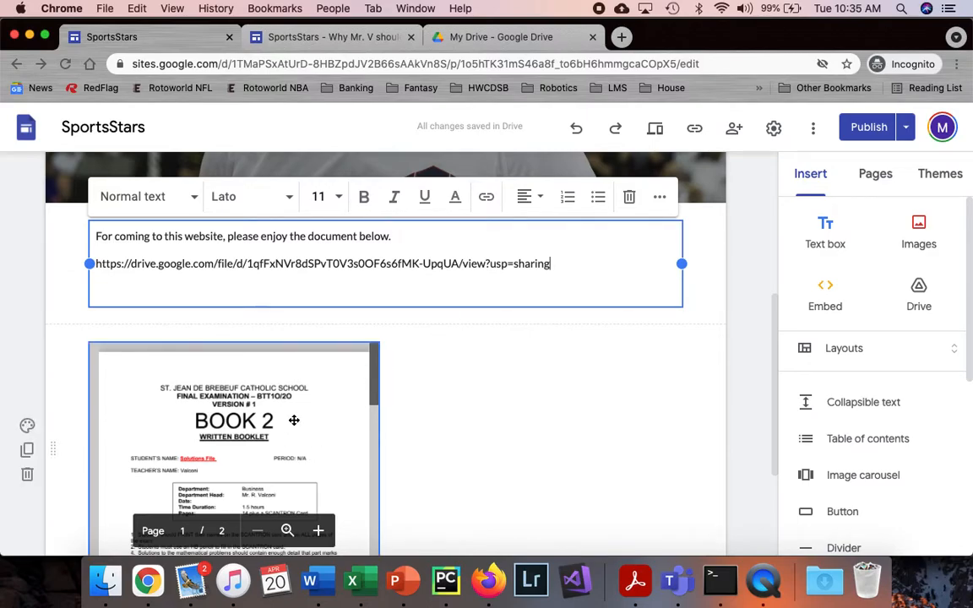
key("super+z")
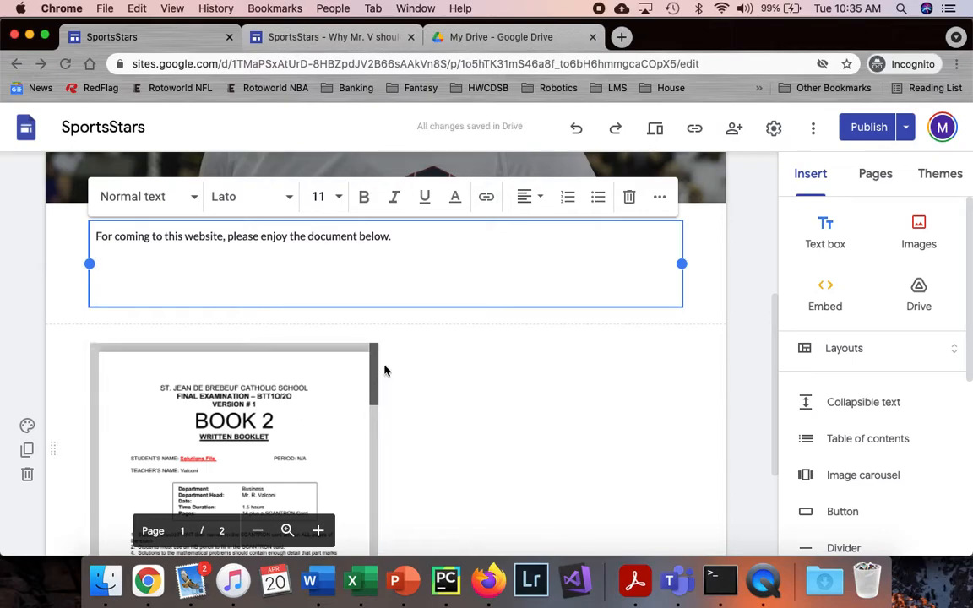
type("Or ch")
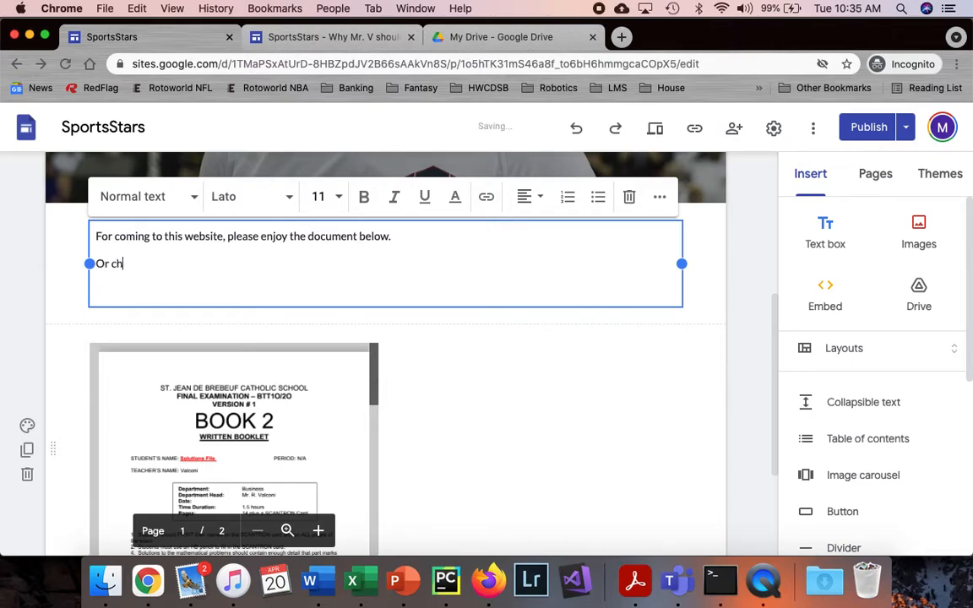
type("eck out this ot")
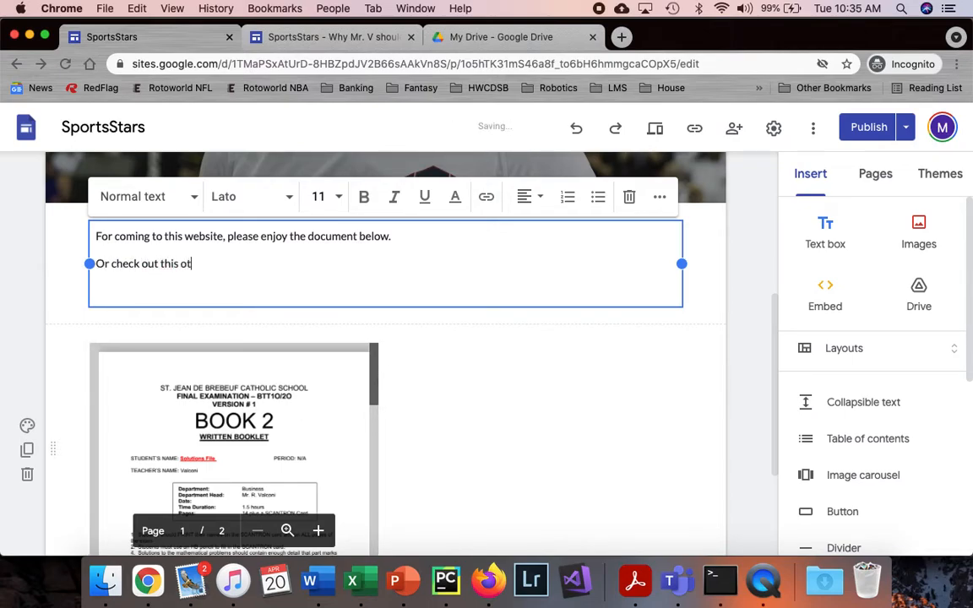
type("her document!")
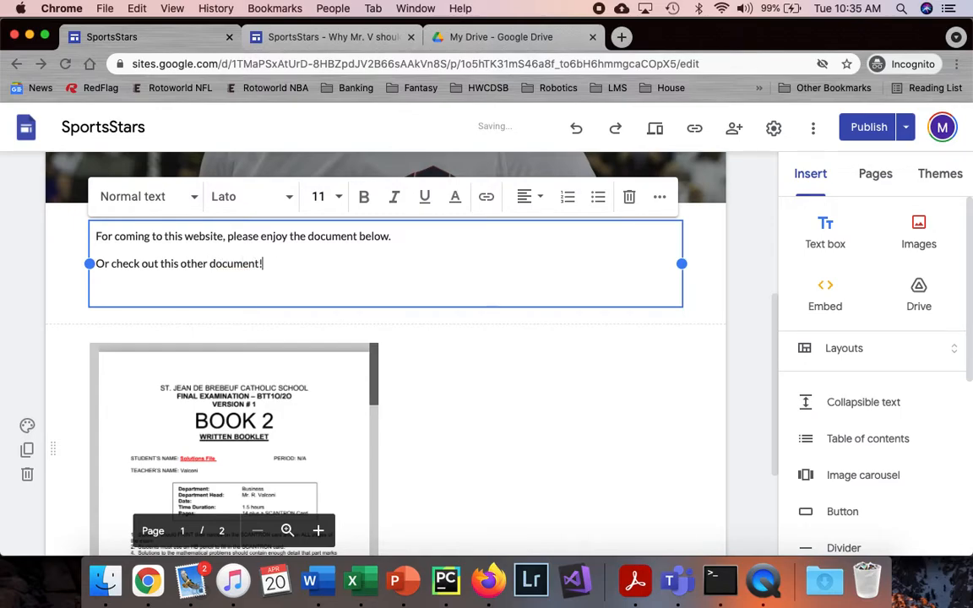
Hyperlink the word "document" in the new line to the copied Drive link of "Welcome to the Cloud.pdf".
double_click(243, 263)
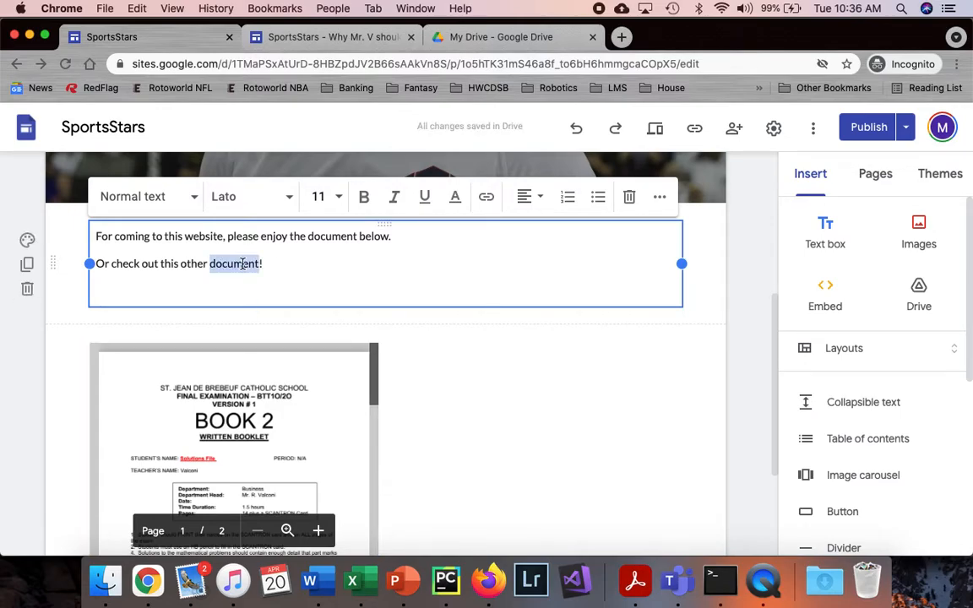
left_click(487, 196)
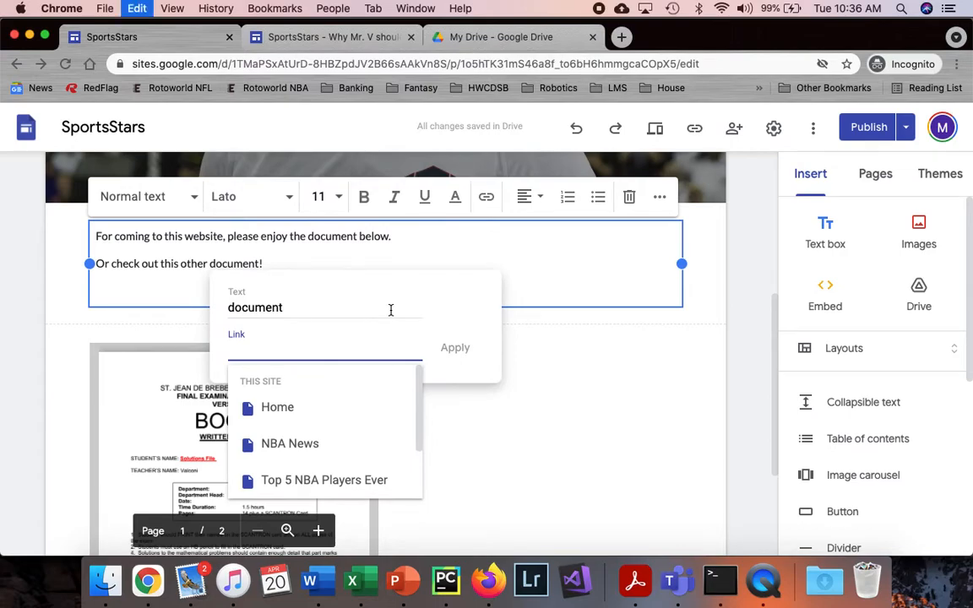
key("cmd+v")
left_click(459, 347)
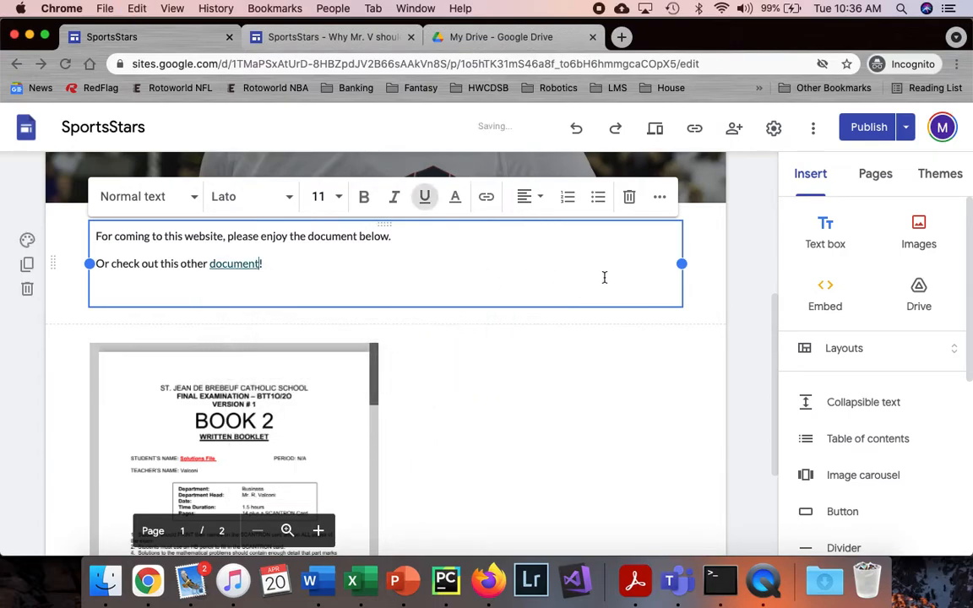
left_click(732, 282)
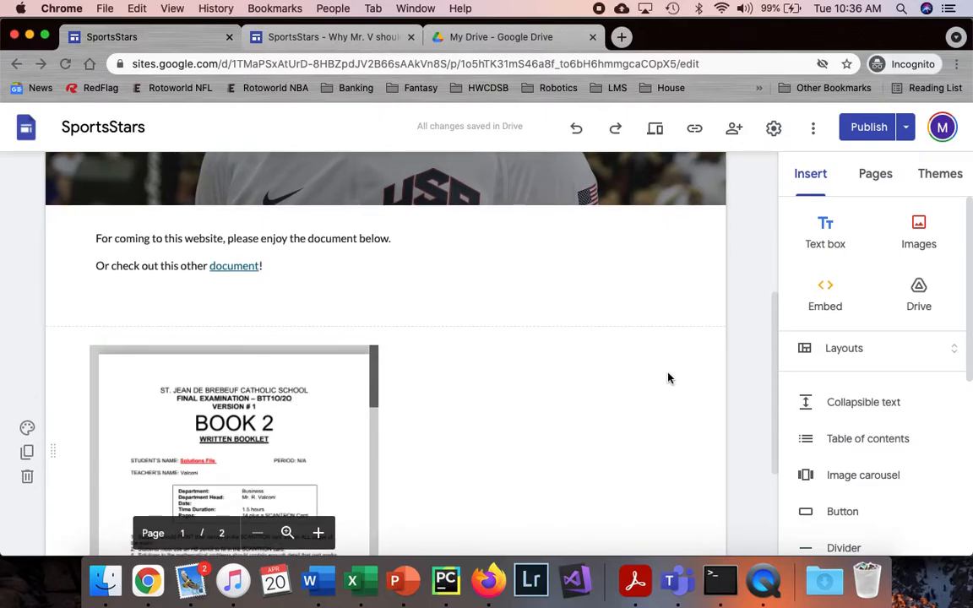
scroll(746, 307, "down", 2)
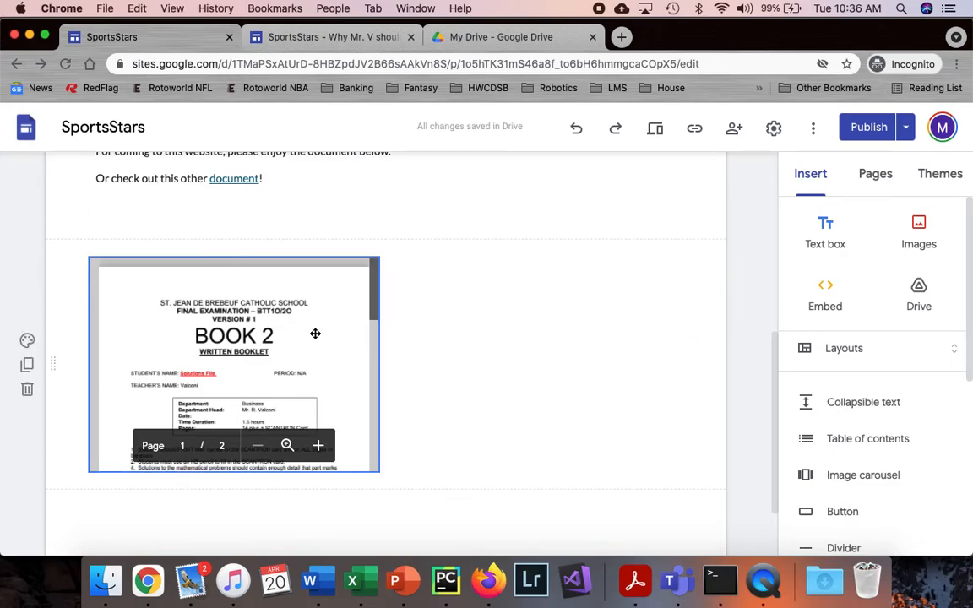
scroll(315, 334, "up", 1)
left_click(501, 36)
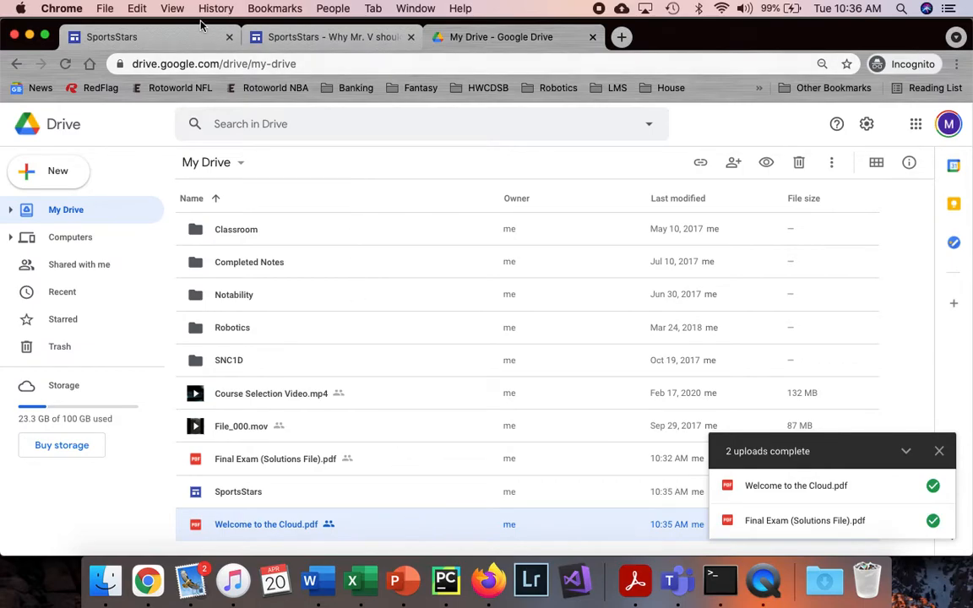
left_click(142, 34)
Open the Home page for editing and set the site's navigation mode to Side.
scroll(311, 308, "up", 2)
scroll(311, 307, "up", 5)
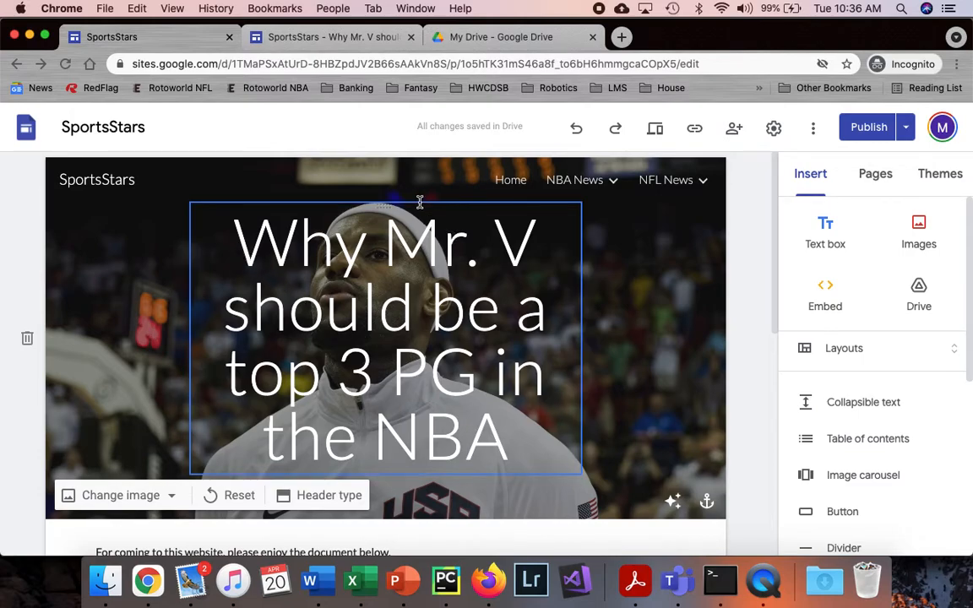
left_click(497, 183)
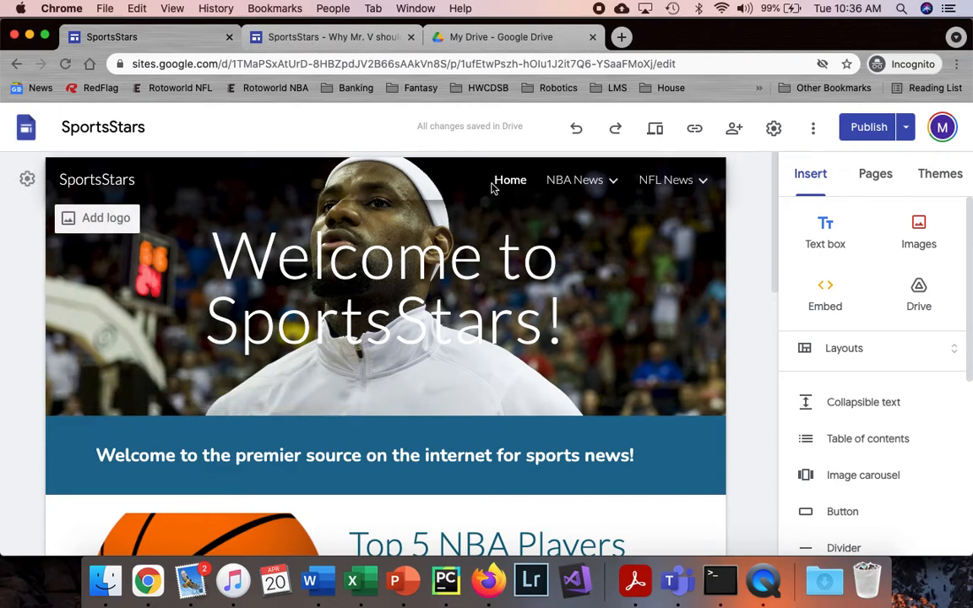
mouse_move(674, 181)
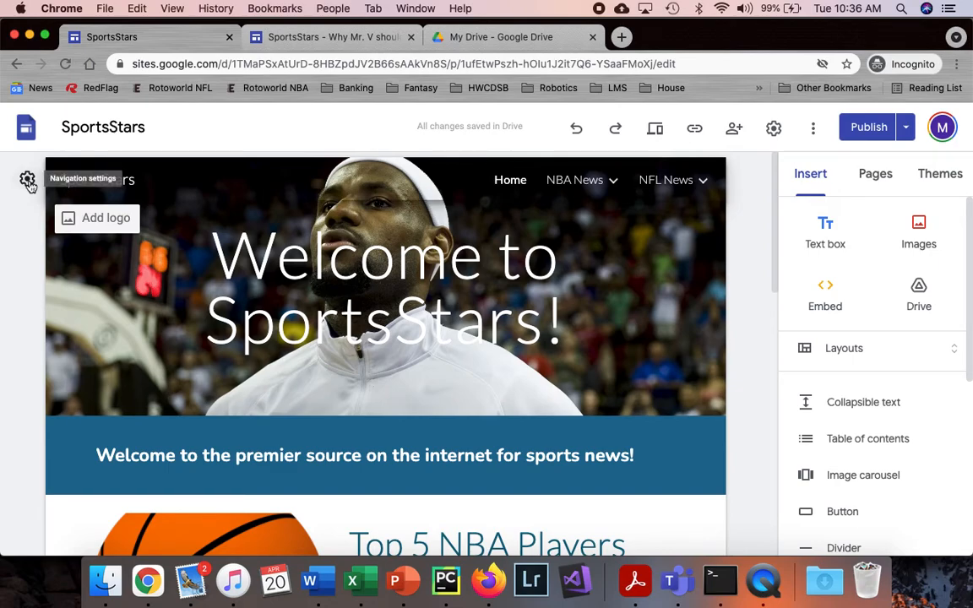
left_click(28, 180)
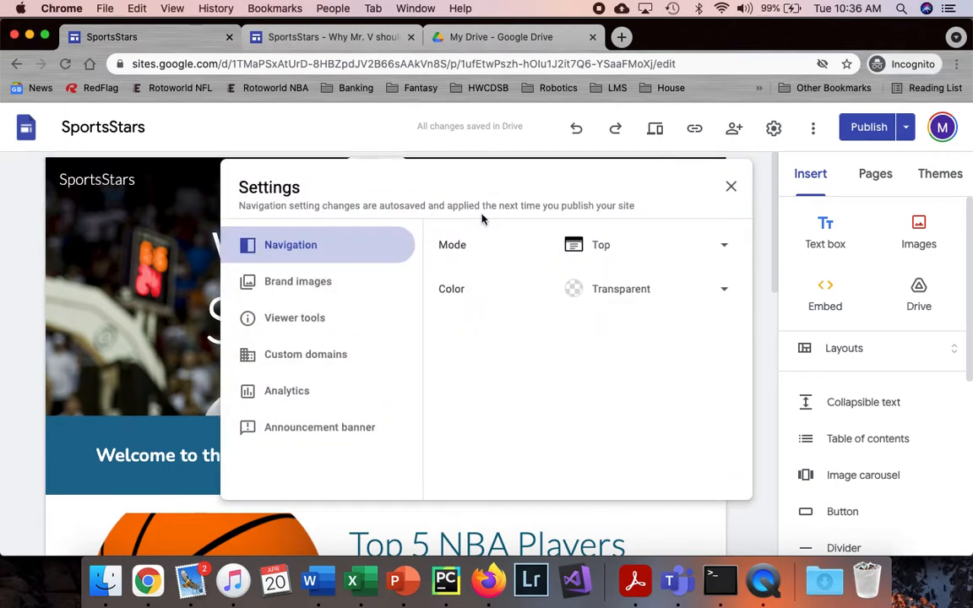
left_click(616, 246)
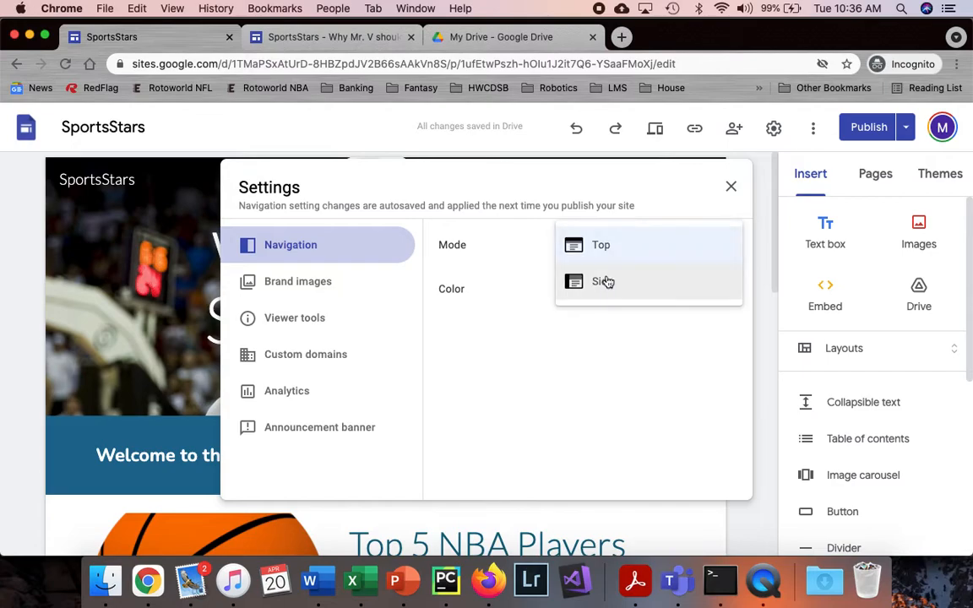
left_click(608, 281)
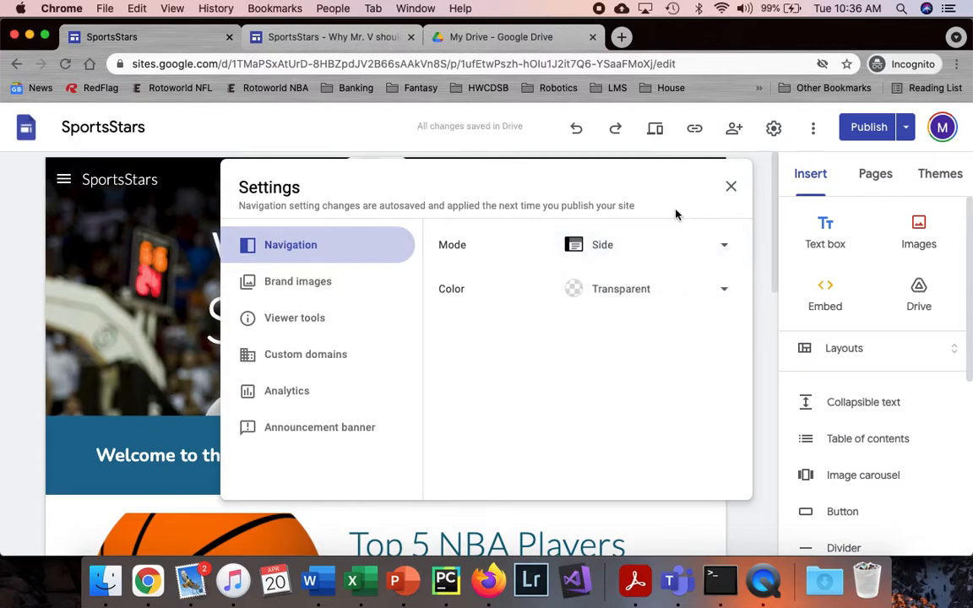
left_click(731, 186)
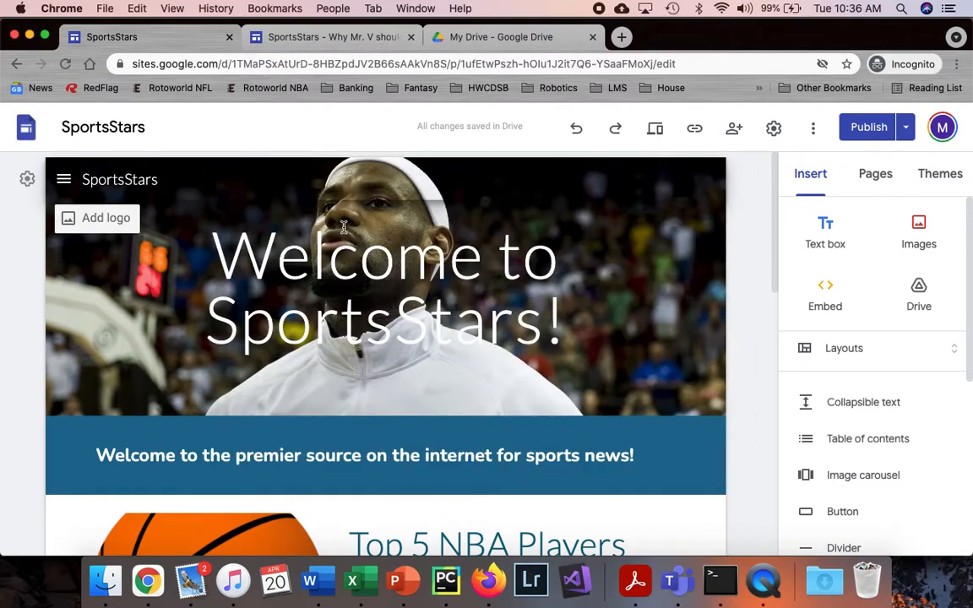
Open the side navigation on the Home page and examine the subpages under NBA News and NFL News.
left_click(66, 183)
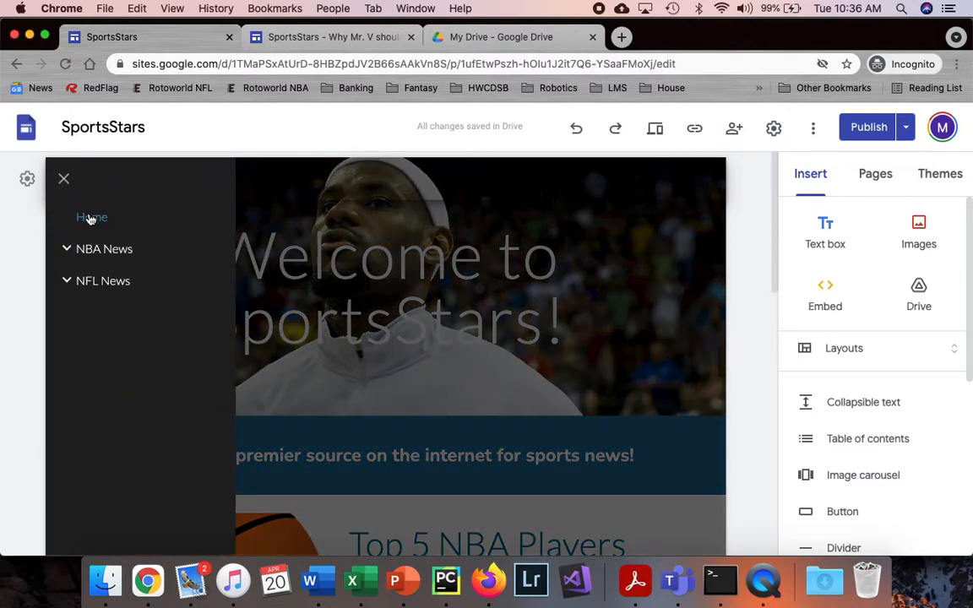
left_click(65, 250)
left_click(68, 359)
left_click(69, 360)
left_click(67, 250)
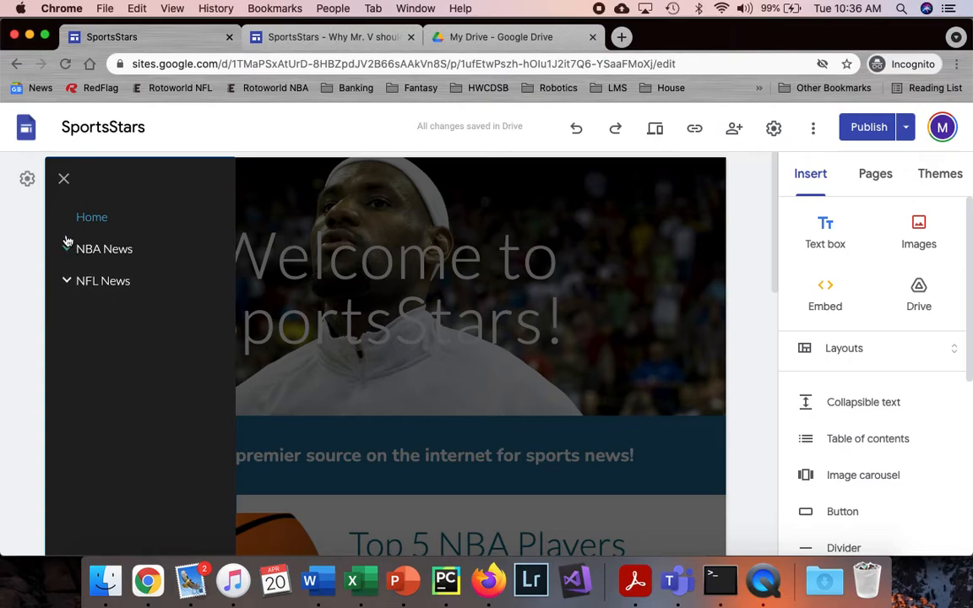
Close the Home page's side navigation and look through the elements available for insertion.
left_click(64, 178)
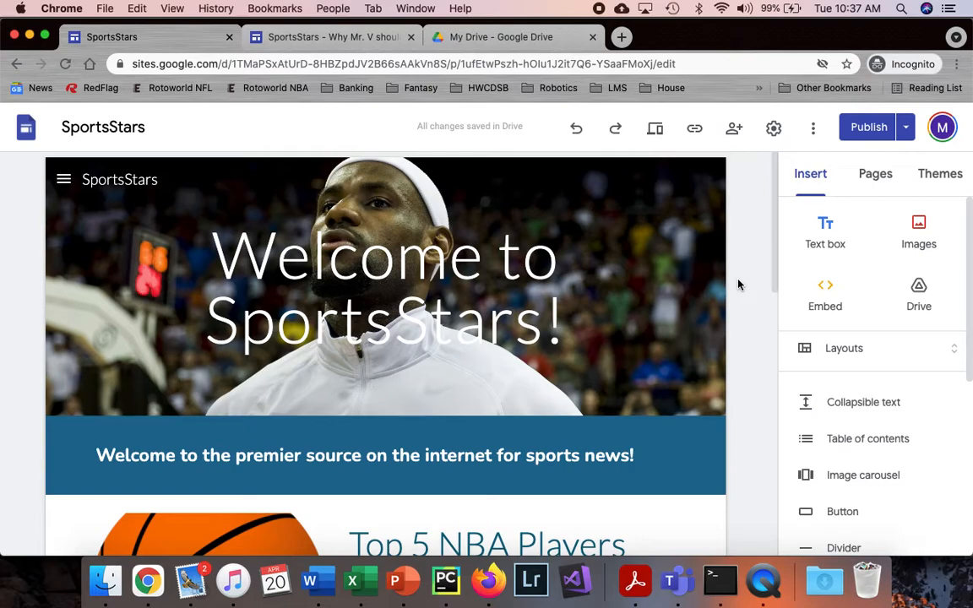
scroll(862, 365, "down", 1)
scroll(862, 365, "down", 4)
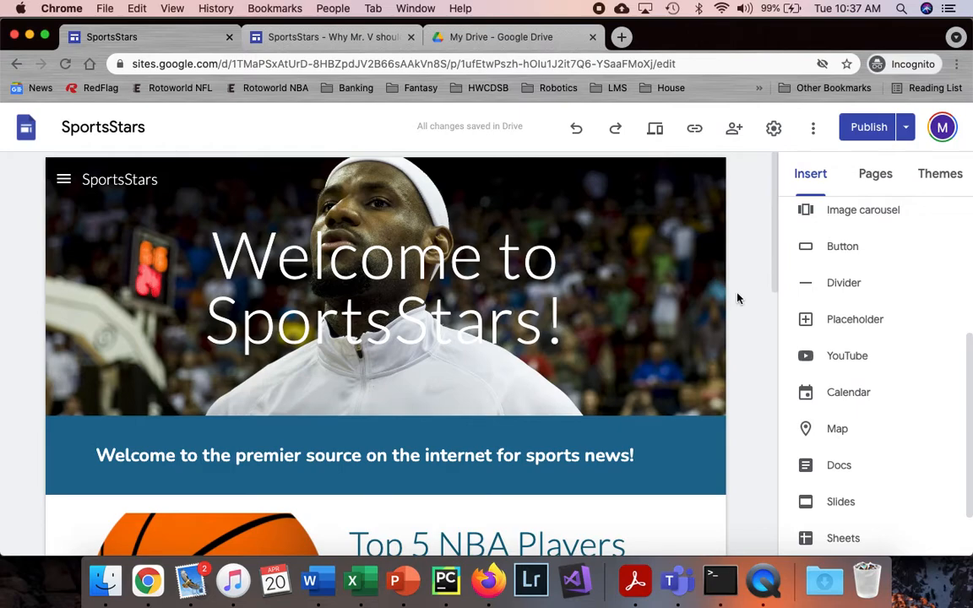
scroll(737, 298, "down", 1)
scroll(737, 297, "up", 1)
Try the green and purple colours of the Simple theme on the Home page and switch back to blue.
left_click(922, 174)
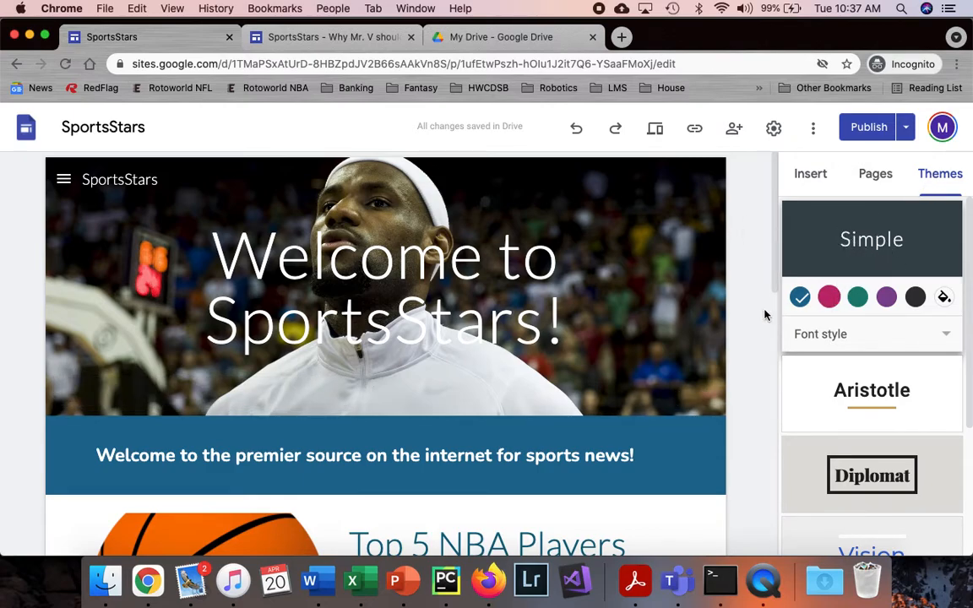
scroll(752, 321, "down", 3)
left_click(857, 297)
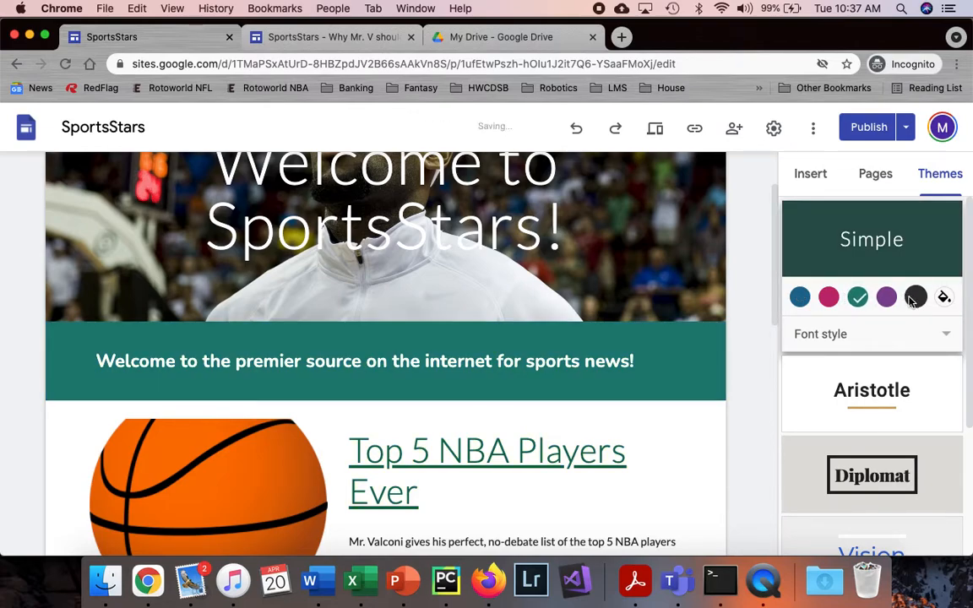
left_click(886, 298)
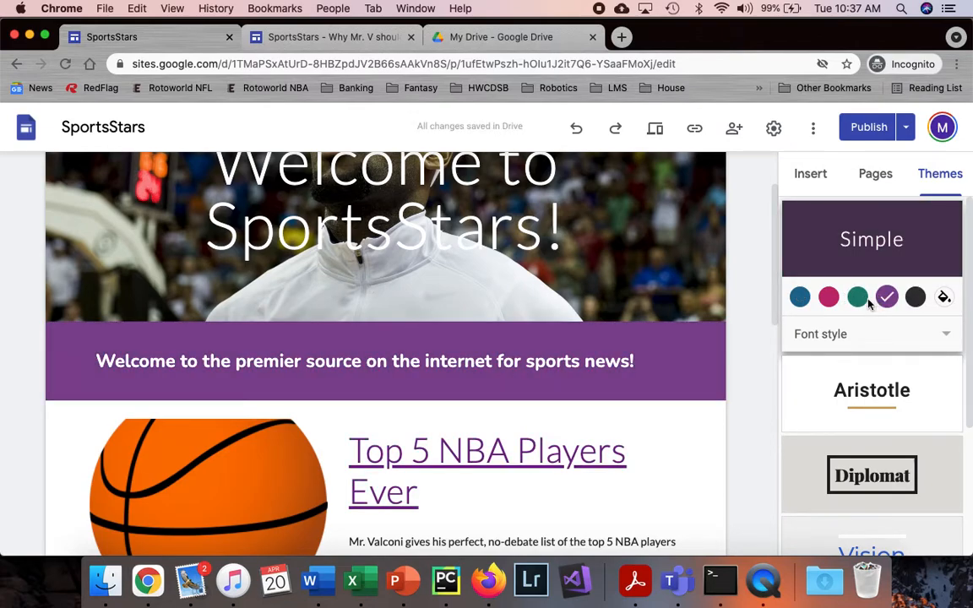
left_click(800, 299)
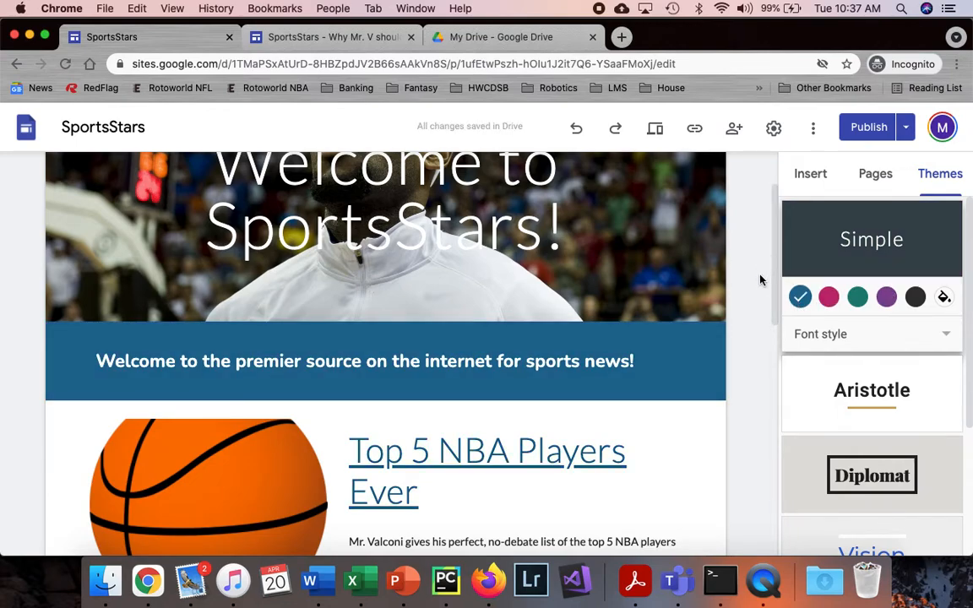
scroll(761, 278, "up", 3)
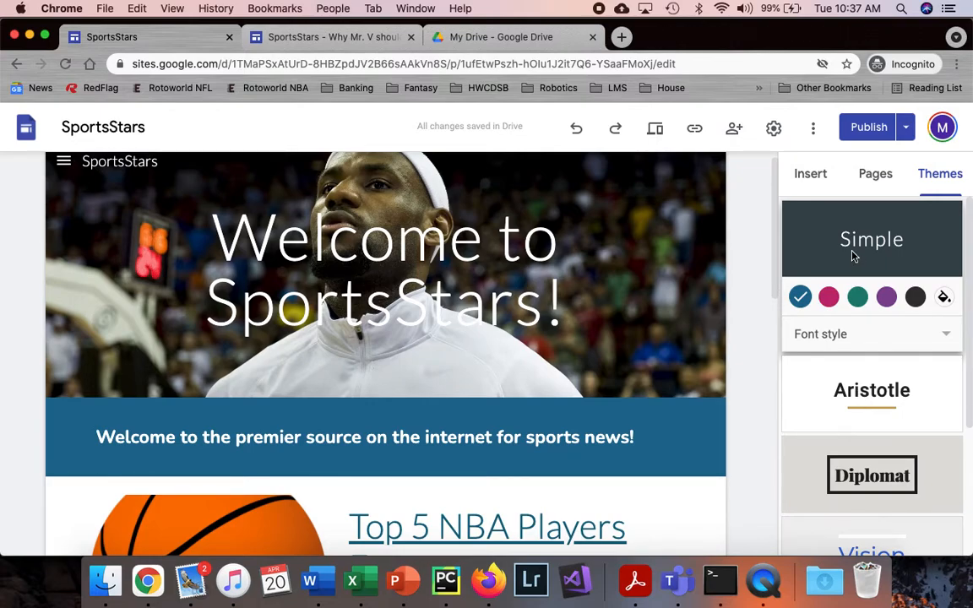
Try the Aristotle, Diplomat, Impression, Level and Vision themes on the site and reapply the Simple theme.
left_click(870, 390)
left_click(860, 478)
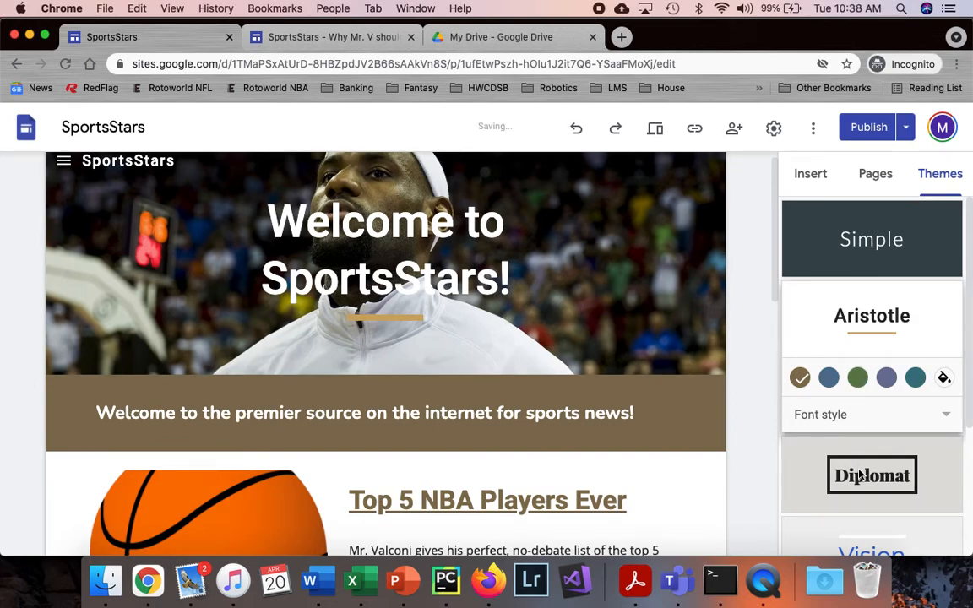
scroll(861, 476, "down", 3)
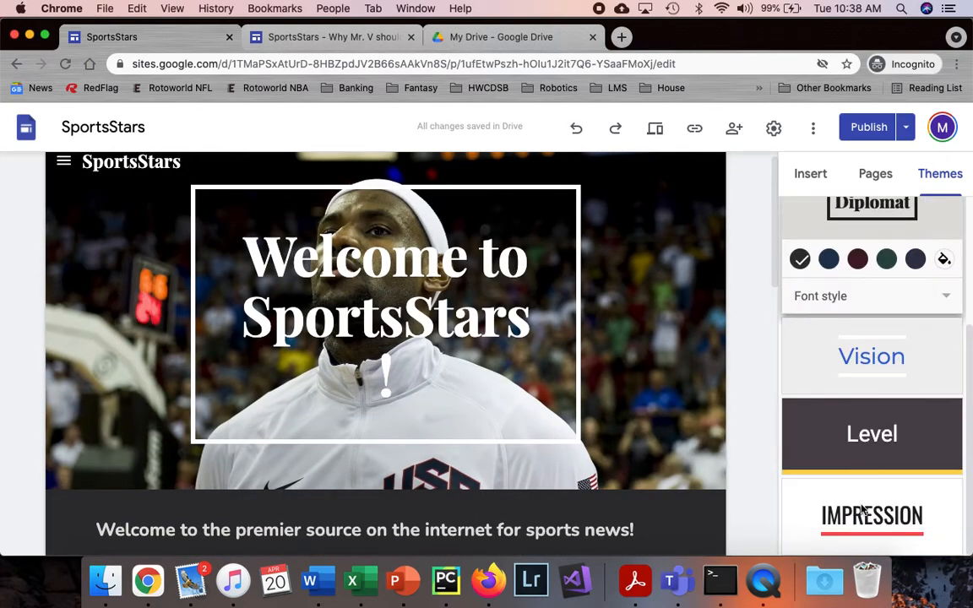
left_click(862, 514)
left_click(865, 353)
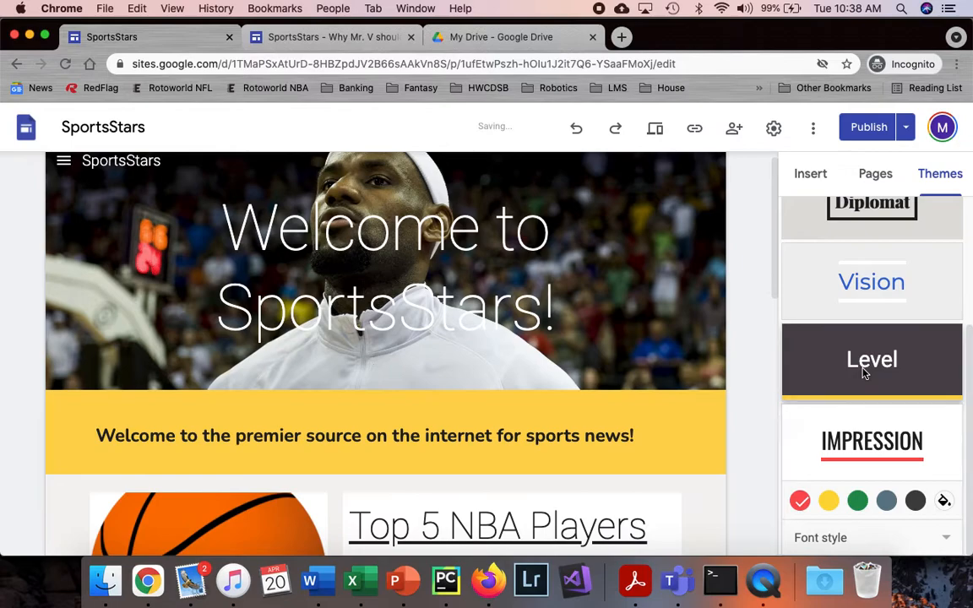
left_click(872, 309)
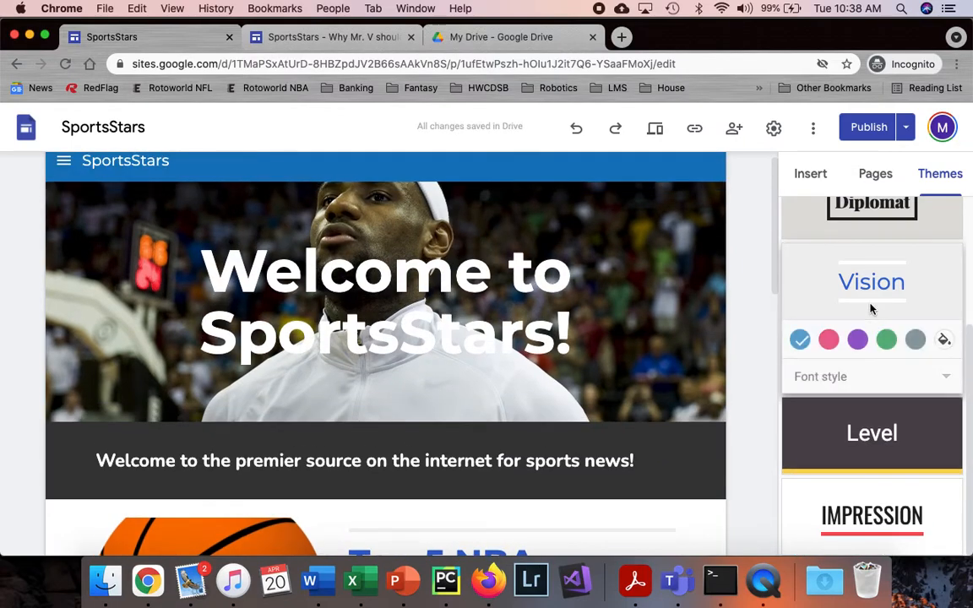
scroll(859, 337, "up", 3)
scroll(857, 275, "up", 1)
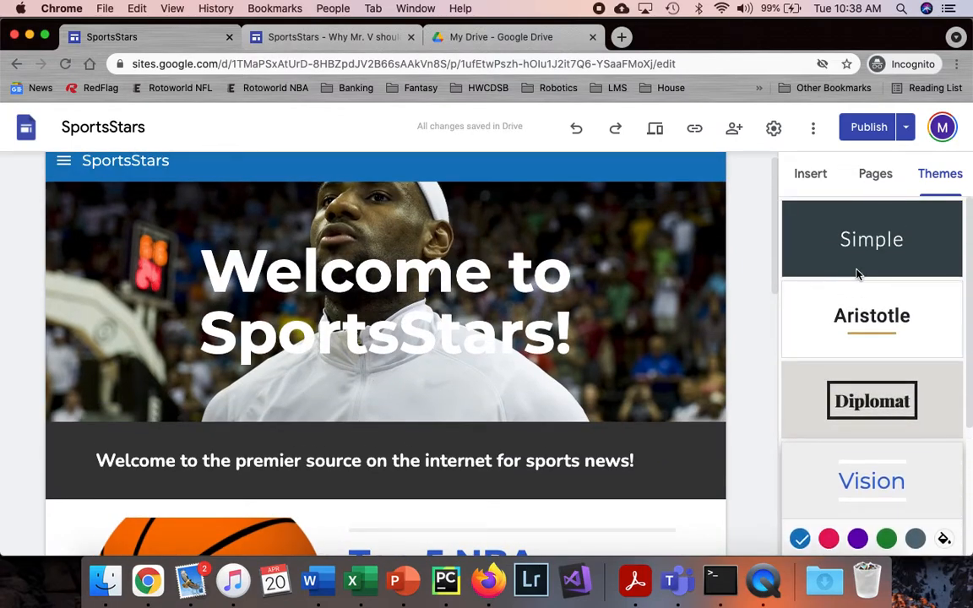
left_click(869, 230)
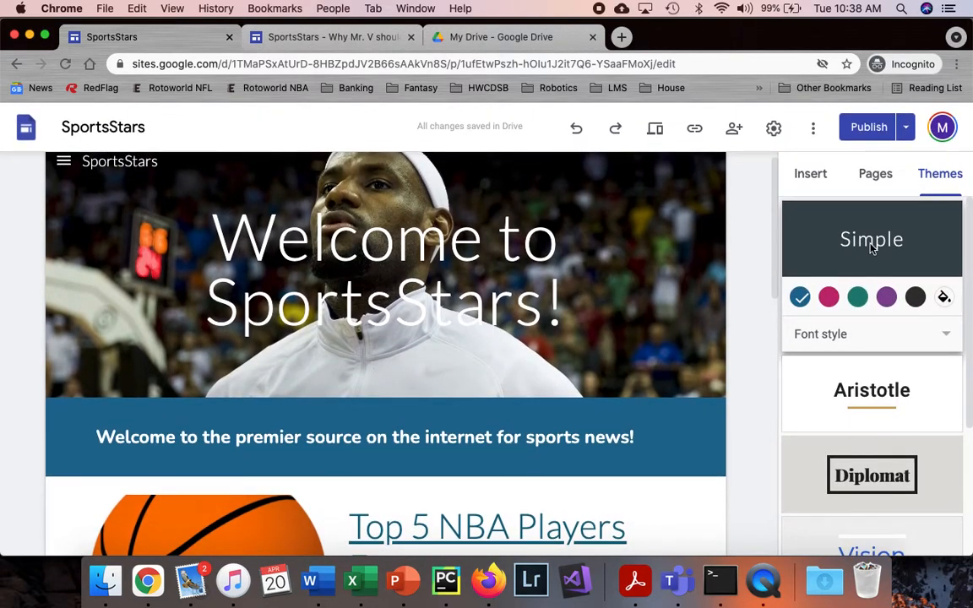
left_click(896, 478)
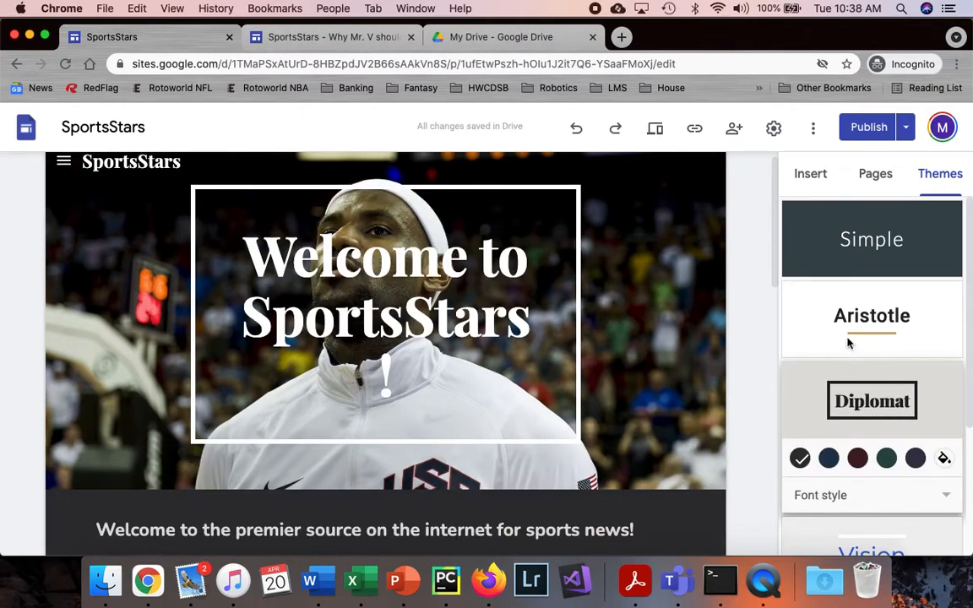
left_click(856, 243)
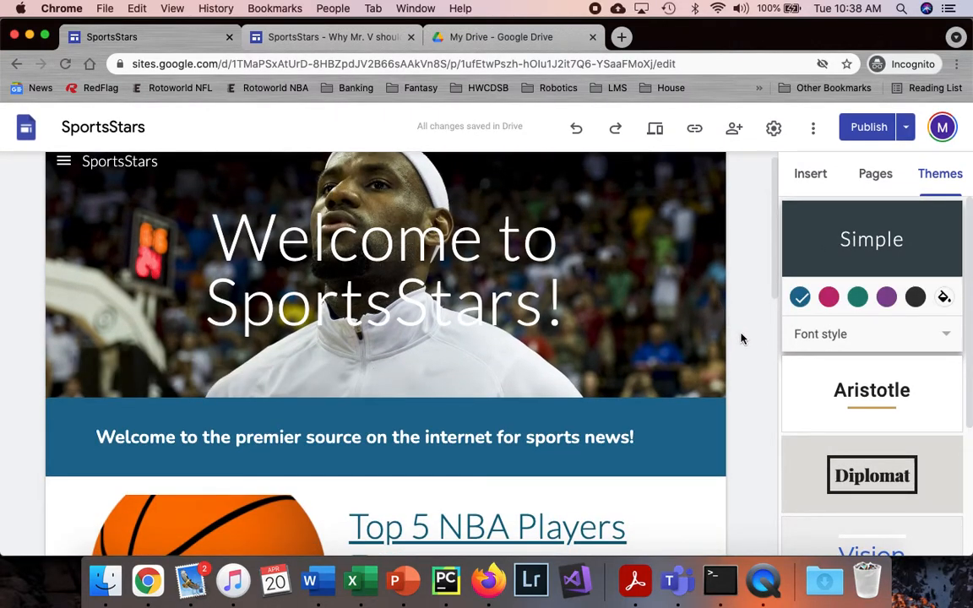
Go to the end of the Home page and examine the available insert elements, from text boxes and embeds to forms and charts.
scroll(608, 271, "down", 10)
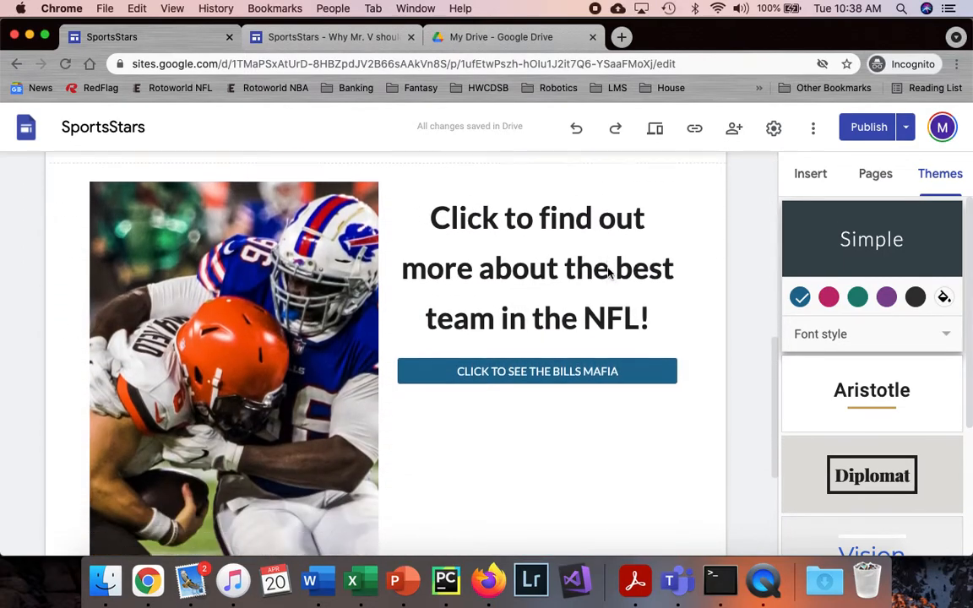
scroll(608, 271, "down", 3)
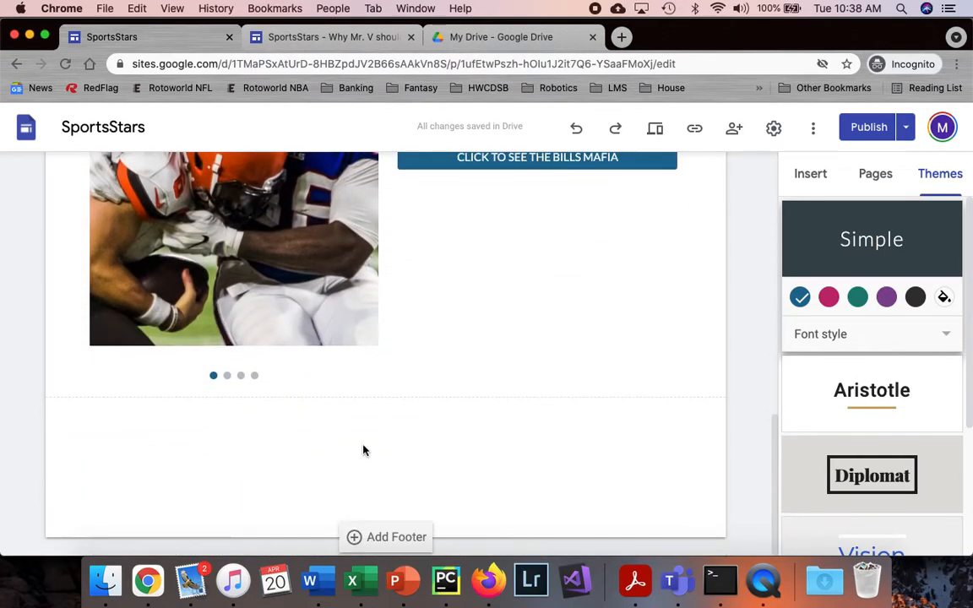
left_click(811, 175)
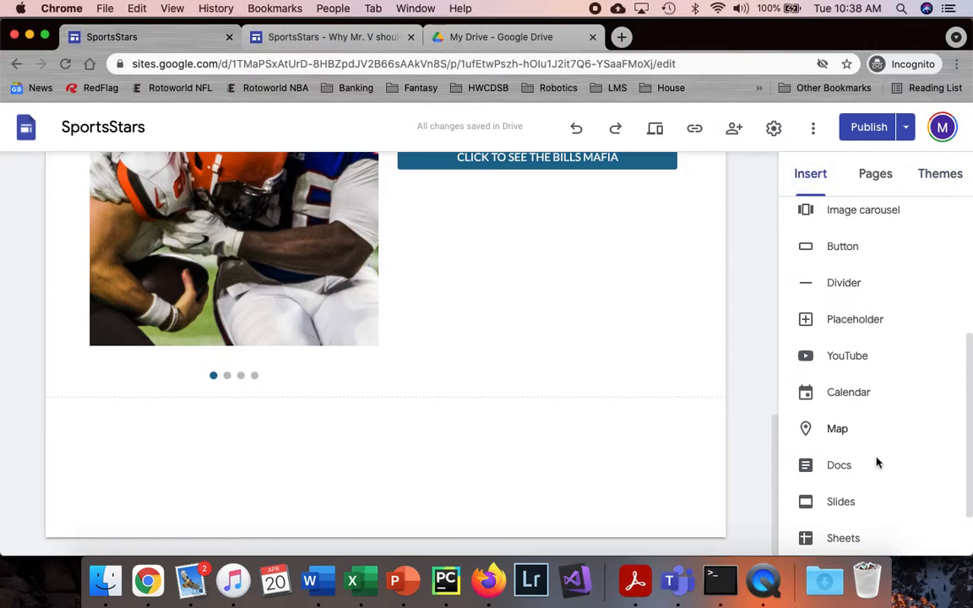
scroll(853, 430, "up", 3)
scroll(858, 380, "up", 1)
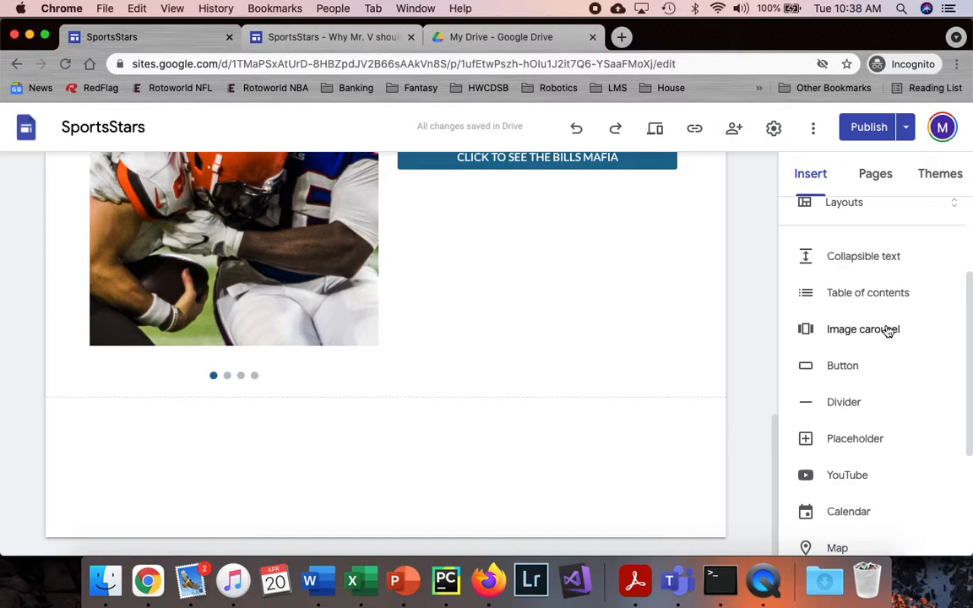
scroll(834, 362, "down", 2)
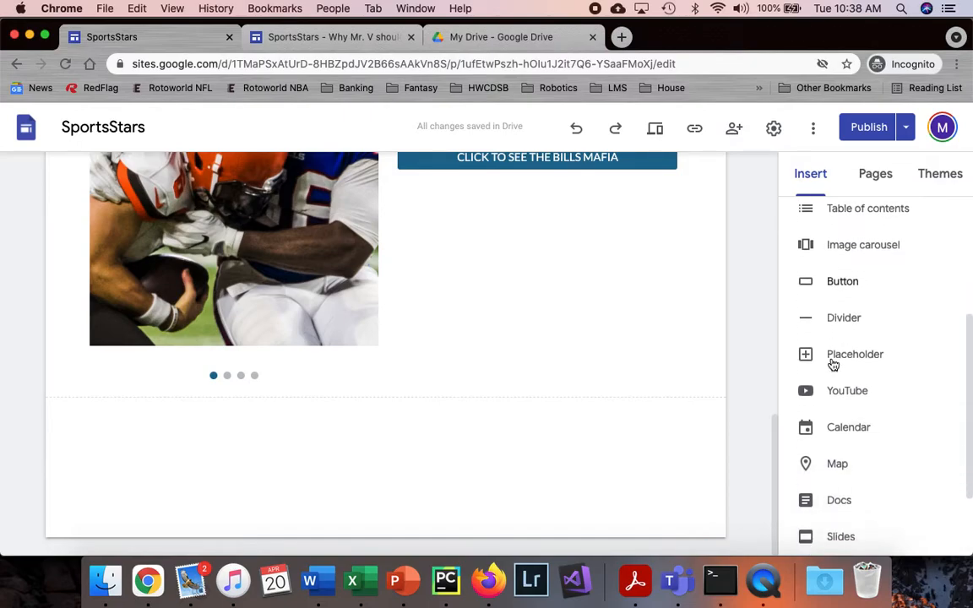
scroll(834, 364, "down", 1)
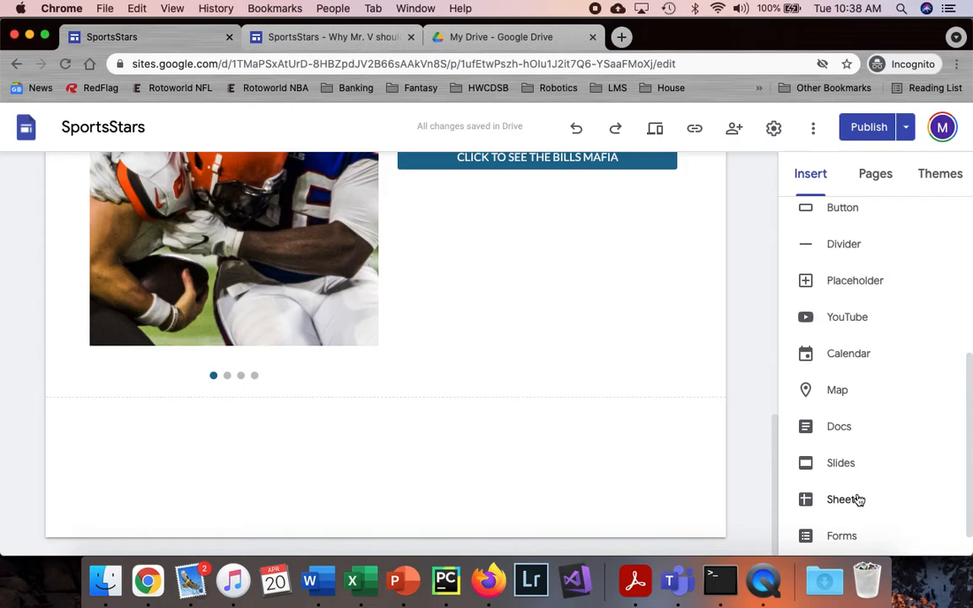
scroll(885, 313, "up", 5)
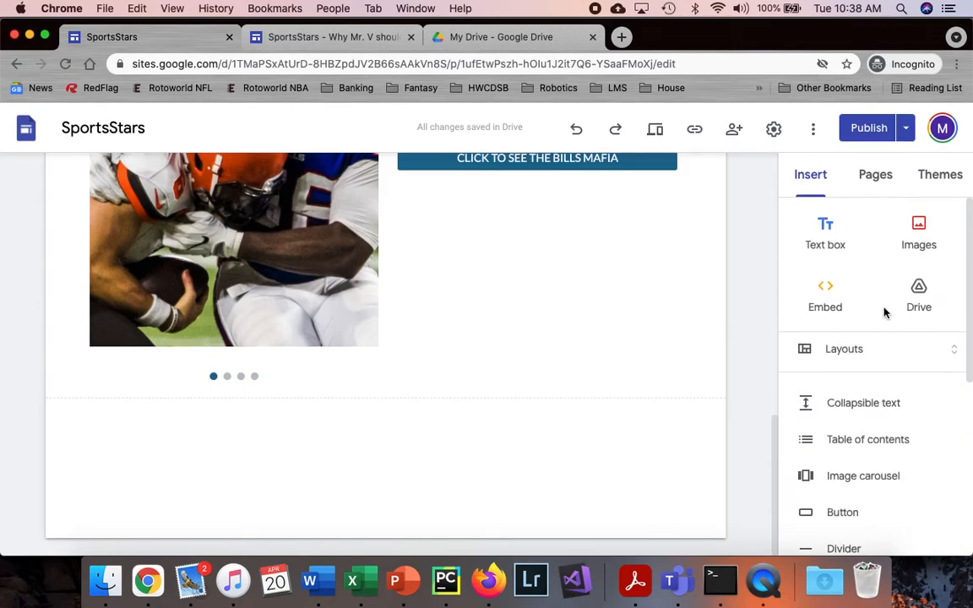
scroll(871, 423, "down", 5)
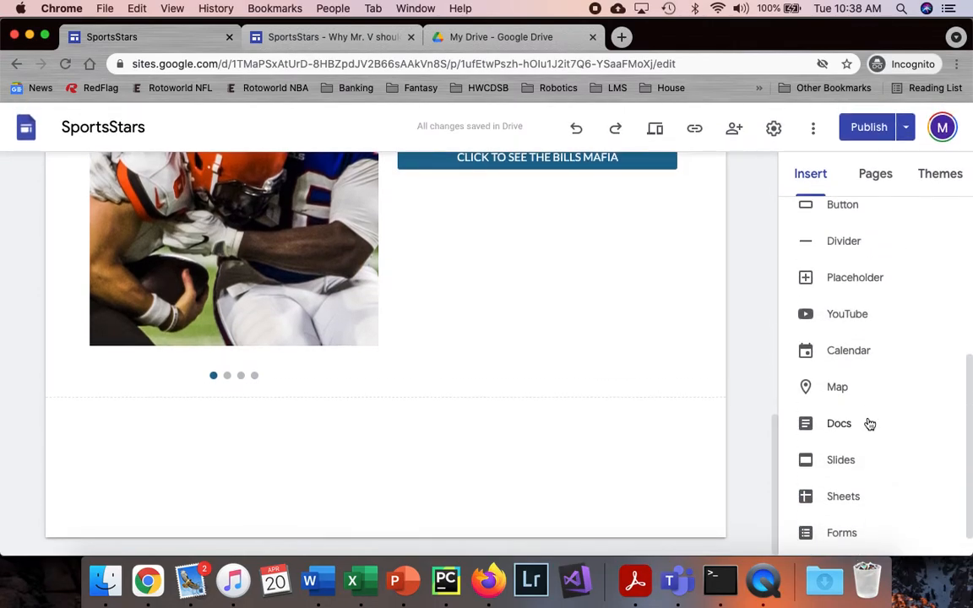
scroll(871, 423, "down", 1)
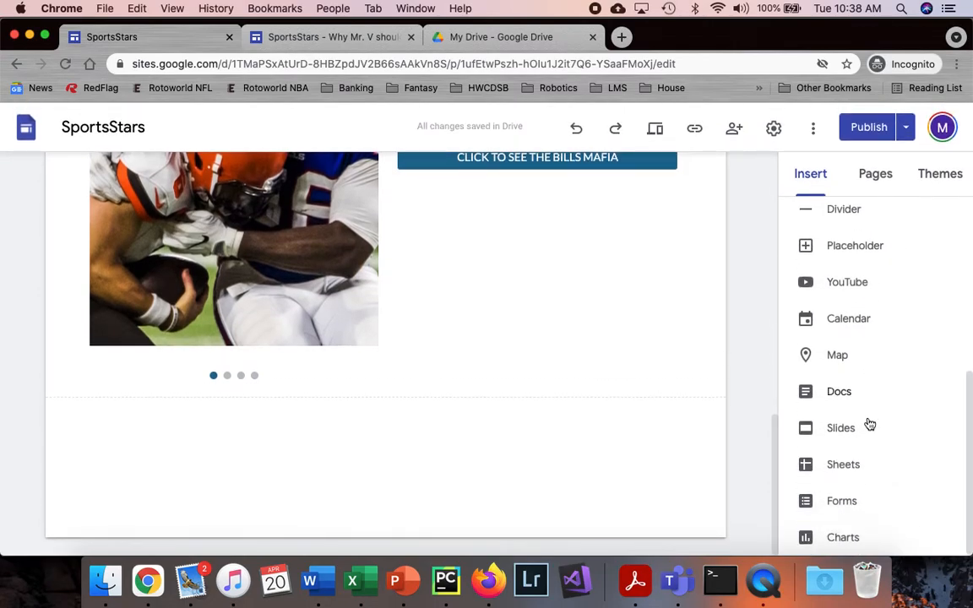
Insert a map of St. Jean de Brébeuf Catholic Secondary School below the image carousel on the Home page.
left_click(838, 356)
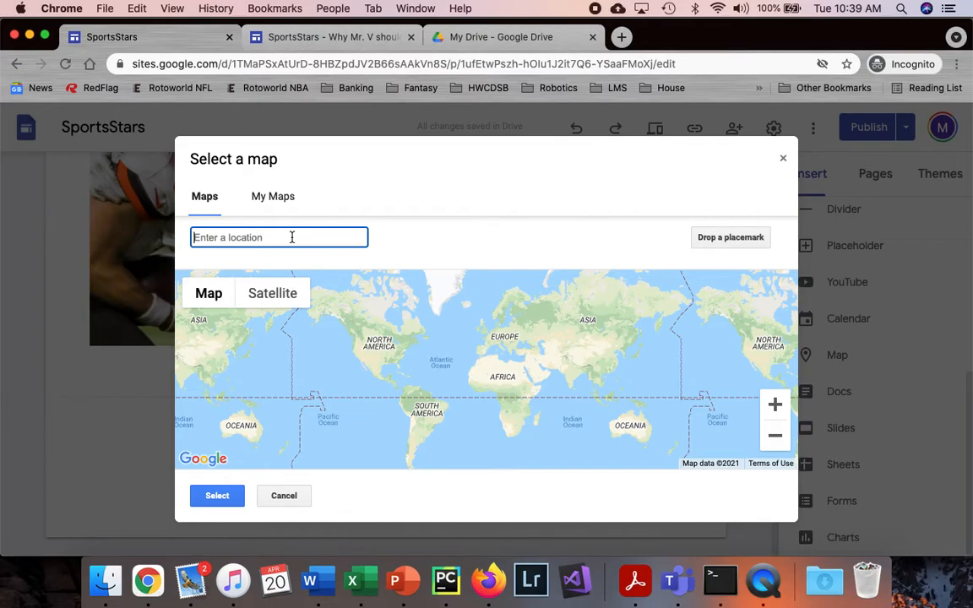
type("st j")
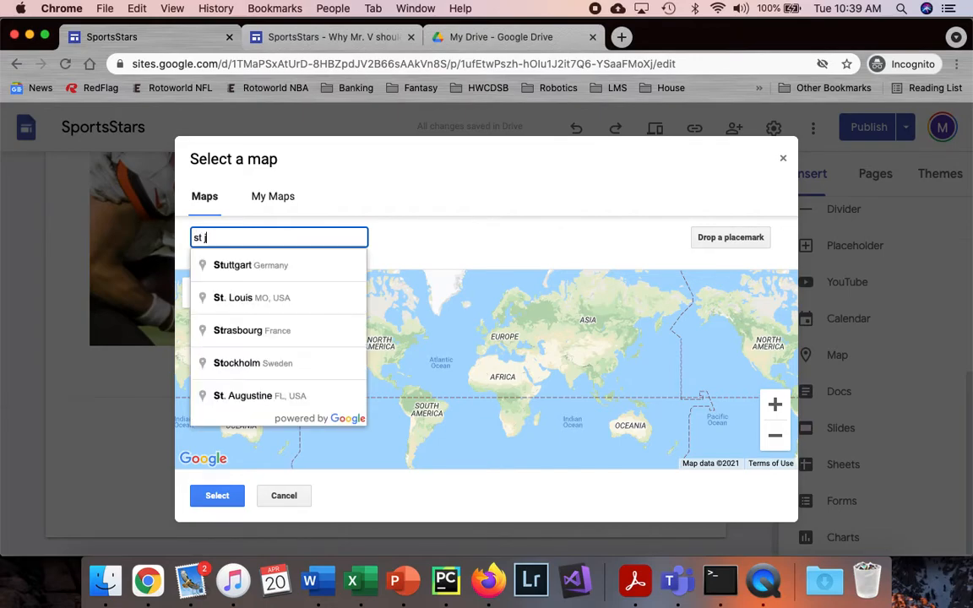
type("ean de breb")
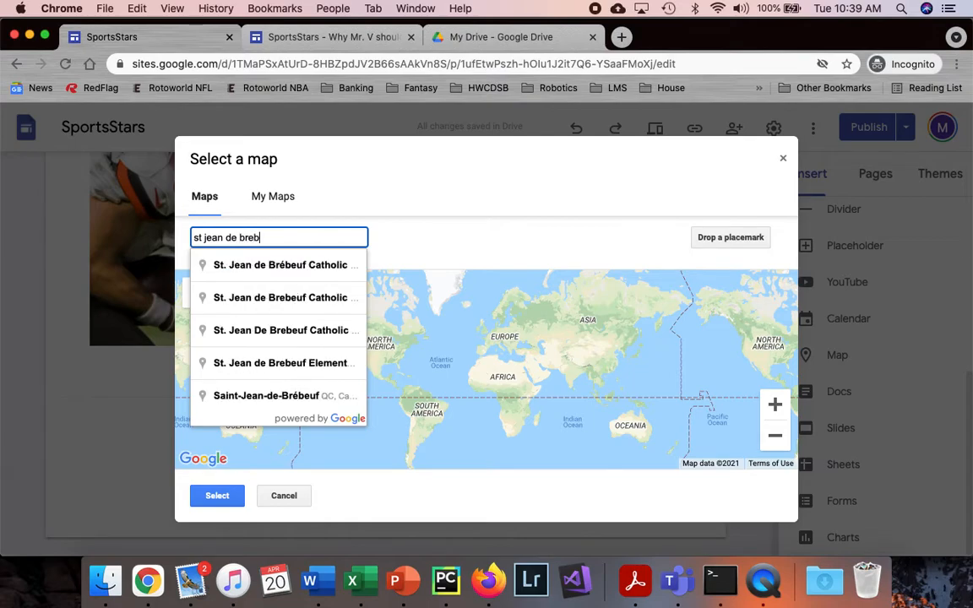
left_click(249, 267)
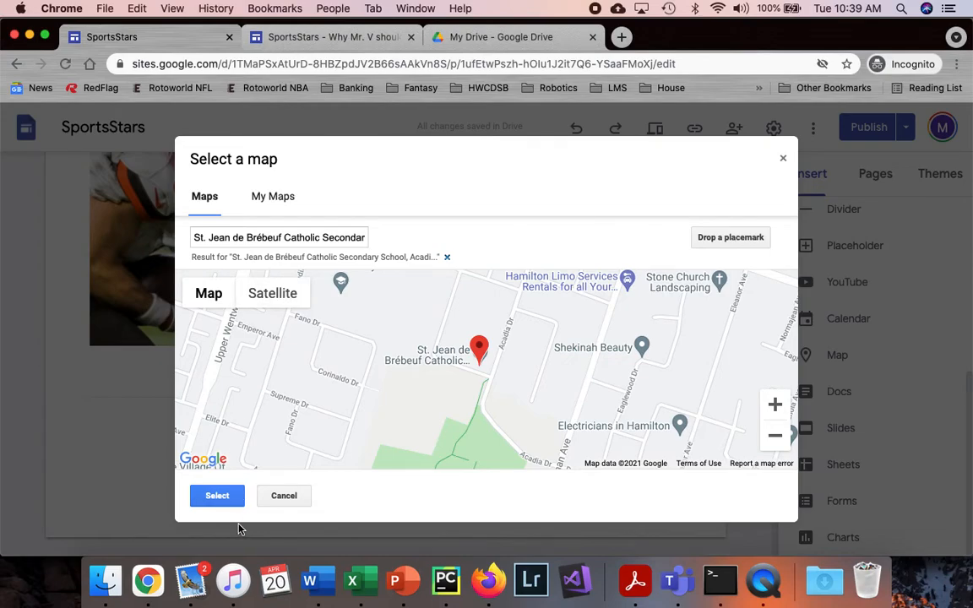
left_click(218, 497)
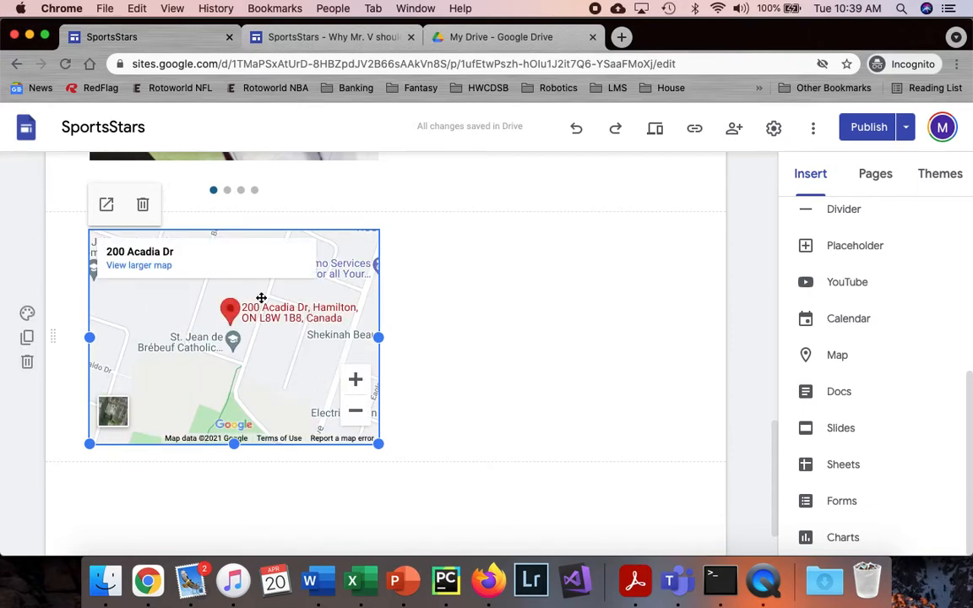
Add a text box beside the map reading "If you don't like my sports views, please find me here #beef".
double_click(461, 292)
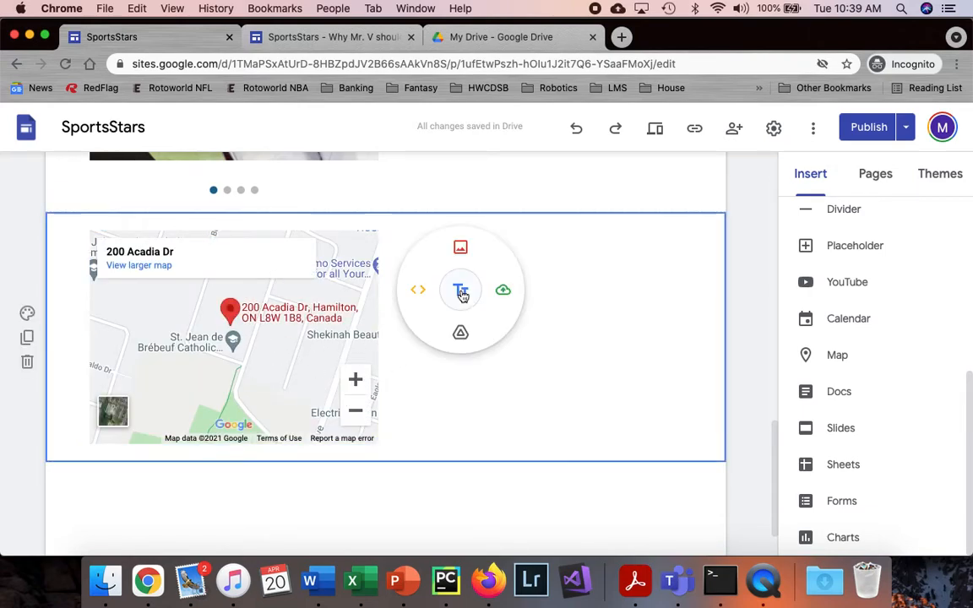
left_click(469, 302)
type("If you don't")
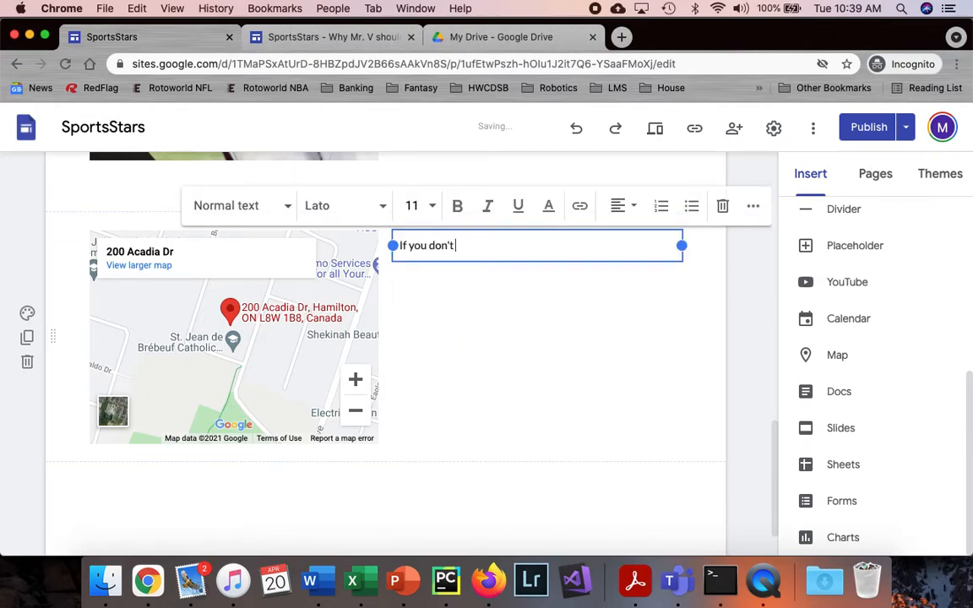
type(" like my sports views, please find")
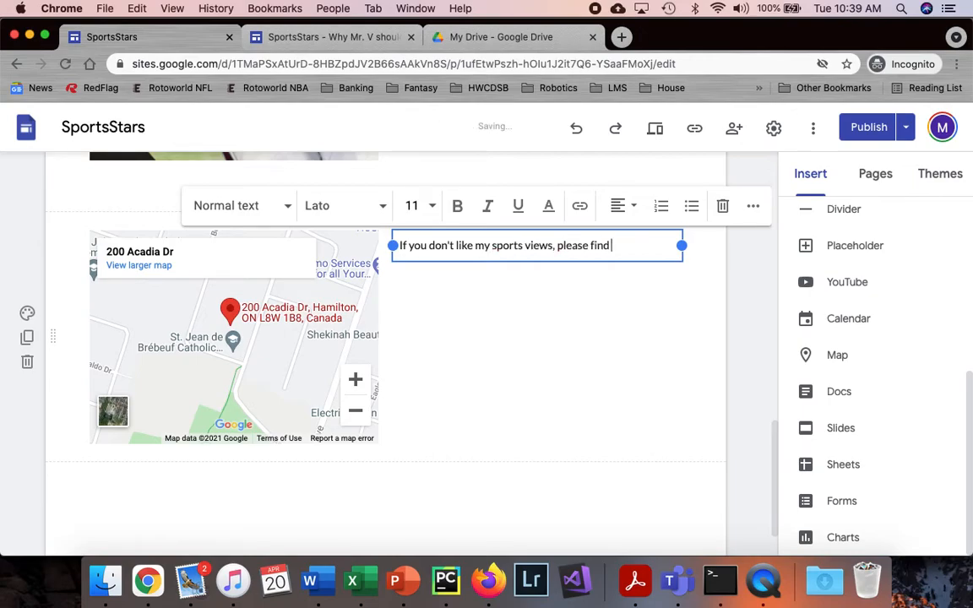
type(" me here")
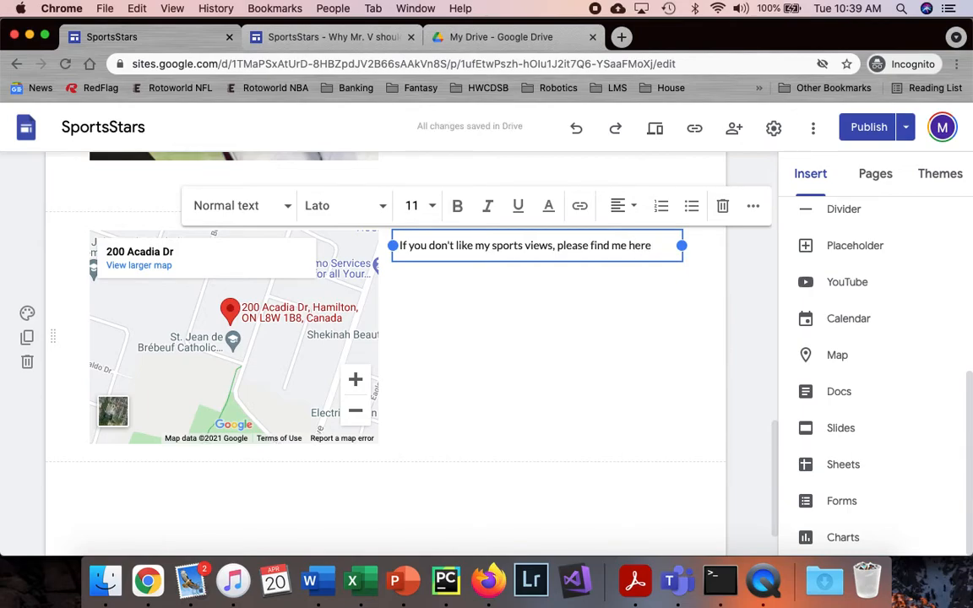
type(" #beef")
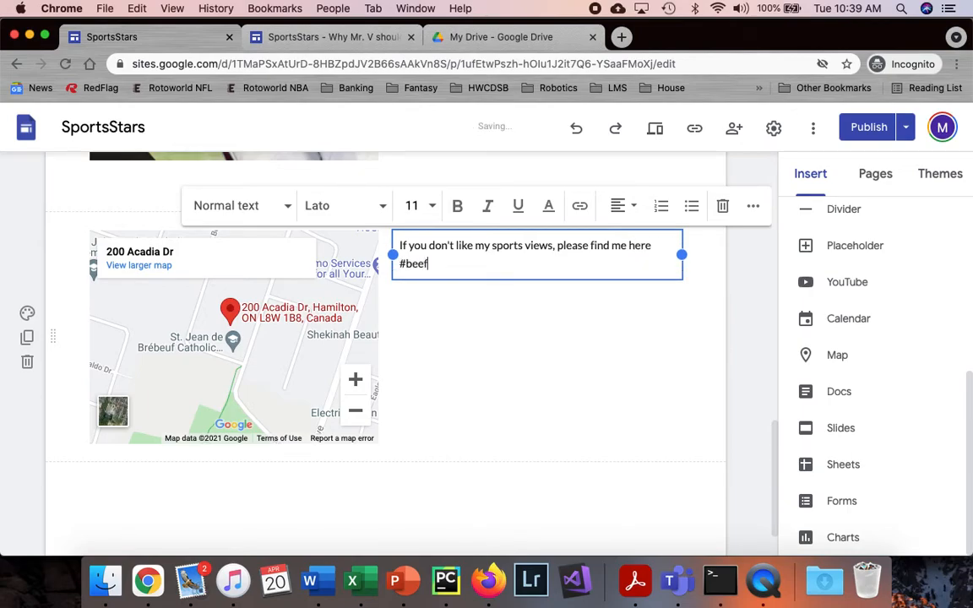
left_click(728, 376)
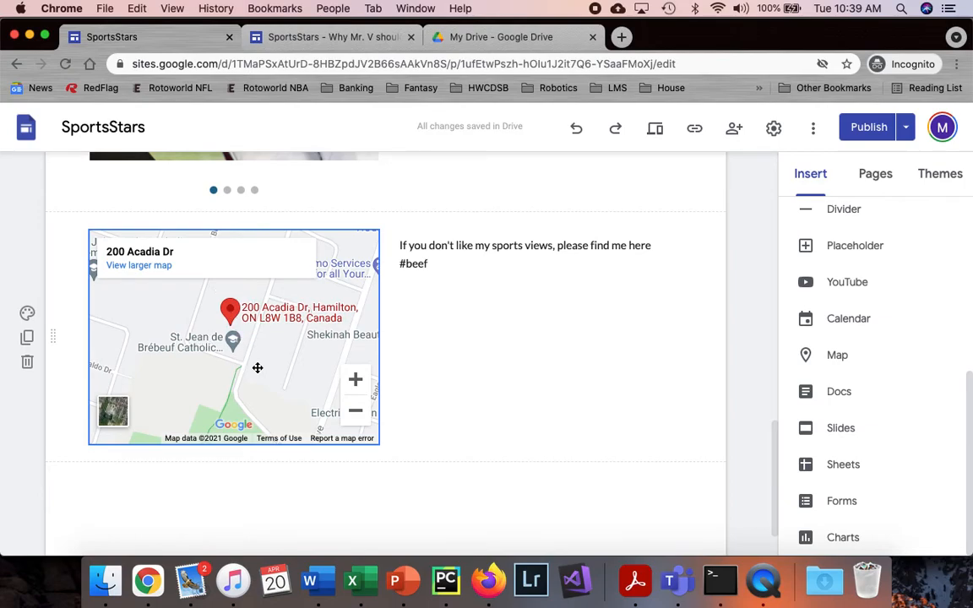
Review the Home page content from the map section to the header, along with the available insert elements and the site's page structure.
scroll(440, 381, "up", 3)
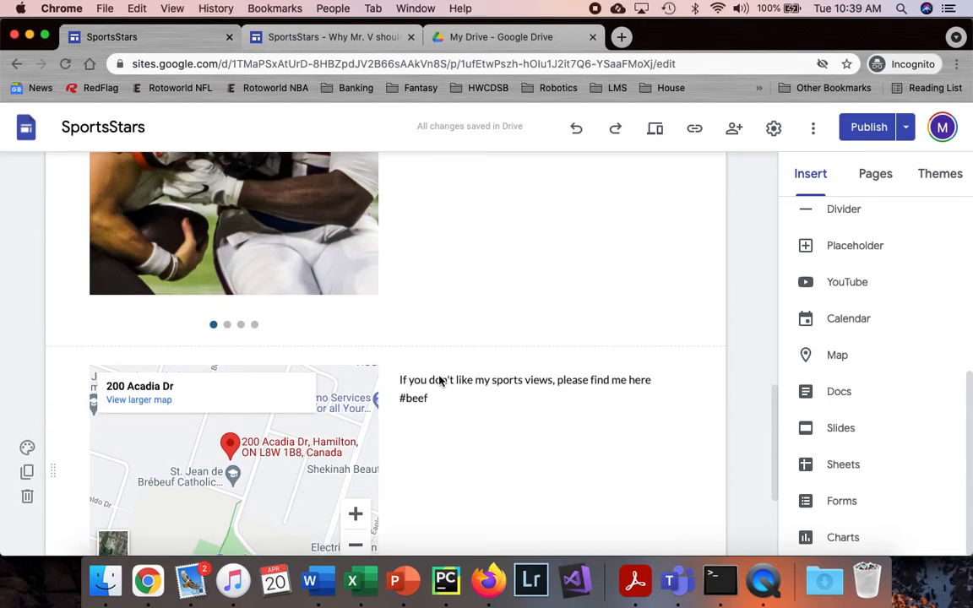
scroll(438, 383, "down", 5)
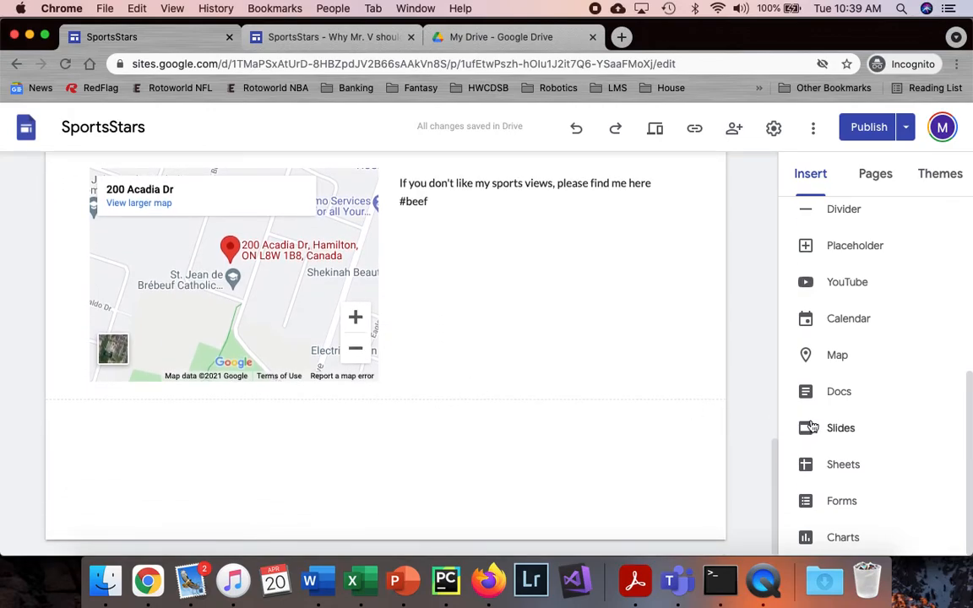
scroll(810, 359, "up", 4)
scroll(810, 361, "up", 5)
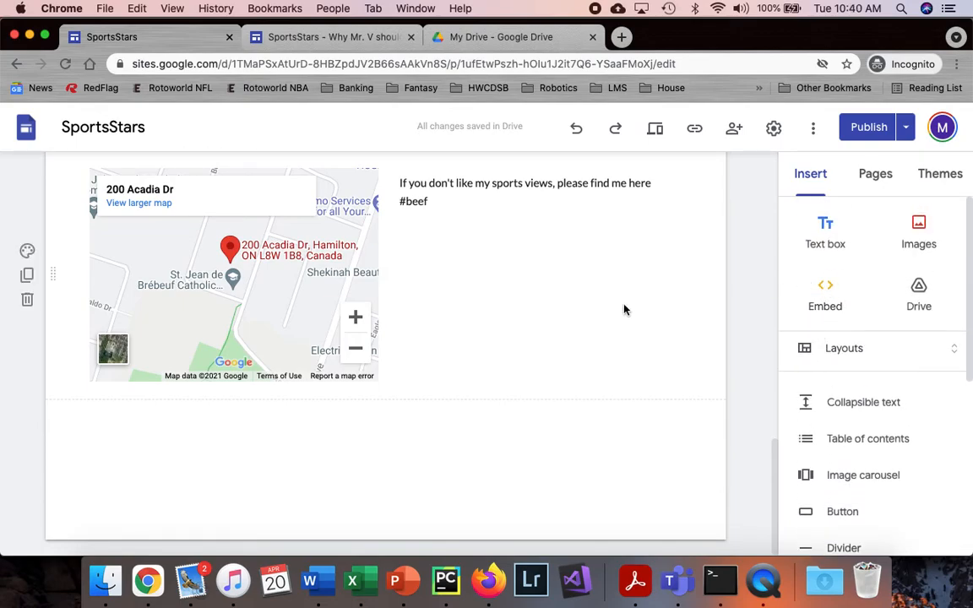
scroll(606, 393, "up", 10)
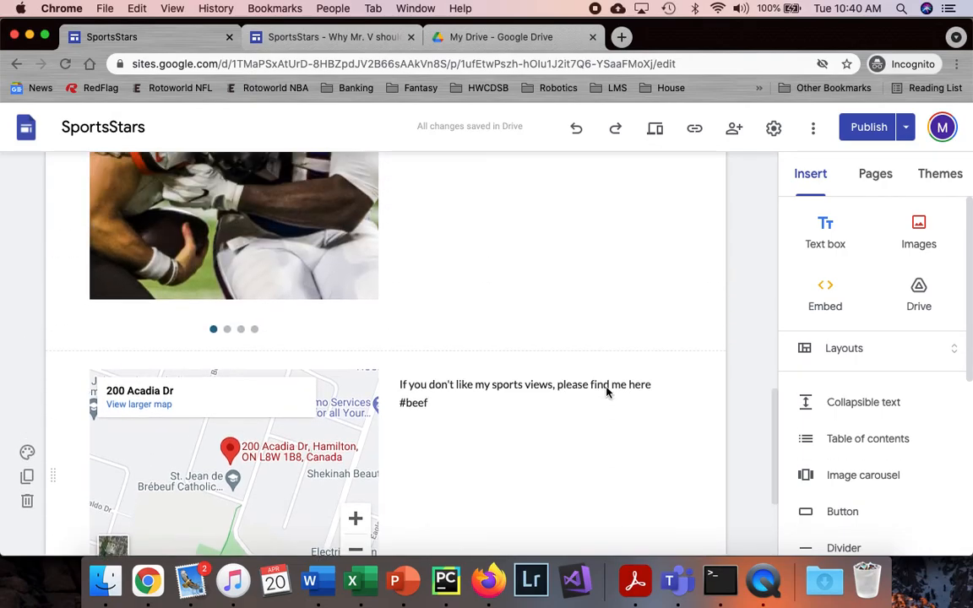
scroll(605, 388, "up", 2)
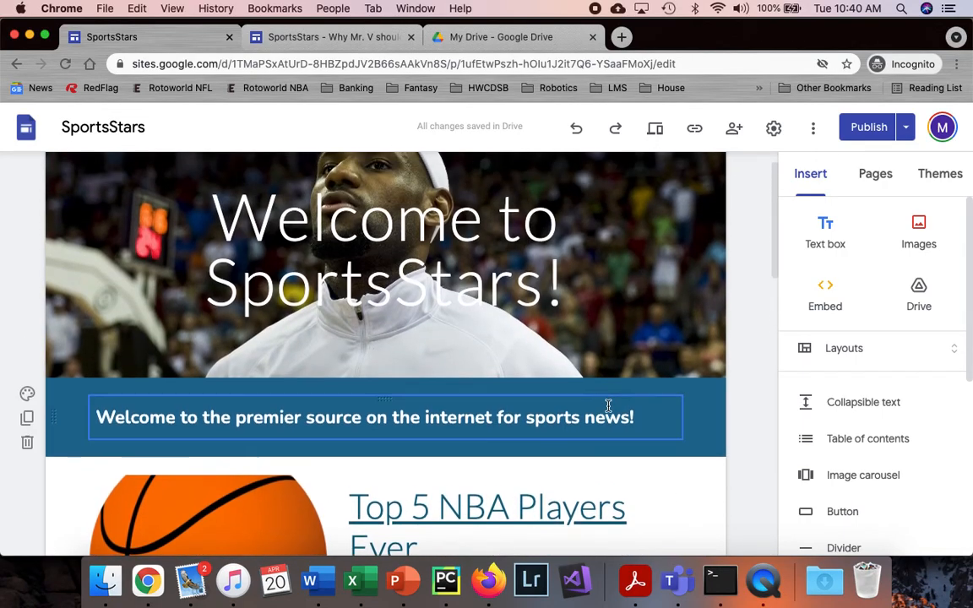
left_click(876, 174)
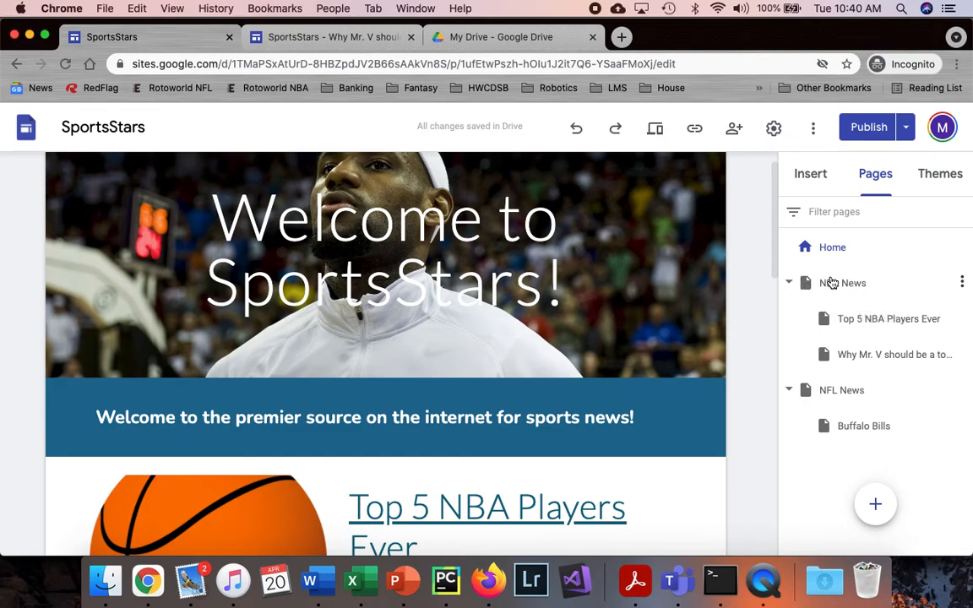
scroll(613, 247, "up", 1)
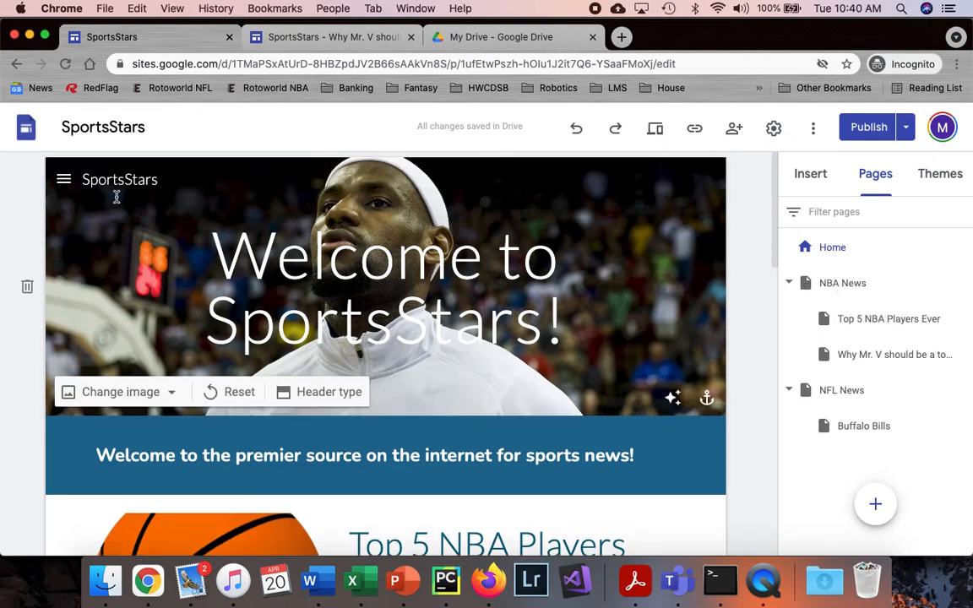
scroll(524, 353, "down", 5)
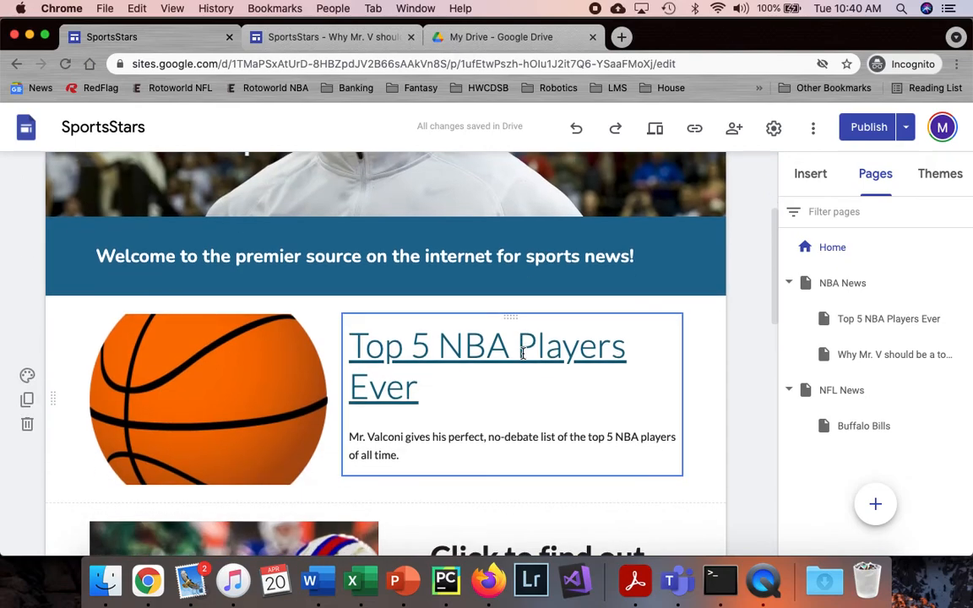
scroll(533, 410, "down", 6)
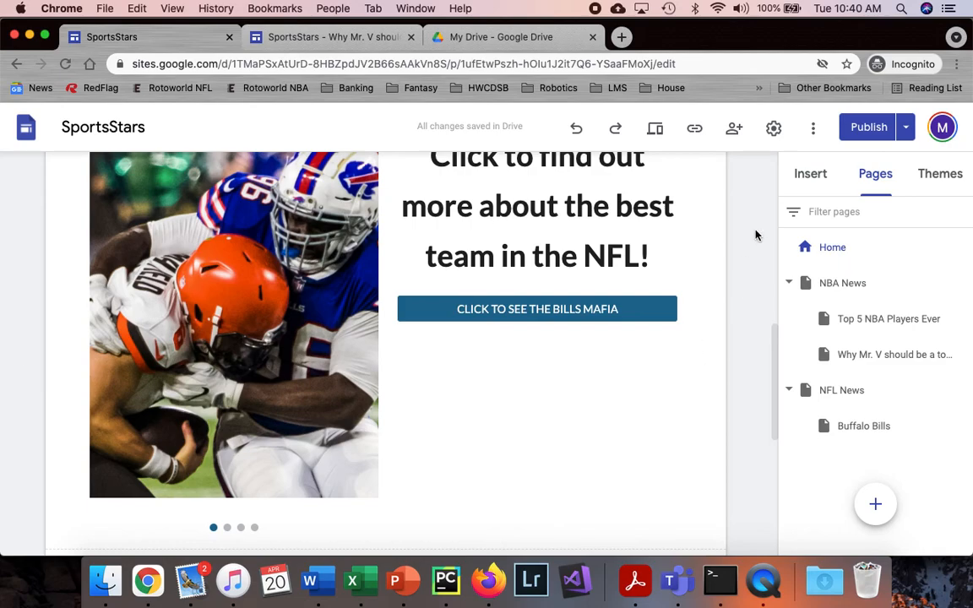
Publish the draft changes to the SportsStars site, including side navigation and the updated Home page.
left_click(873, 128)
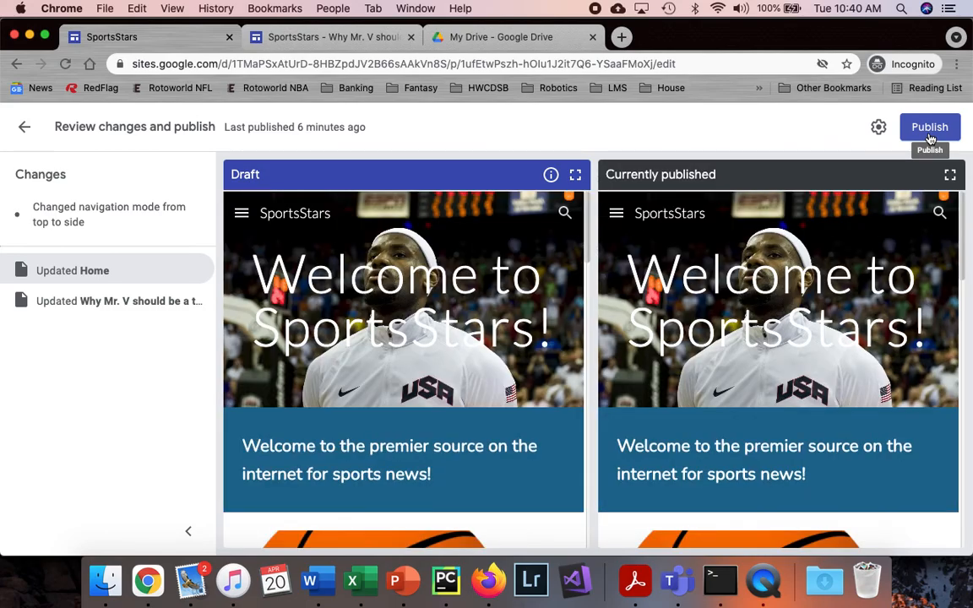
left_click(929, 133)
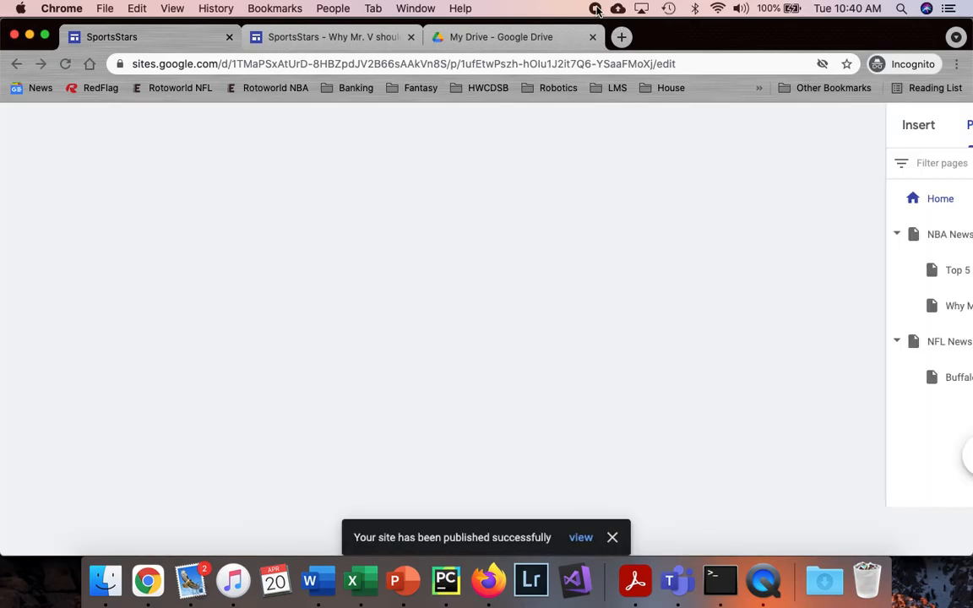